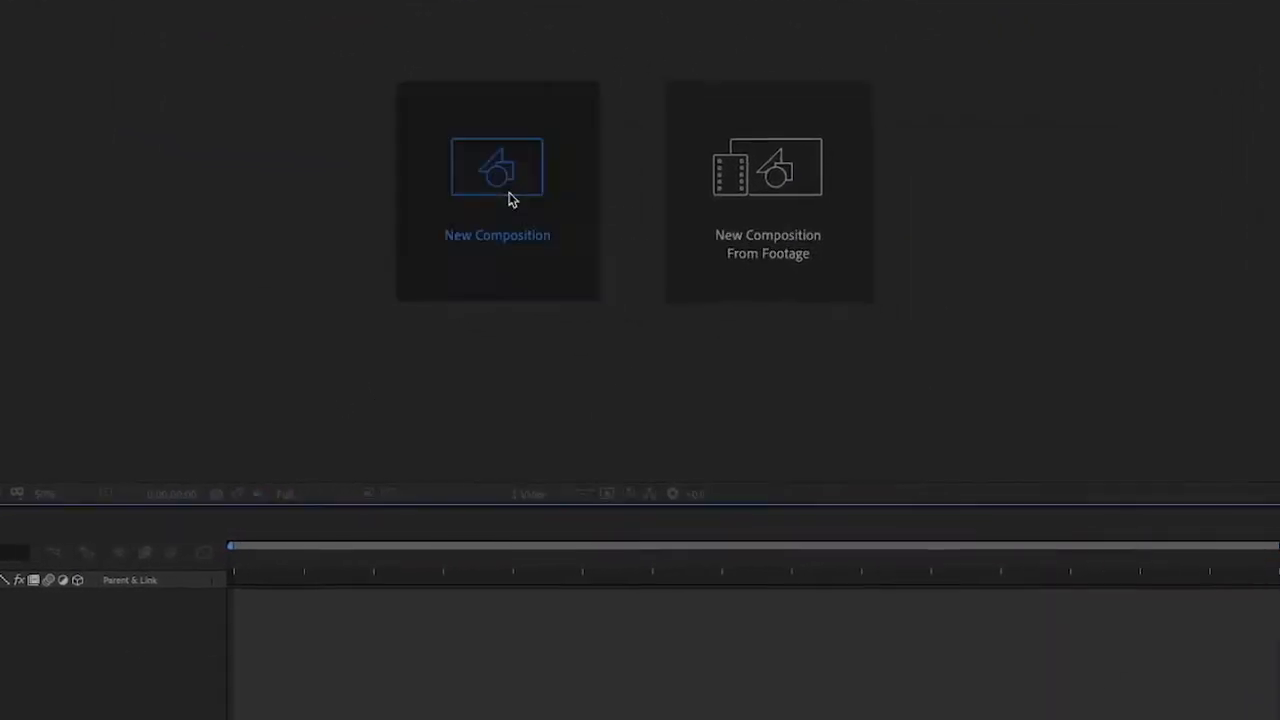
# - Create a composition with the HDTV 1080 29.97 preset, 1920 x 1080 px, lasting 15 seconds
pyautogui.click(508, 195)
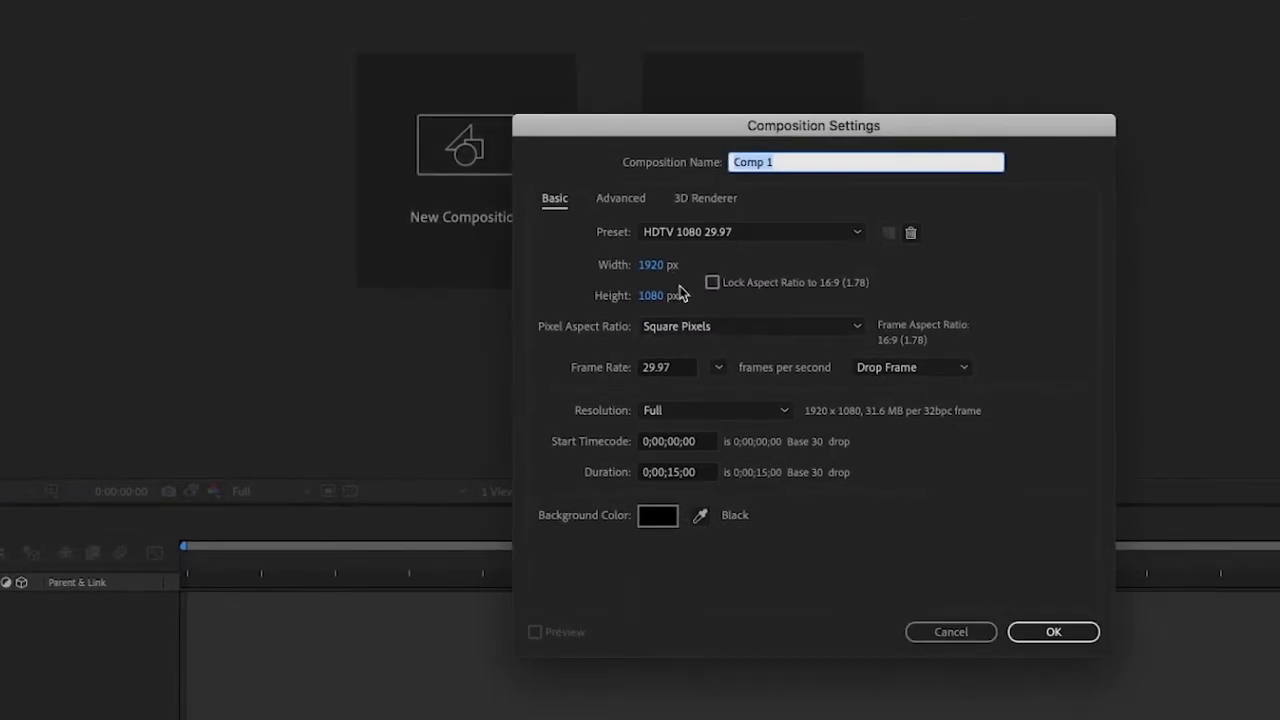
pyautogui.click(762, 234)
pyautogui.click(762, 236)
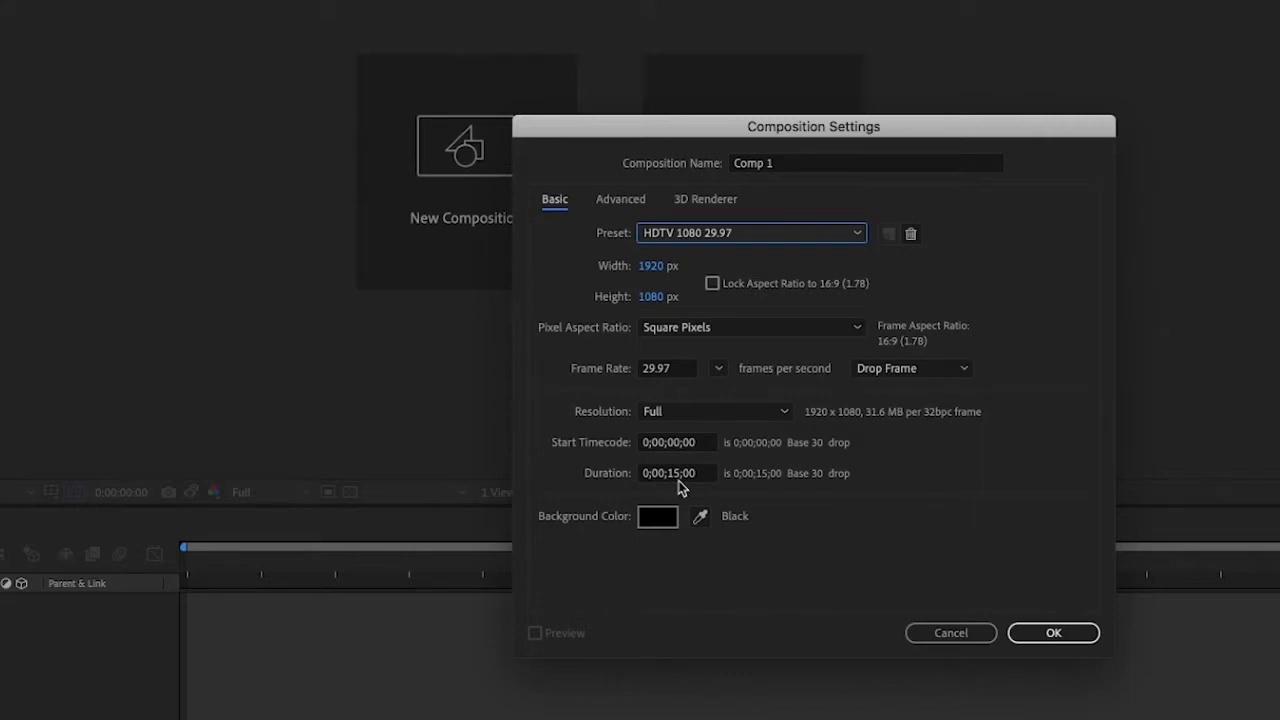
pyautogui.moveTo(752, 126); pyautogui.dragTo(632, 60)
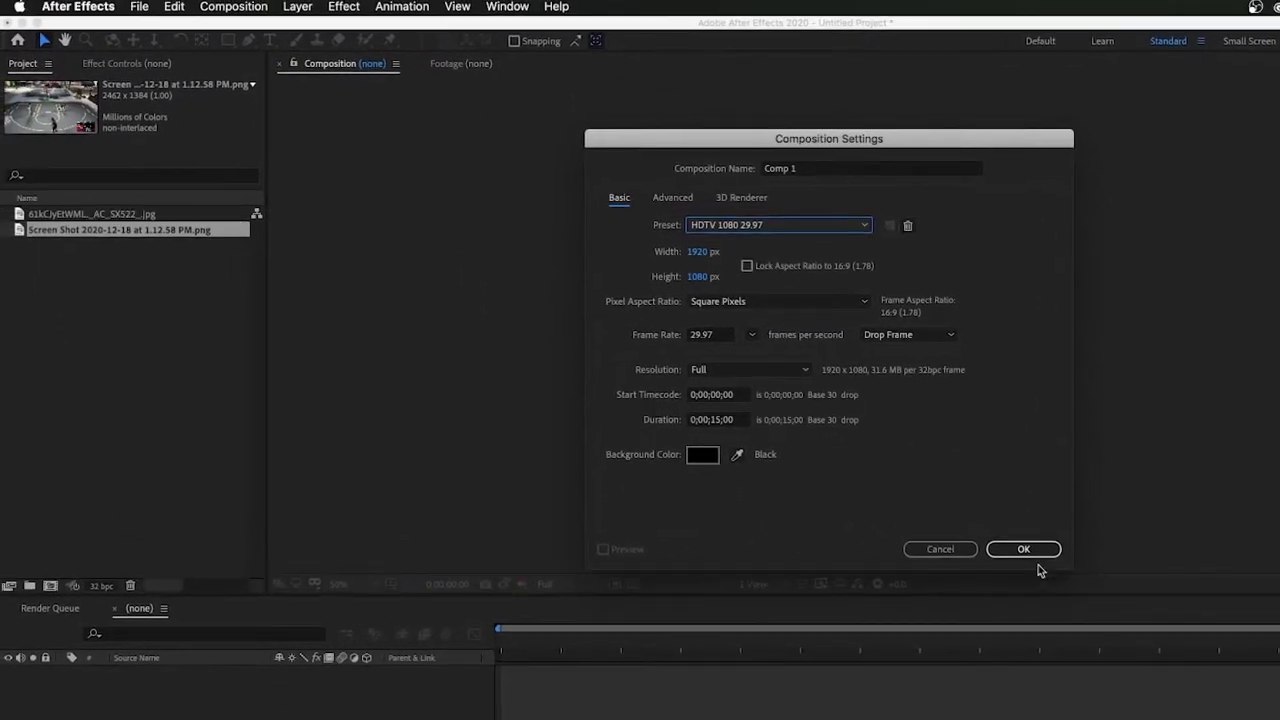
pyautogui.click(1024, 549)
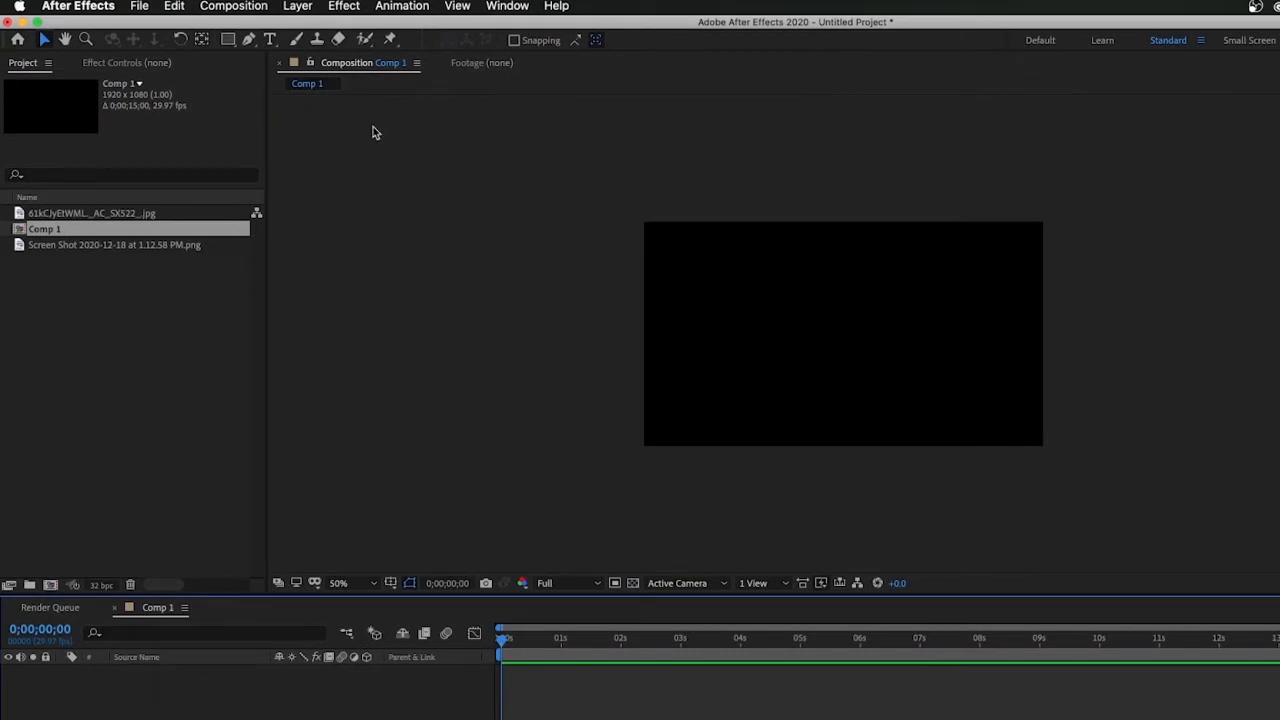
# - Add a new 1920 x 1080 px solid layer to the composition
pyautogui.click(303, 8)
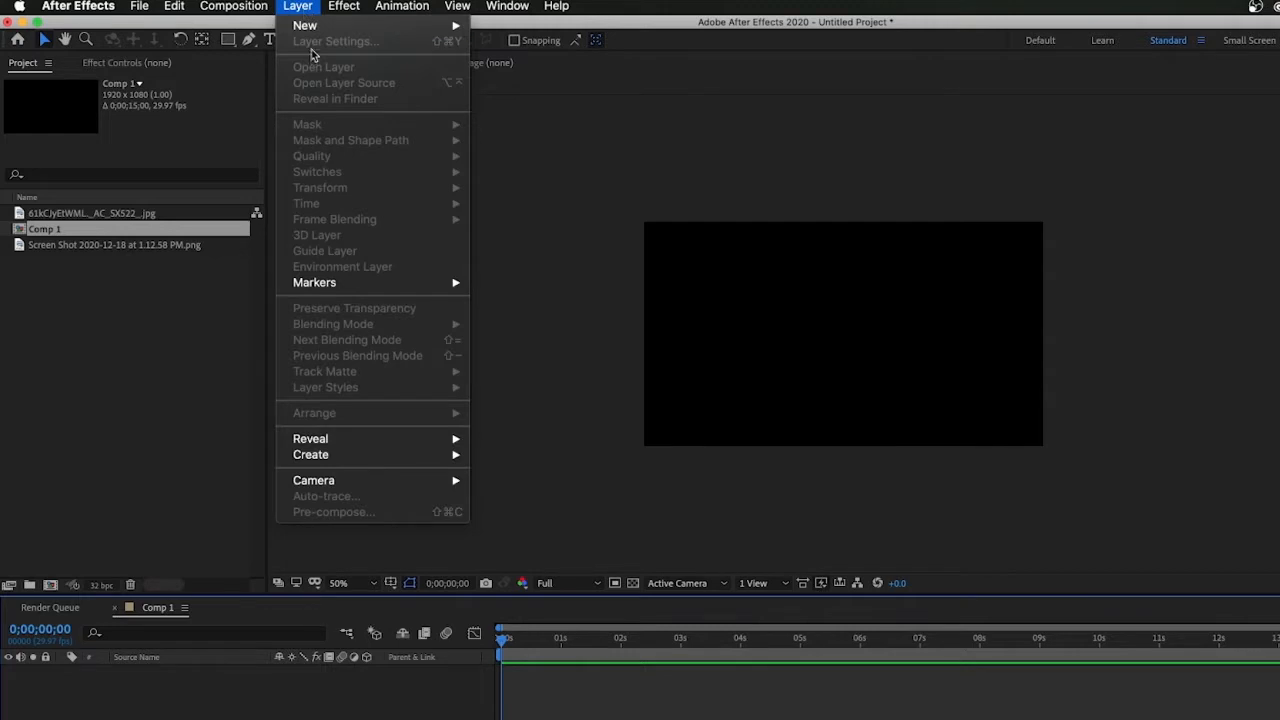
pyautogui.moveTo(314, 30)
pyautogui.click(538, 52)
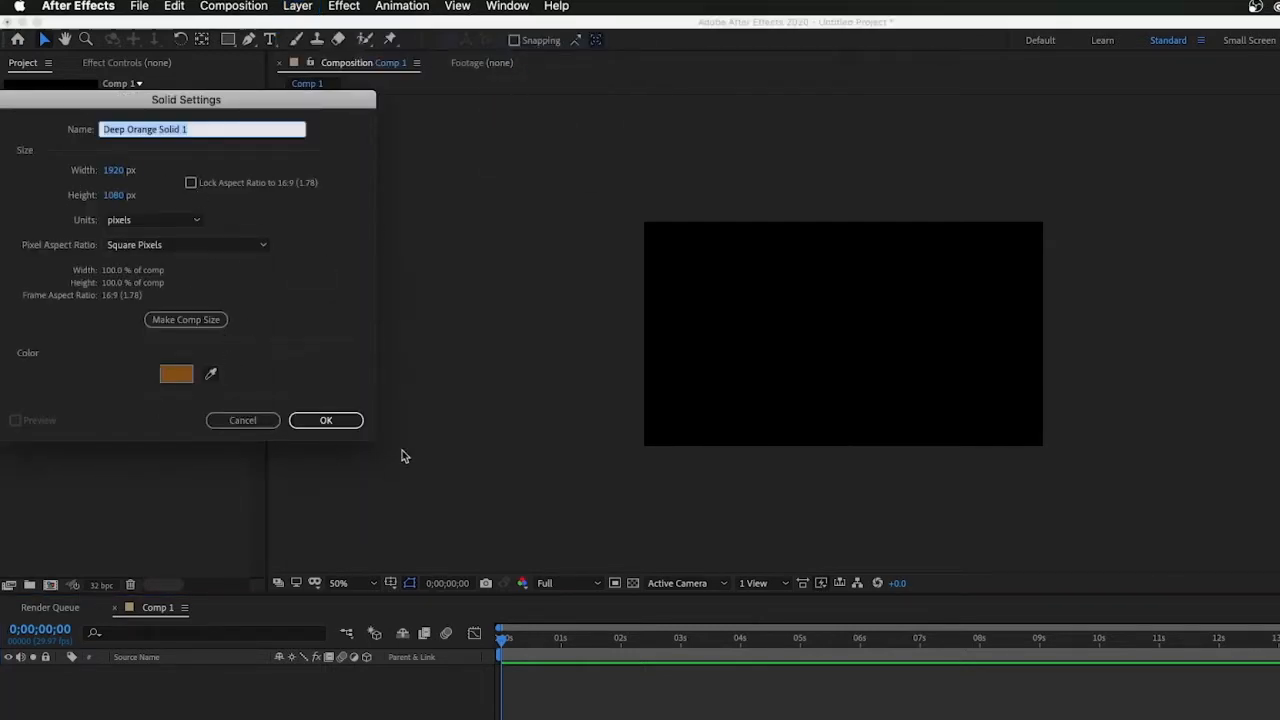
pyautogui.click(349, 427)
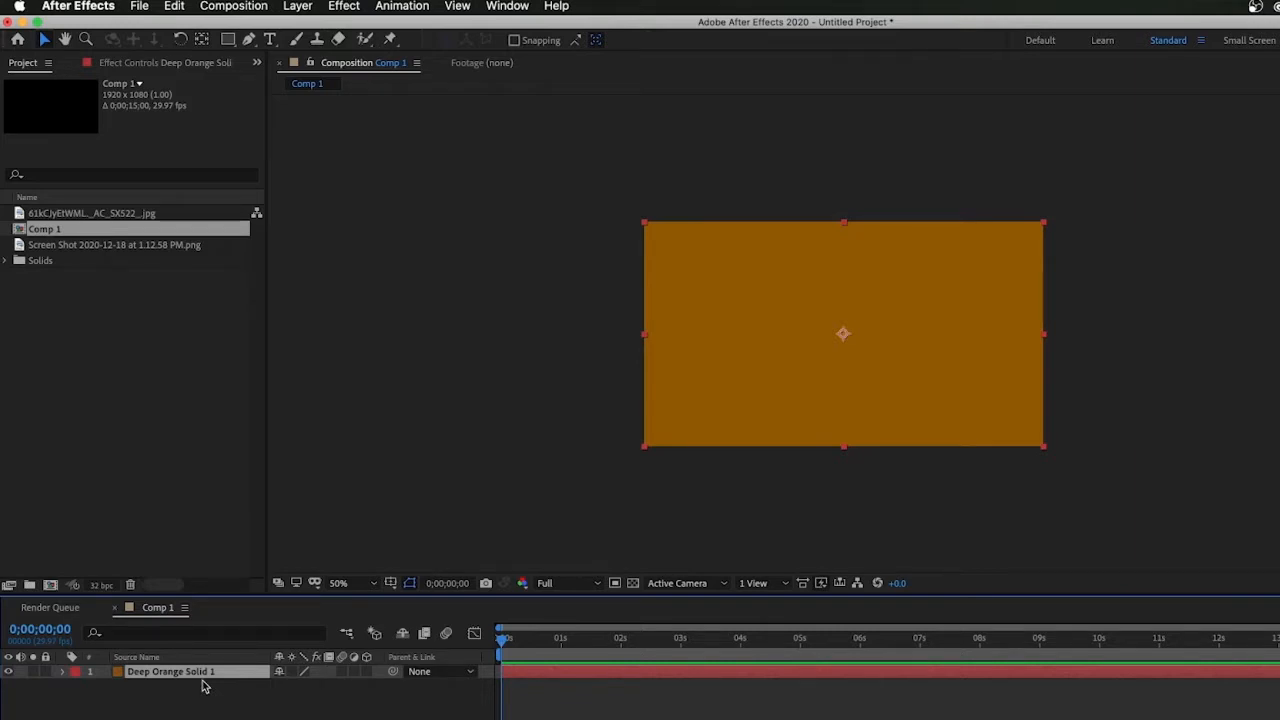
# - Apply the RG Trapcode Particular effect to the solid layer
pyautogui.click(344, 7)
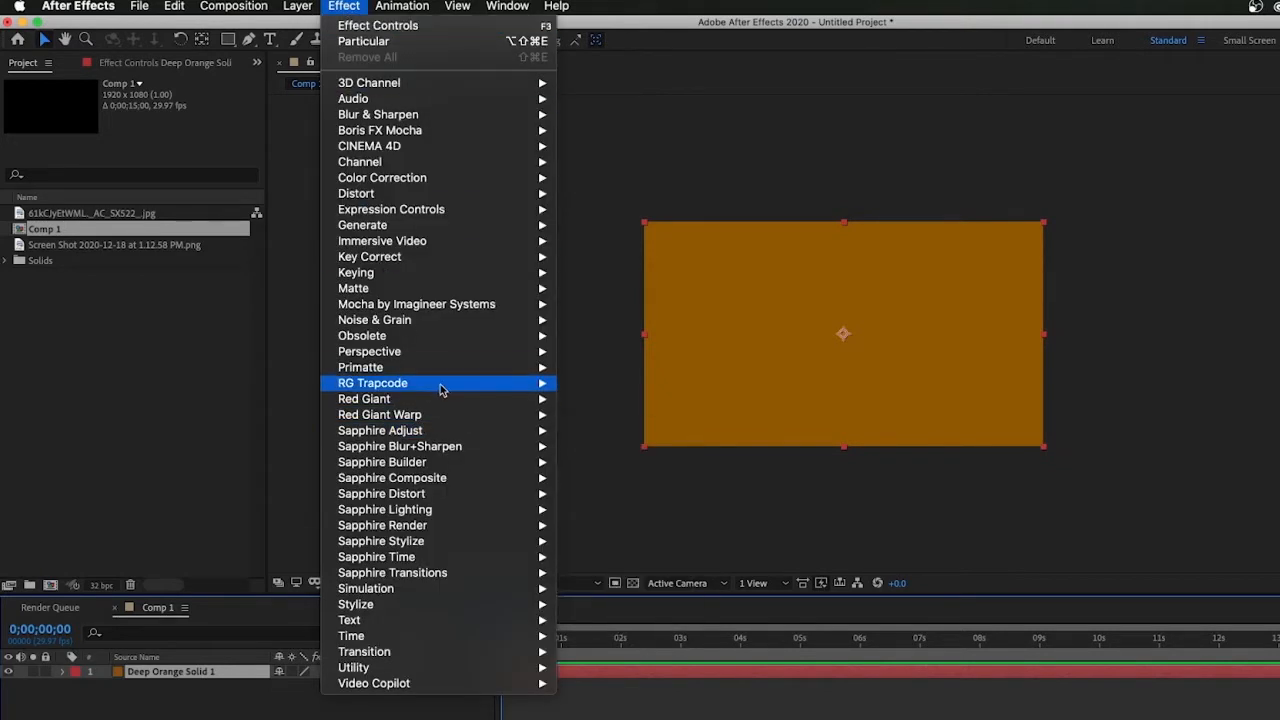
pyautogui.moveTo(441, 389)
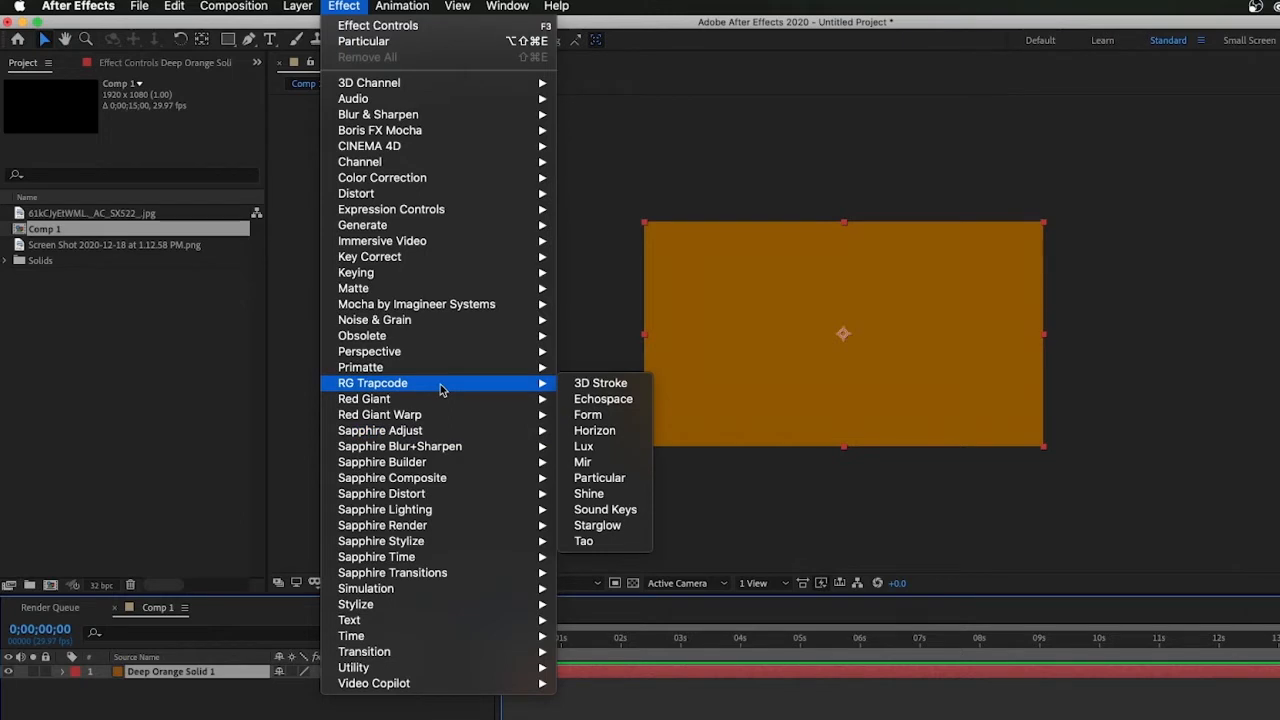
pyautogui.click(584, 479)
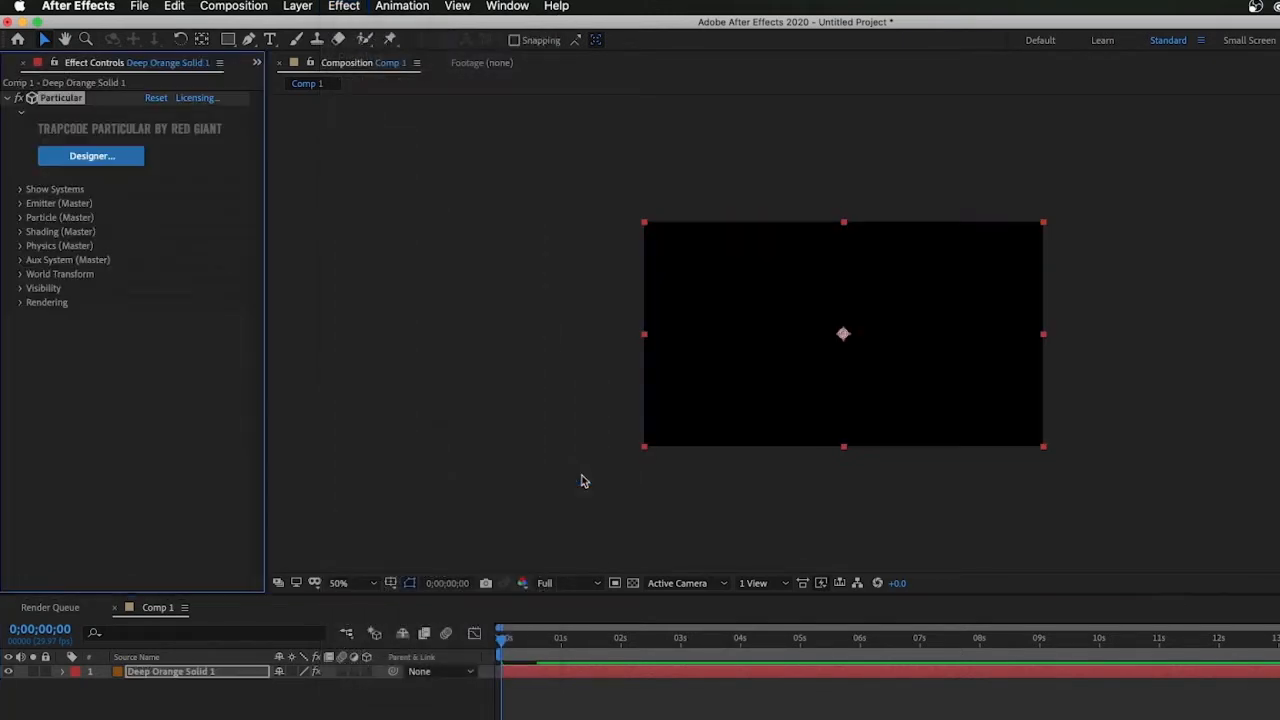
# - Set the composition preview resolution to Quarter and scrub through the first two seconds of the particle animation
pyautogui.click(506, 640)
pyautogui.moveTo(520, 643); pyautogui.dragTo(617, 641)
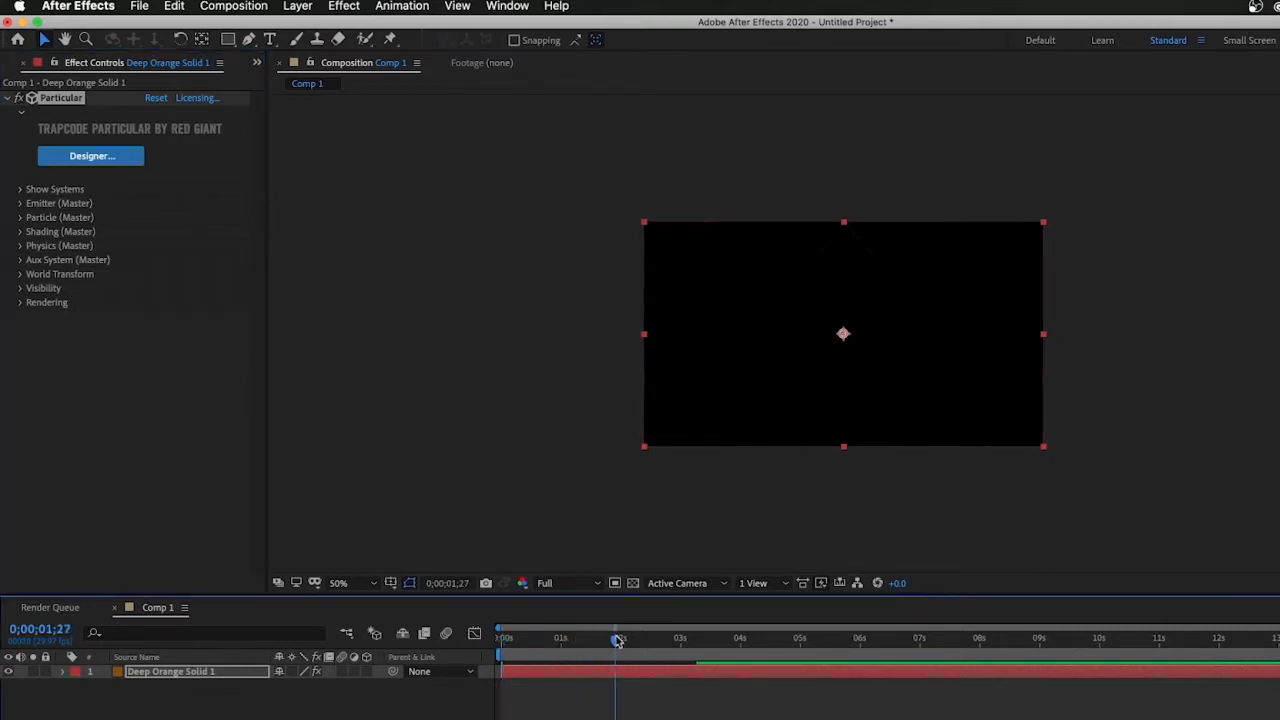
pyautogui.click(562, 585)
pyautogui.click(577, 678)
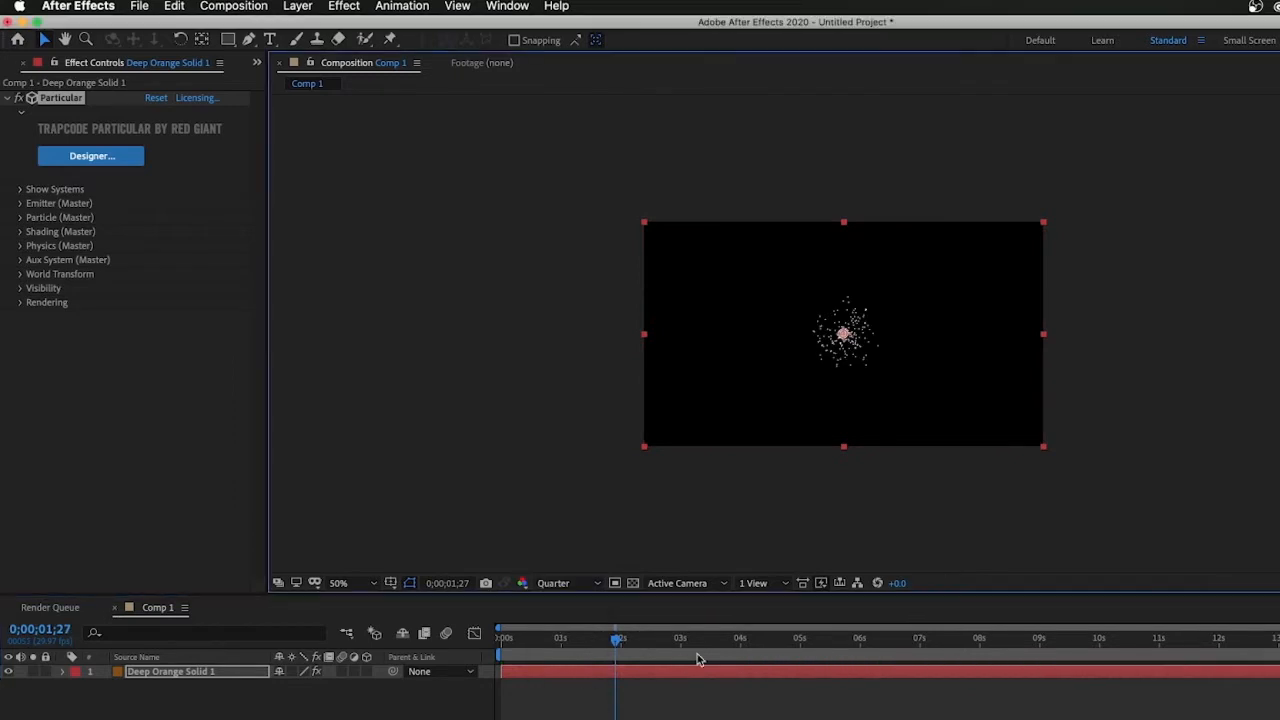
pyautogui.moveTo(574, 645); pyautogui.dragTo(607, 645)
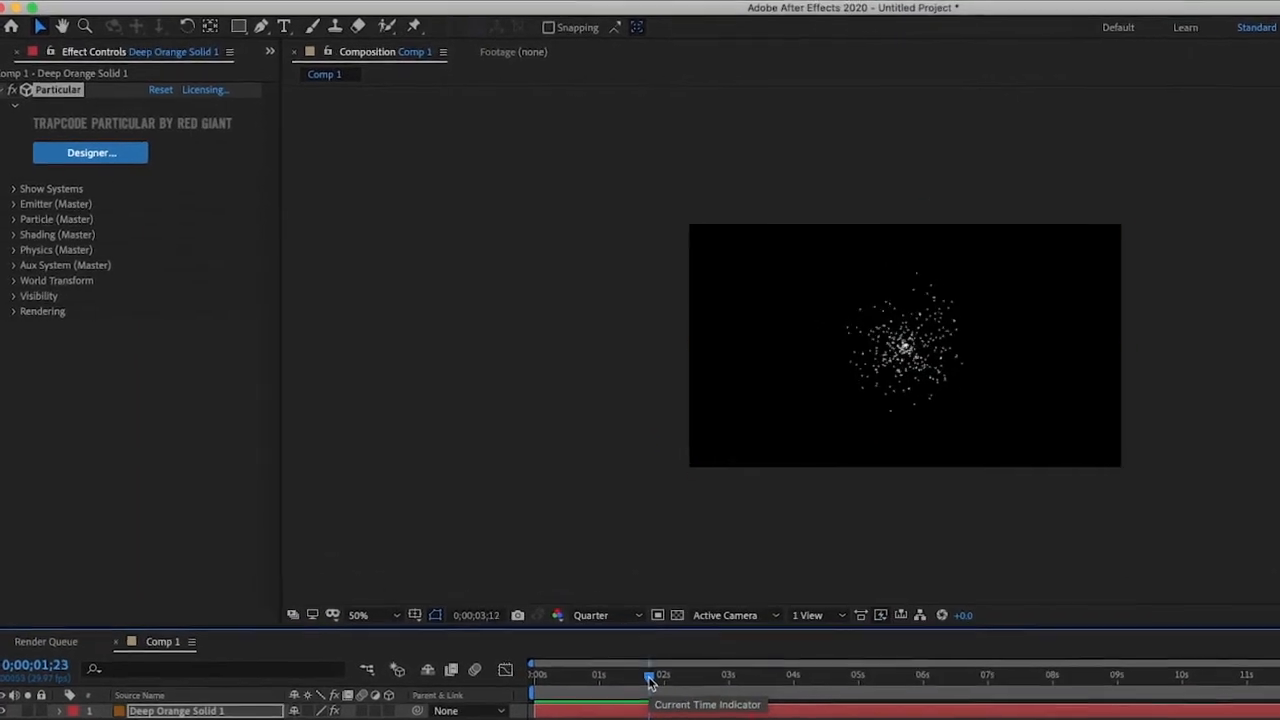
# - Set Particular's emitter type to Box and raise the emitter above the frame to a Y position of about -239
pyautogui.click(15, 205)
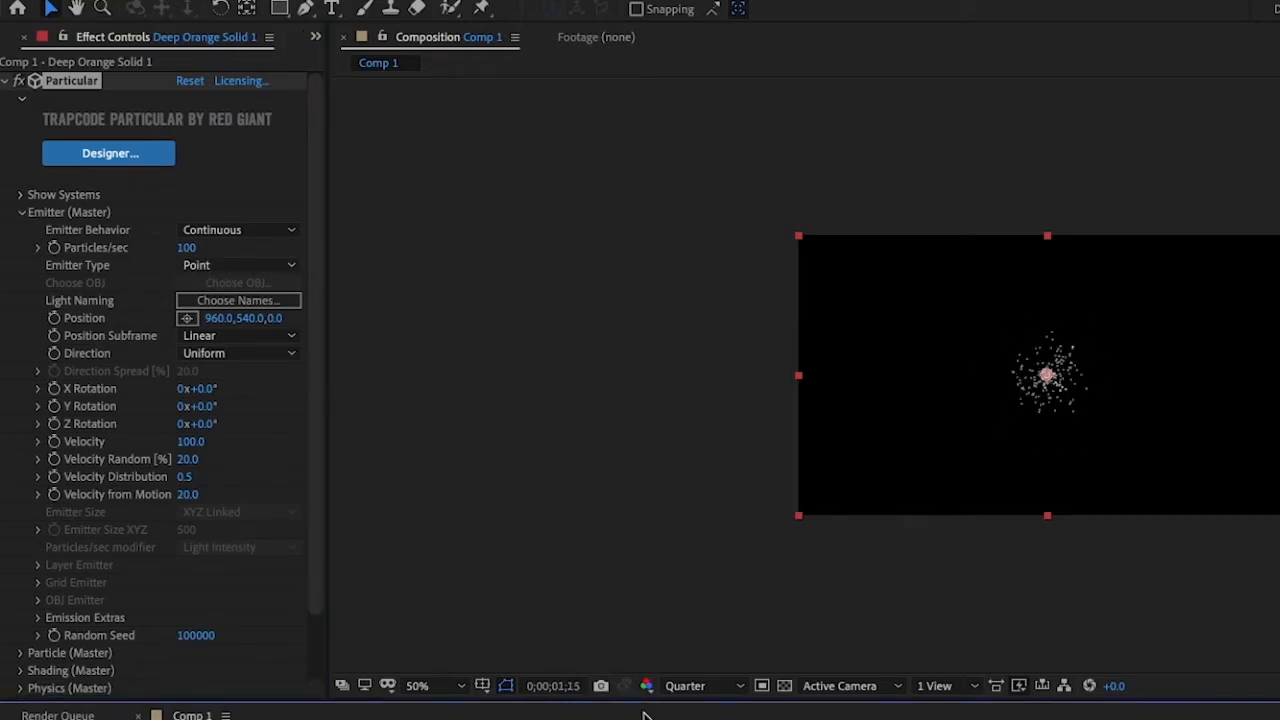
pyautogui.click(220, 266)
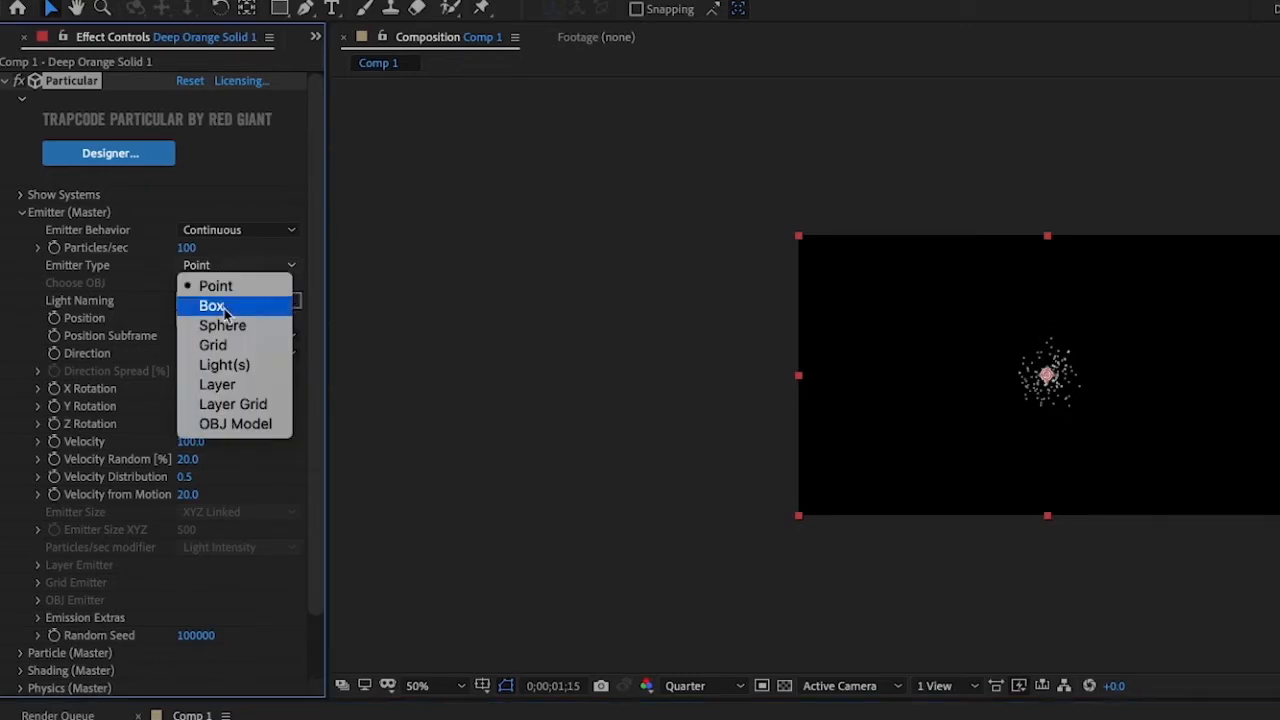
pyautogui.click(212, 306)
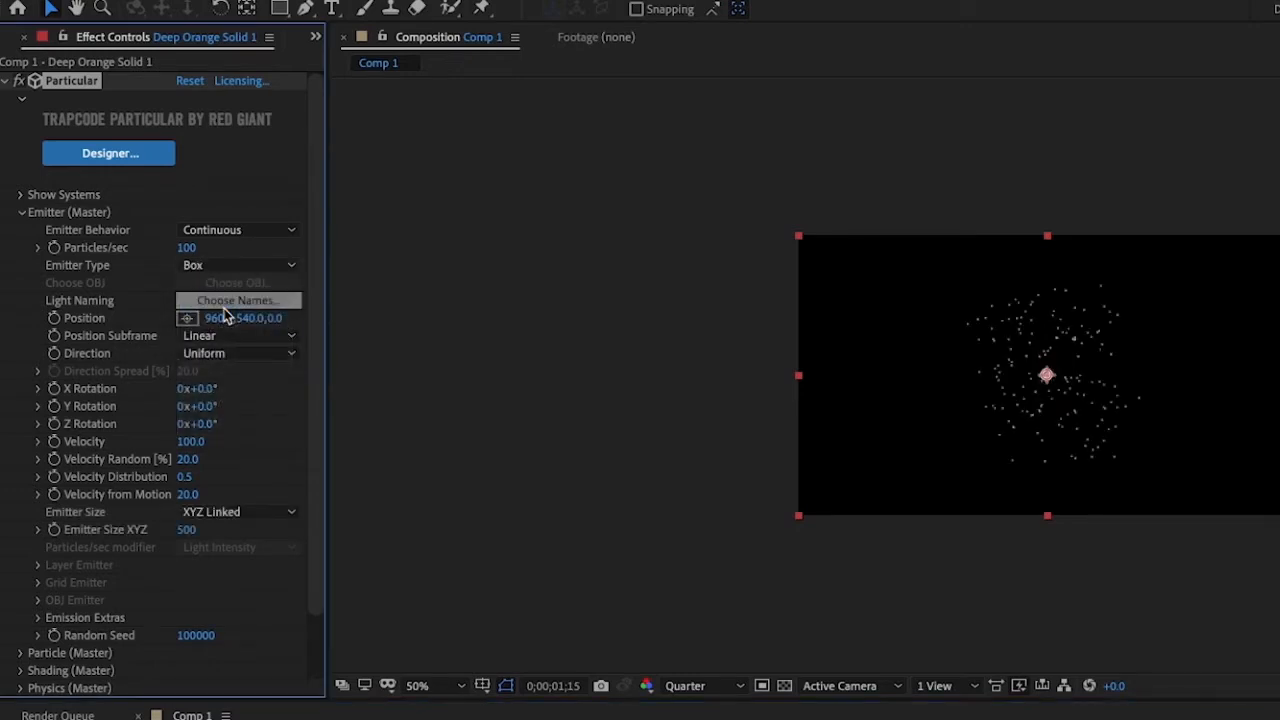
pyautogui.moveTo(155, 304); pyautogui.dragTo(4, 332)
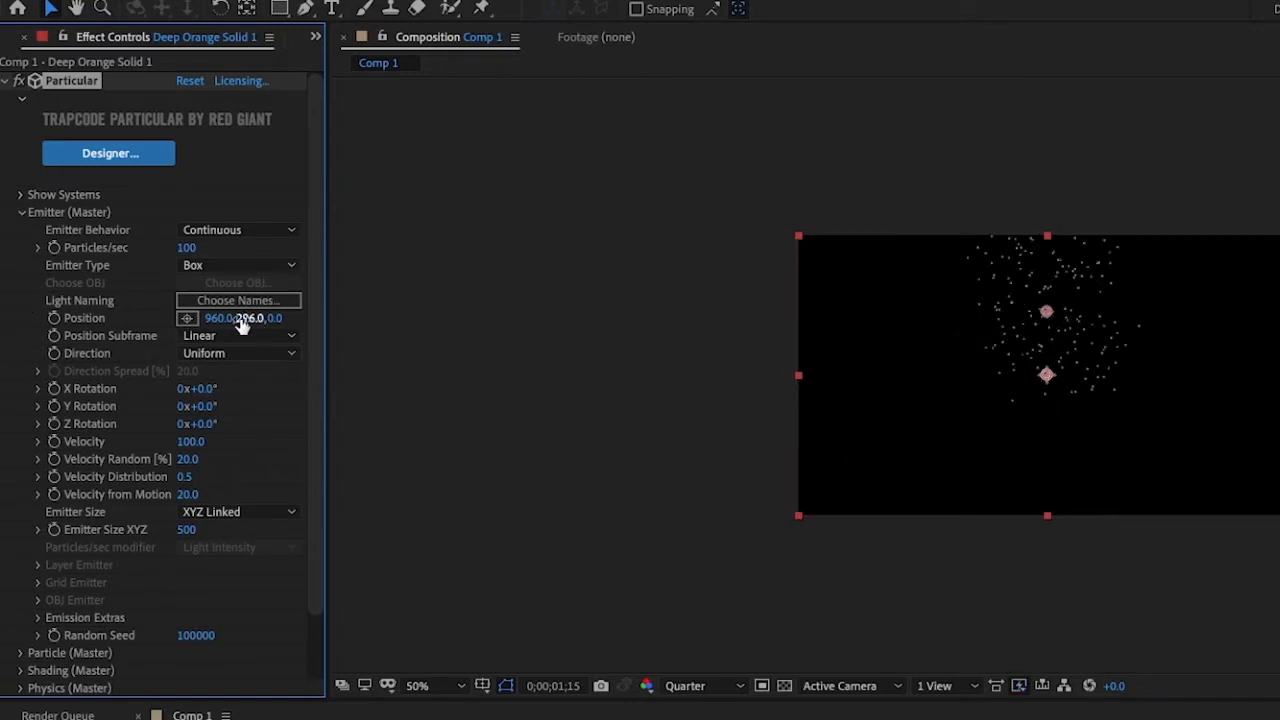
pyautogui.moveTo(249, 319); pyautogui.dragTo(8, 315)
pyautogui.moveTo(251, 320); pyautogui.dragTo(5, 313)
pyautogui.moveTo(251, 318); pyautogui.dragTo(211, 320)
# - Switch the emitter size to XYZ Individual and set Emitter Size Y to 0
pyautogui.click(230, 516)
pyautogui.click(240, 553)
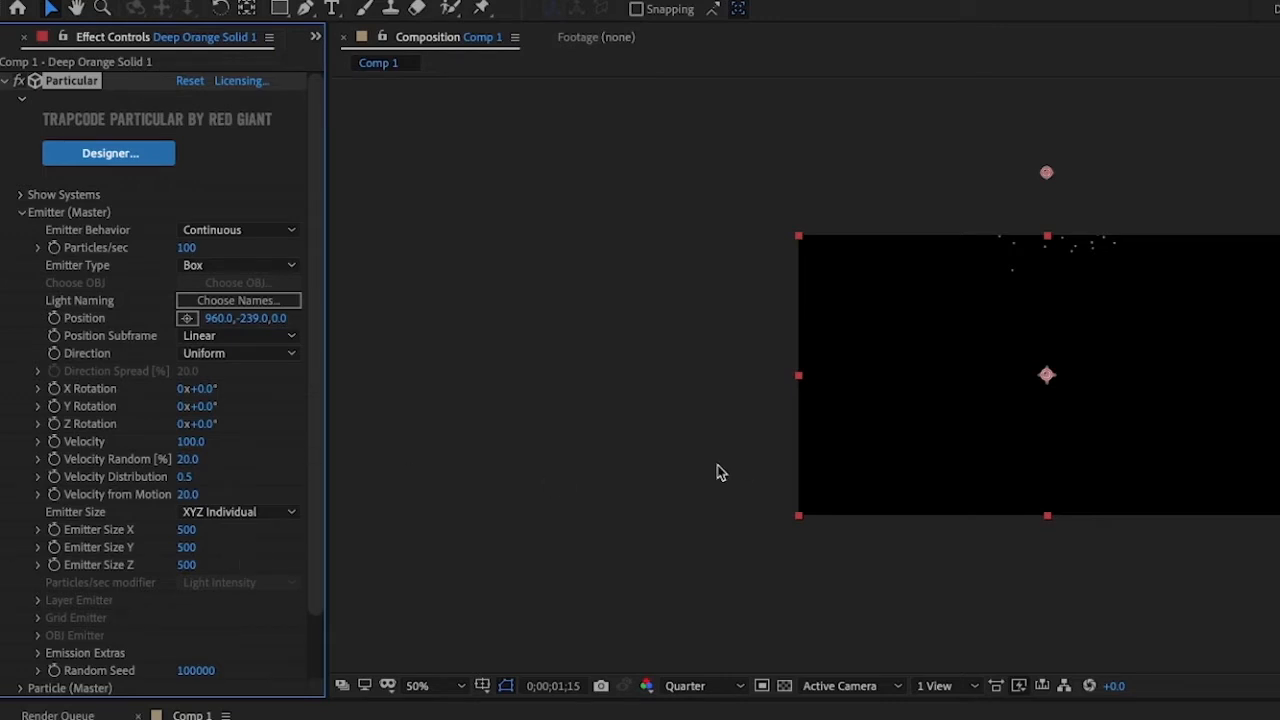
pyautogui.moveTo(905, 718); pyautogui.dragTo(1046, 718)
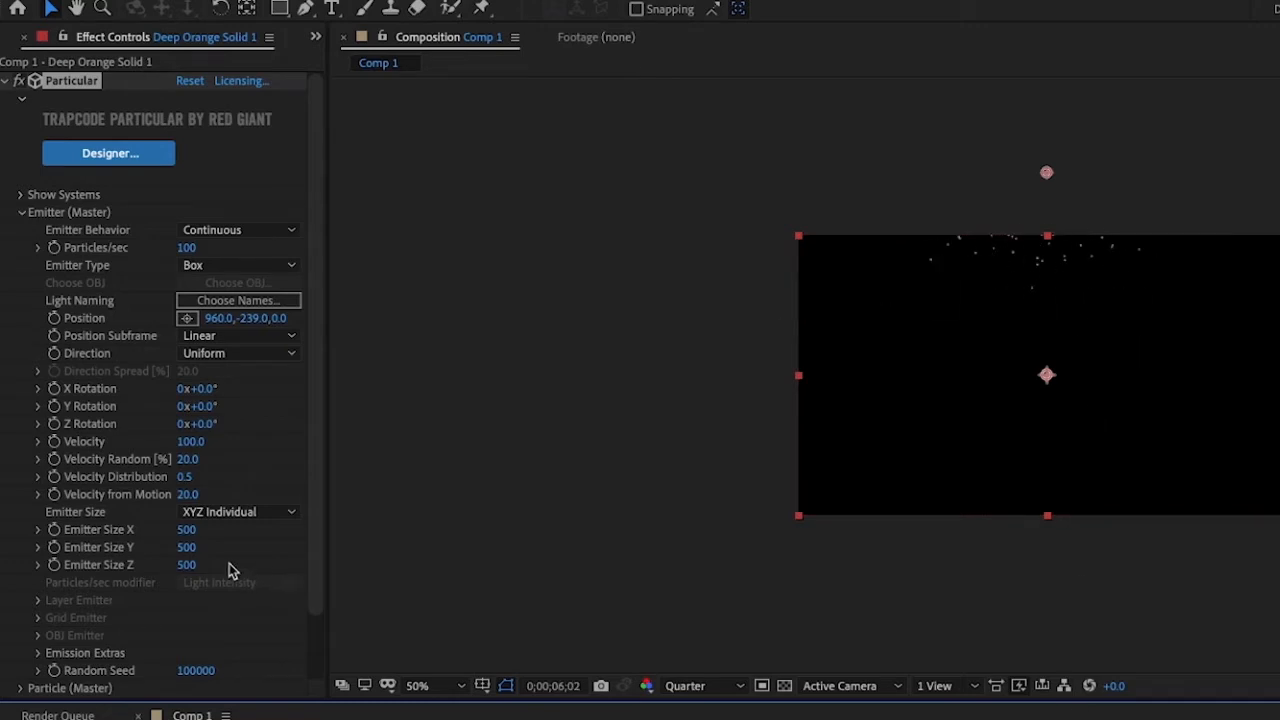
pyautogui.click(186, 548)
pyautogui.write('0')
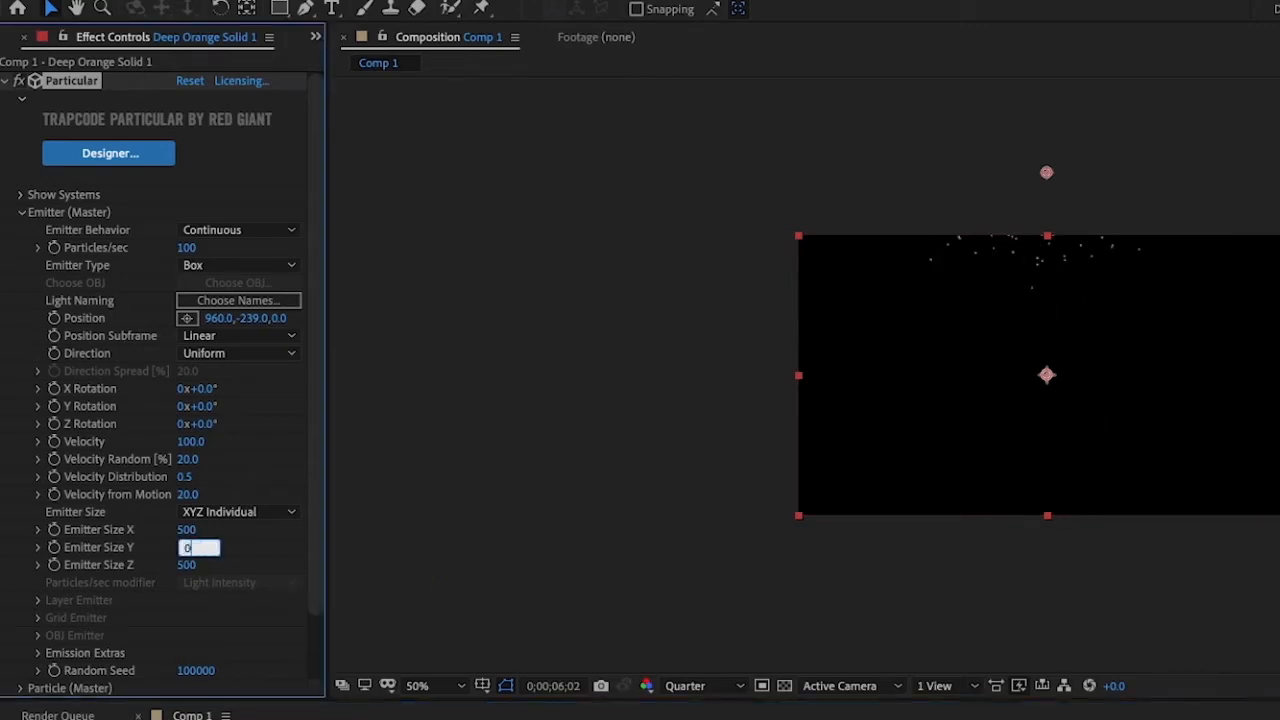
pyautogui.press('Return')
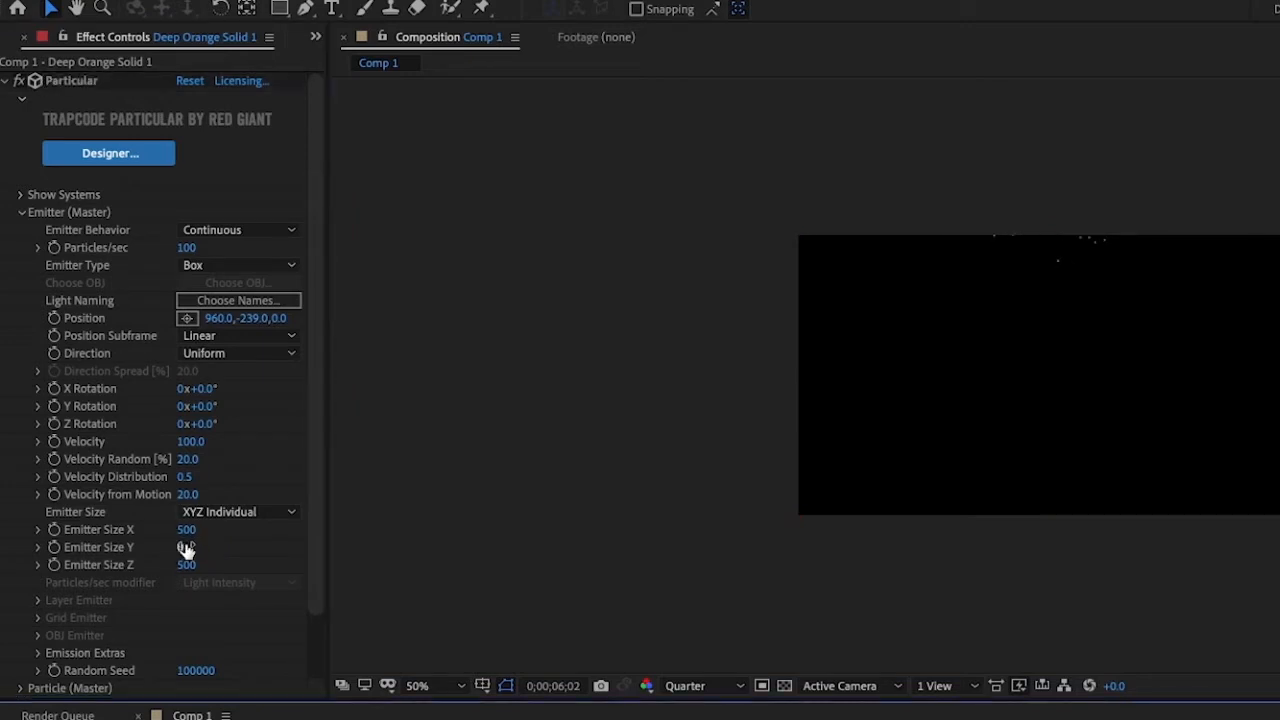
# - Set both Emitter Size X and Emitter Size Z to 2000
pyautogui.moveTo(185, 531); pyautogui.dragTo(751, 514)
pyautogui.moveTo(189, 531); pyautogui.dragTo(786, 543)
pyautogui.click(192, 530)
pyautogui.write('2000')
pyautogui.press('Return')
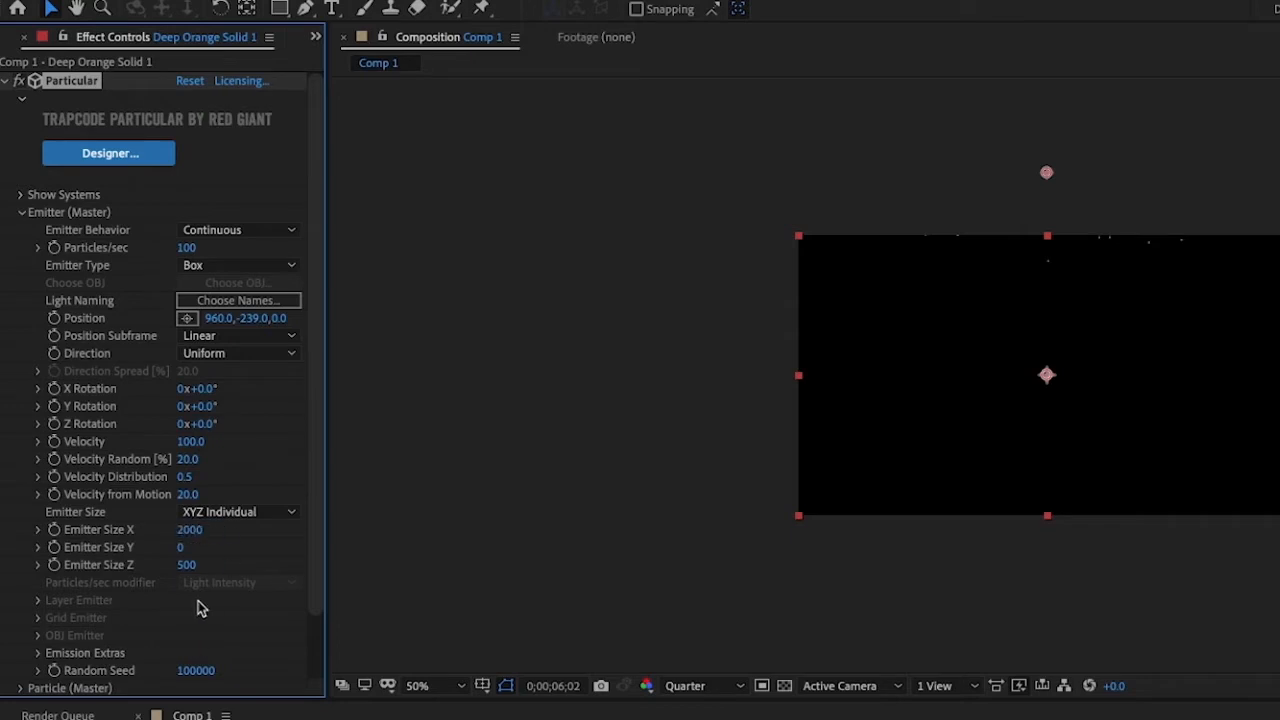
pyautogui.click(188, 566)
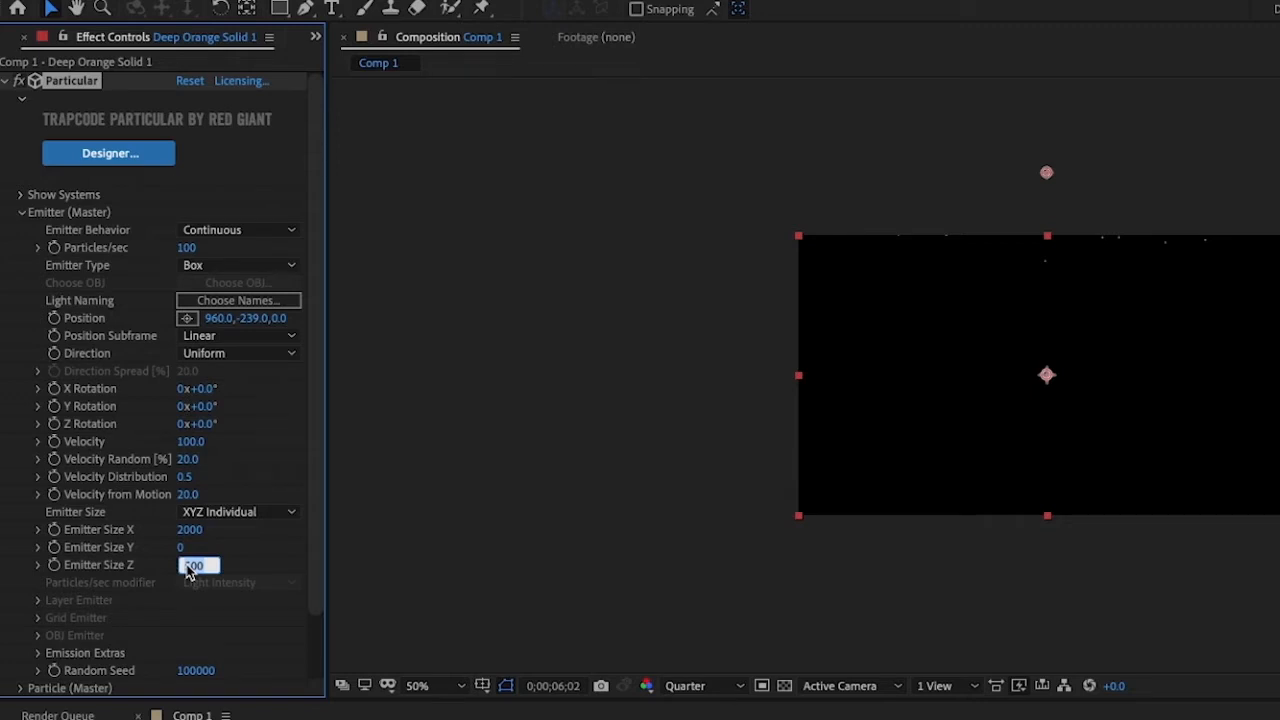
pyautogui.write('2000')
pyautogui.press('Return')
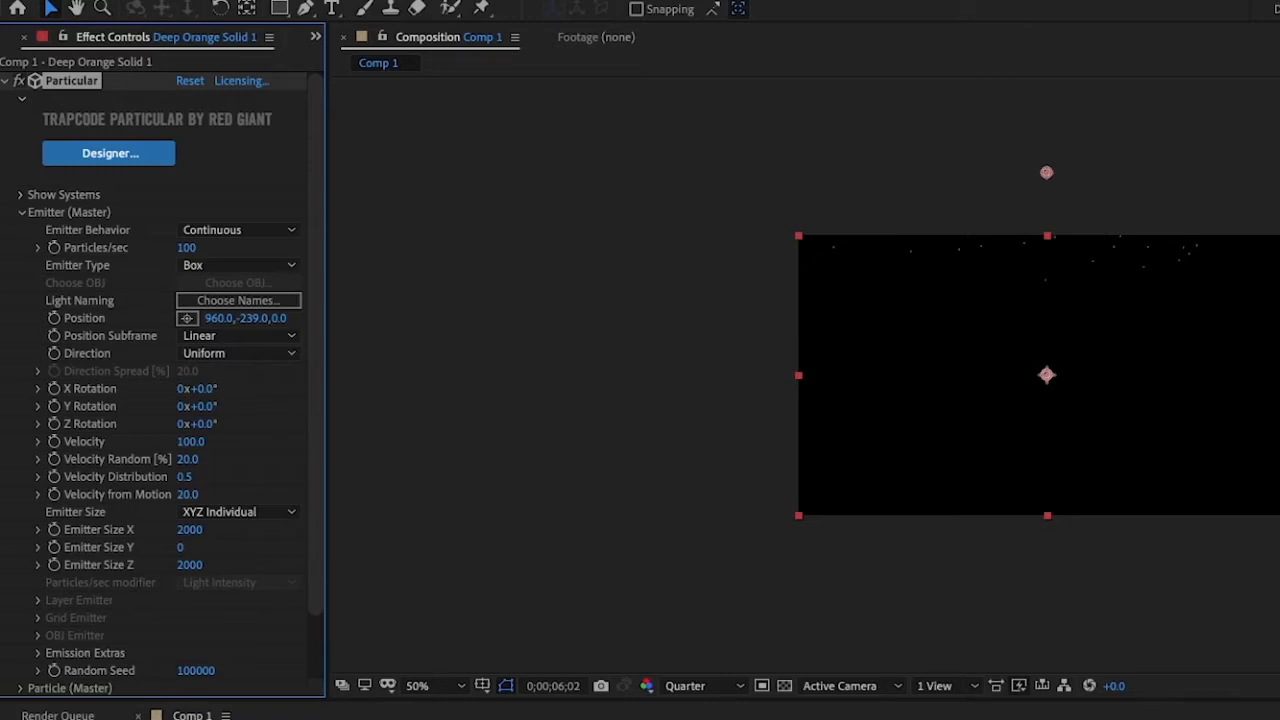
# - Set the emitter's Pre Run to 10 in Emission Extras and preview the animation from the start
pyautogui.scroll(-2, 114, 491)
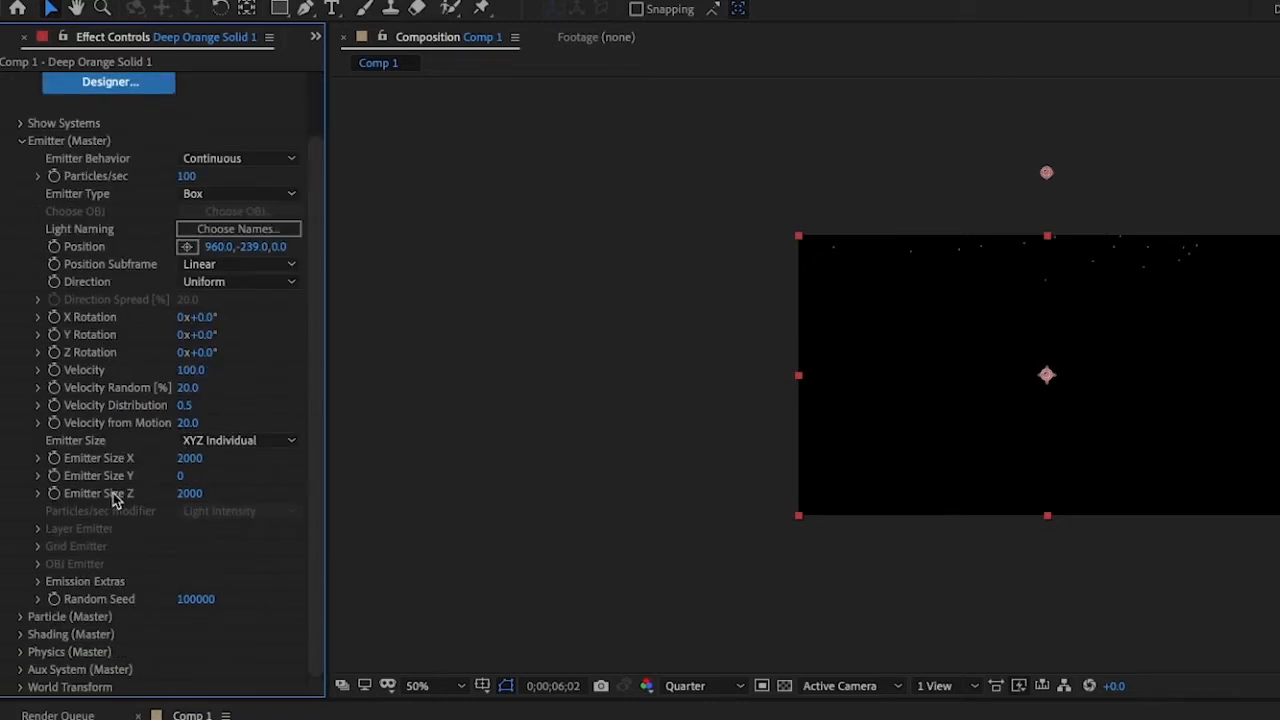
pyautogui.click(37, 582)
pyautogui.click(180, 599)
pyautogui.write('1')
pyautogui.press('Return')
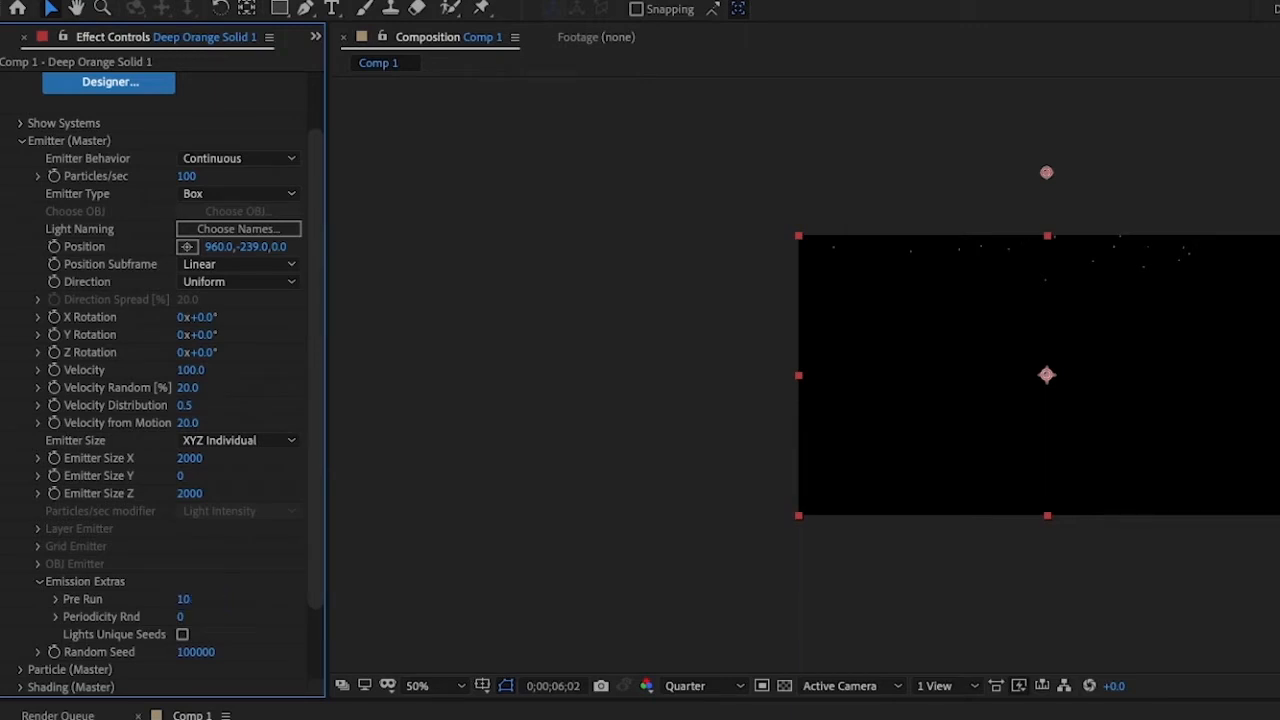
pyautogui.press('Home')
pyautogui.press('space')
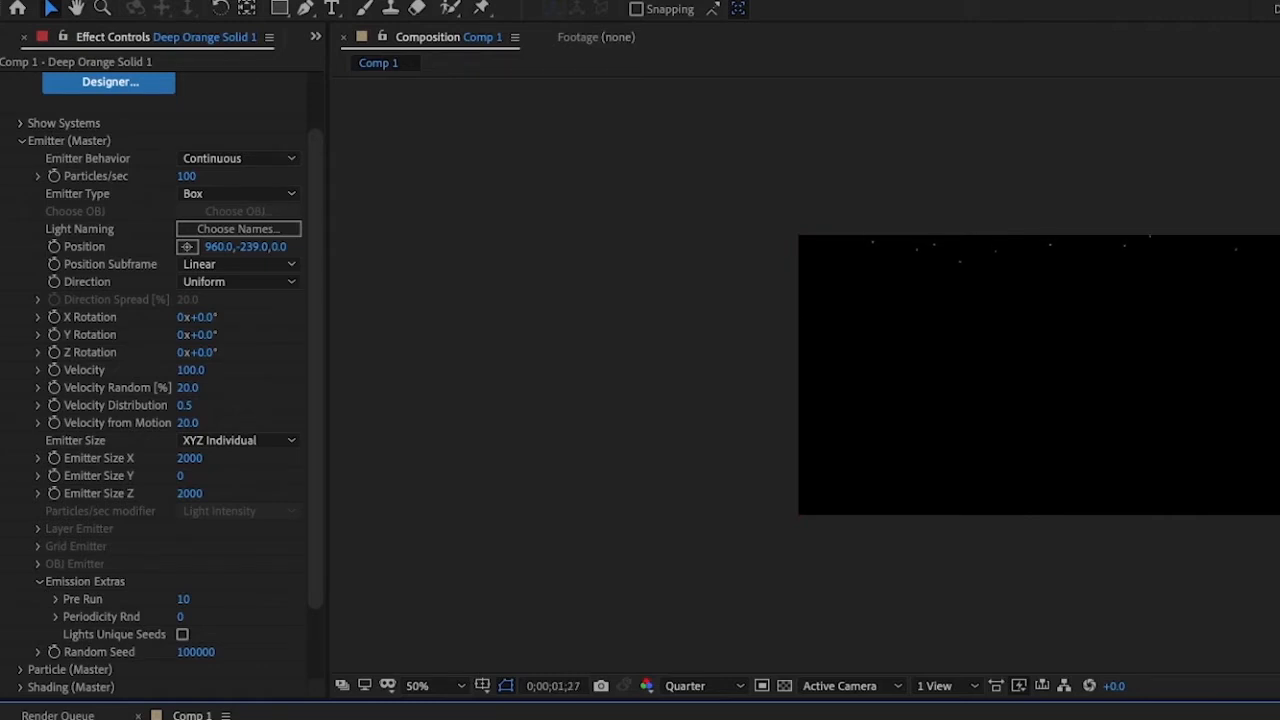
pyautogui.press('space')
# - Set the emitter's Pre Run to 50 and play the animation from the start
pyautogui.click(185, 599)
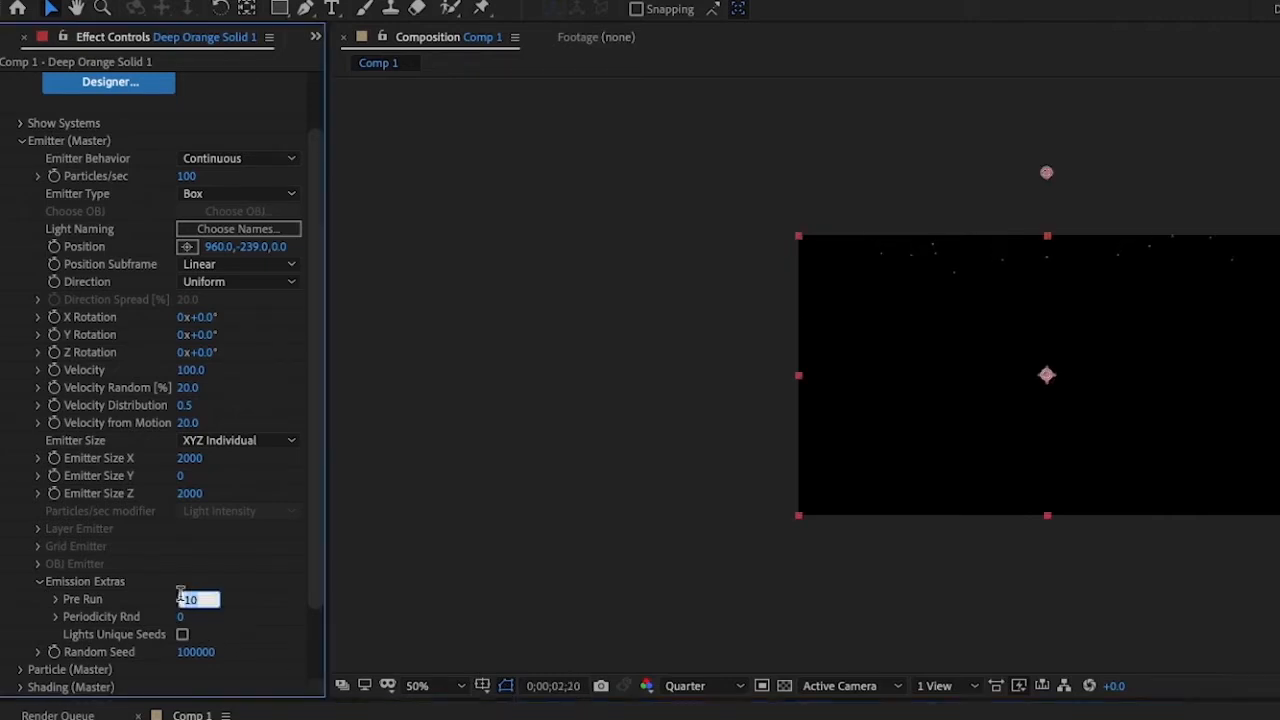
pyautogui.write('50')
pyautogui.press('Return')
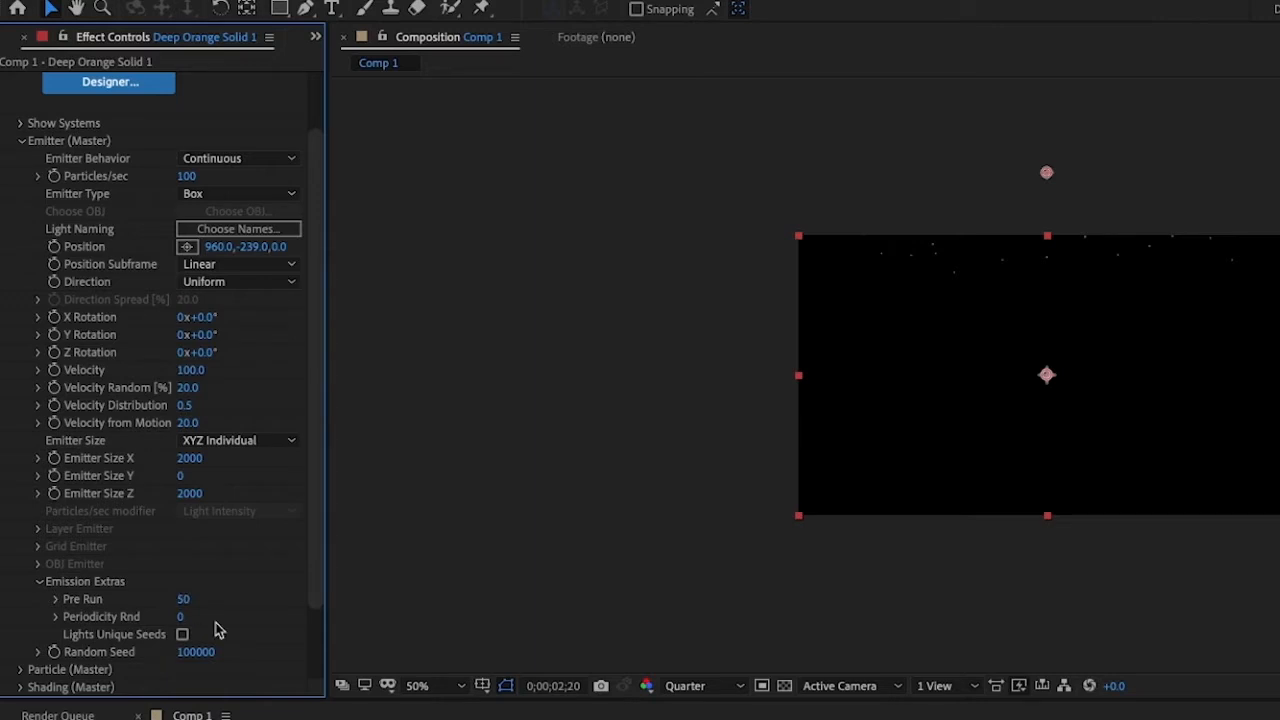
pyautogui.press('Home')
pyautogui.press('space')
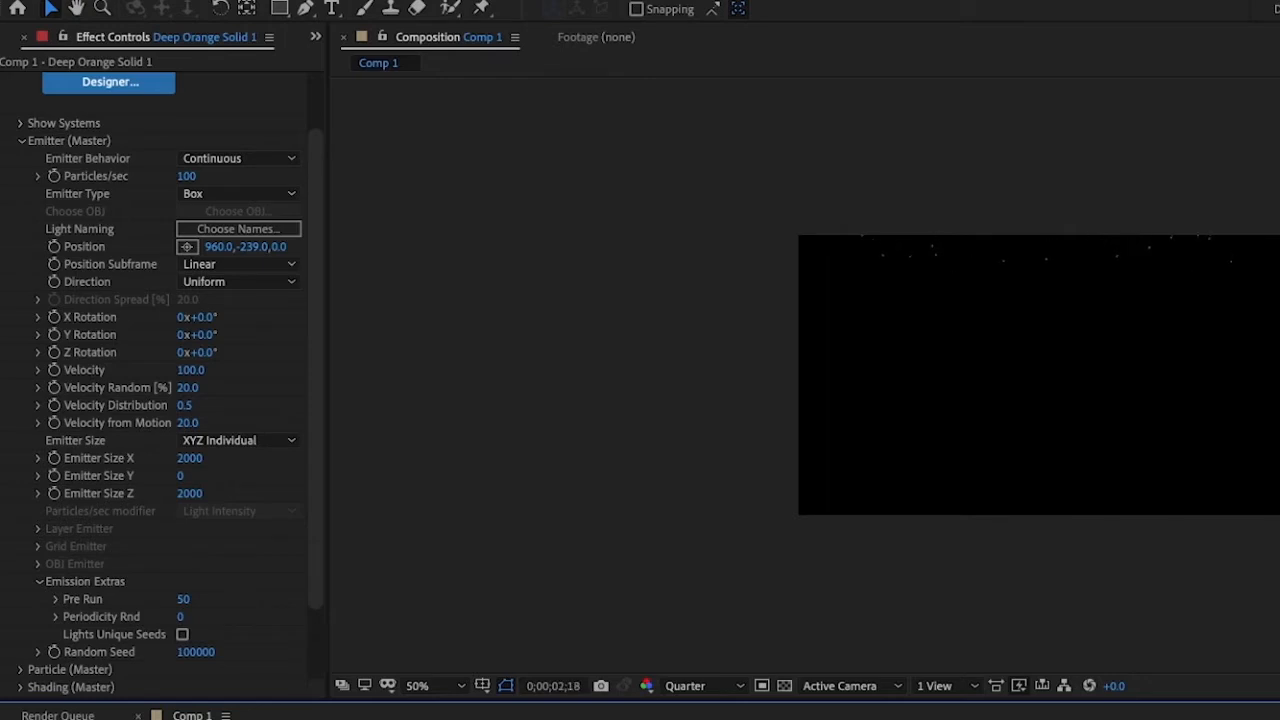
pyautogui.press('space')
pyautogui.click(39, 581)
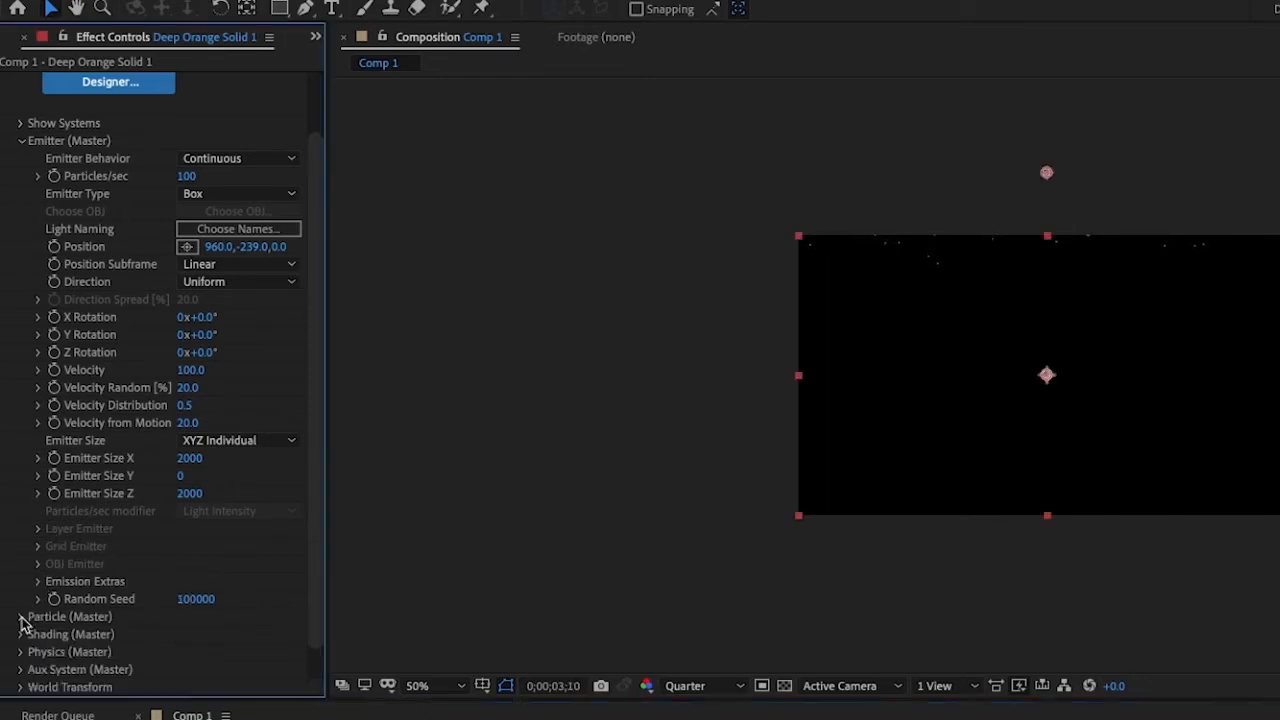
# - Set the particle life to 20 seconds in the Particle (Master) settings
pyautogui.click(21, 617)
pyautogui.scroll(-5, 20, 620)
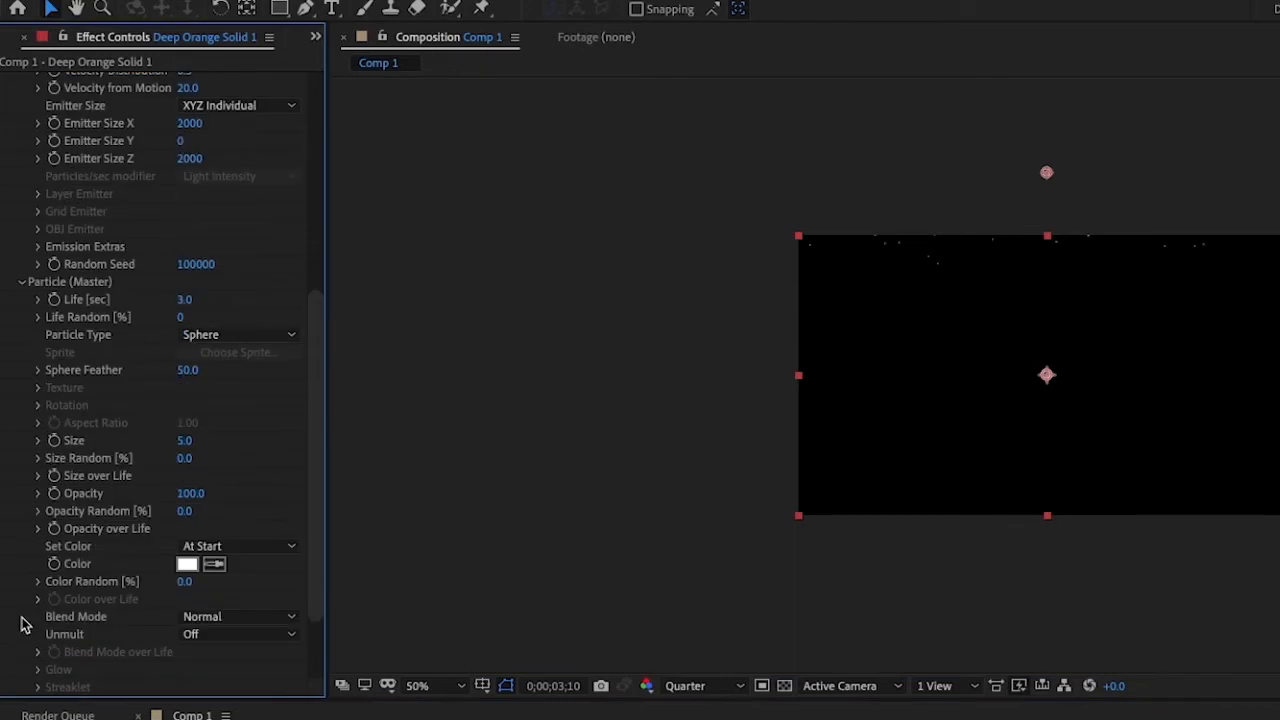
pyautogui.click(184, 301)
pyautogui.write('20')
pyautogui.press('Return')
# - Set the particle Size to 4 and Size Random to 100%
pyautogui.click(186, 441)
pyautogui.write('3')
pyautogui.press('Return')
pyautogui.moveTo(186, 465); pyautogui.dragTo(845, 465)
pyautogui.click(185, 441)
pyautogui.write('4')
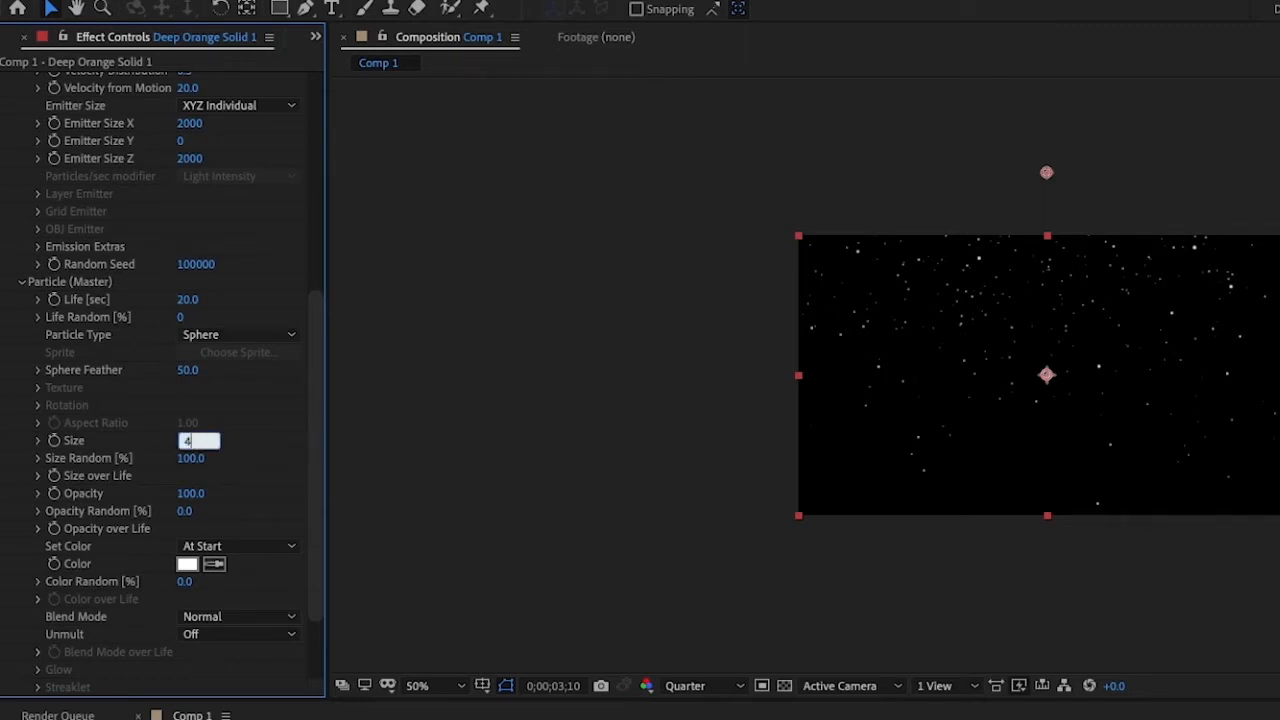
pyautogui.press('Return')
# - Set the particle Color to the pale blue E5FAFF
pyautogui.click(187, 565)
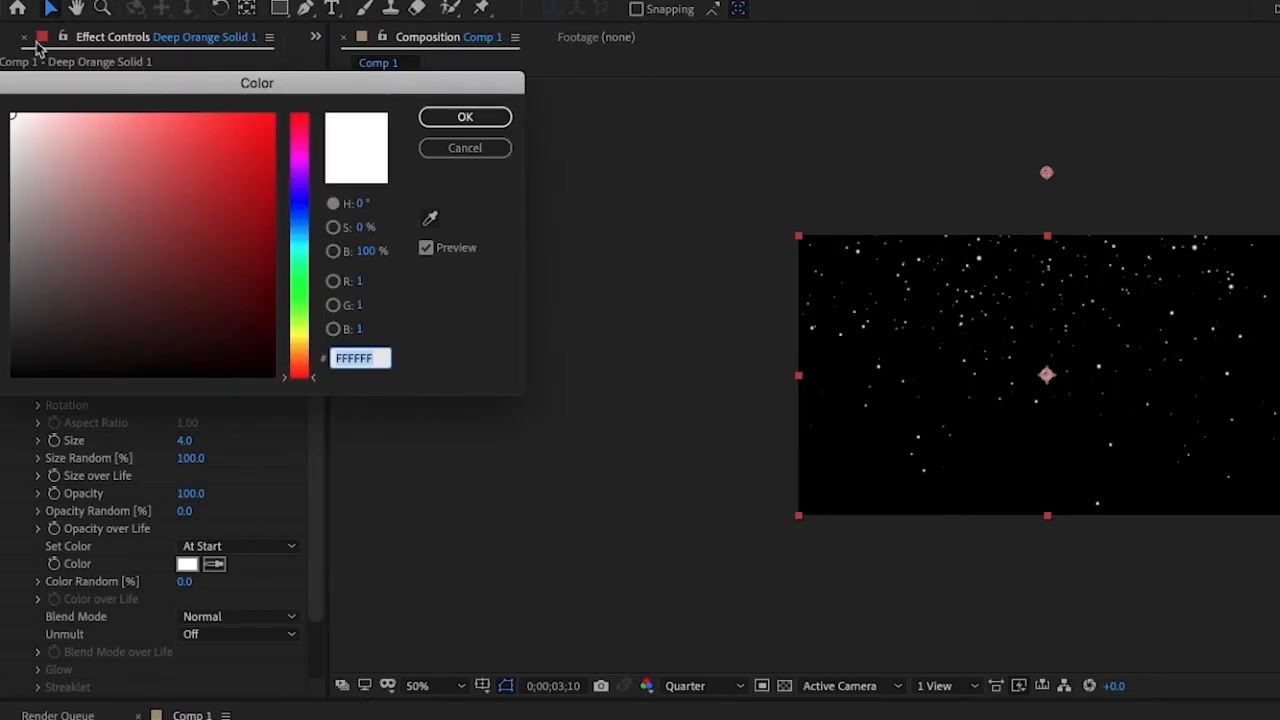
pyautogui.click(307, 235)
pyautogui.click(308, 237)
pyautogui.moveTo(31, 113); pyautogui.dragTo(36, 110)
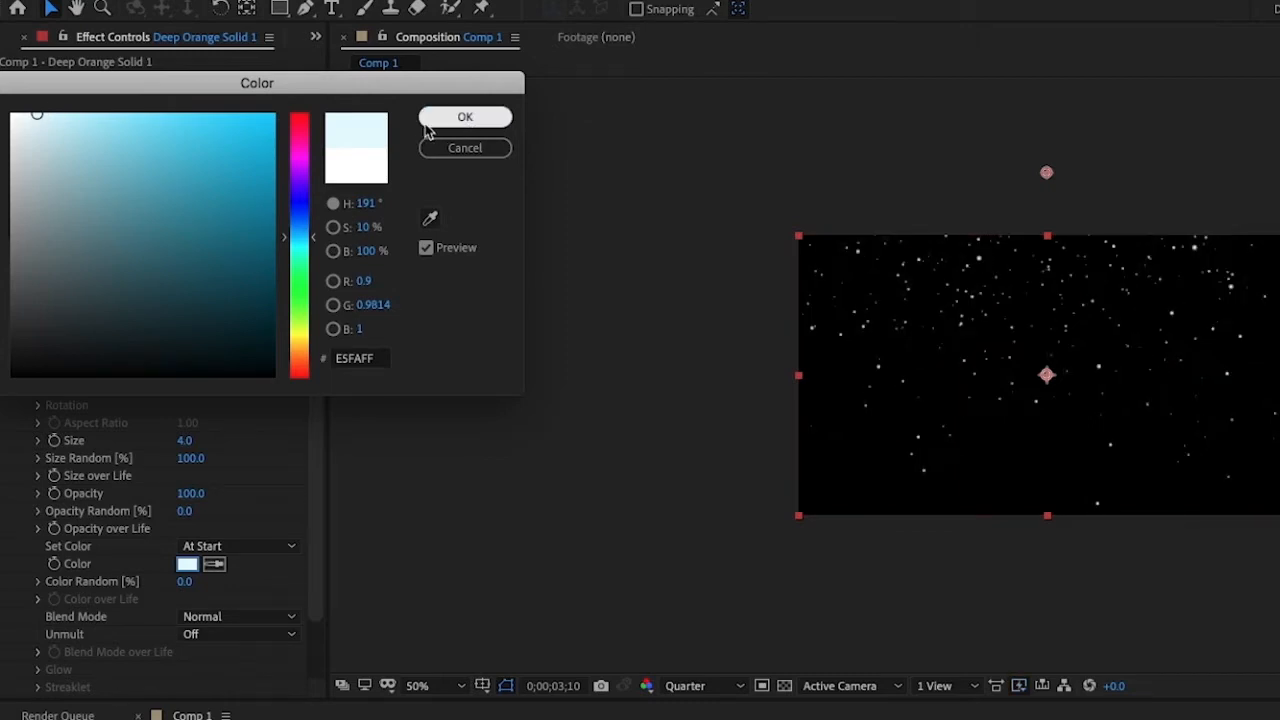
pyautogui.click(456, 117)
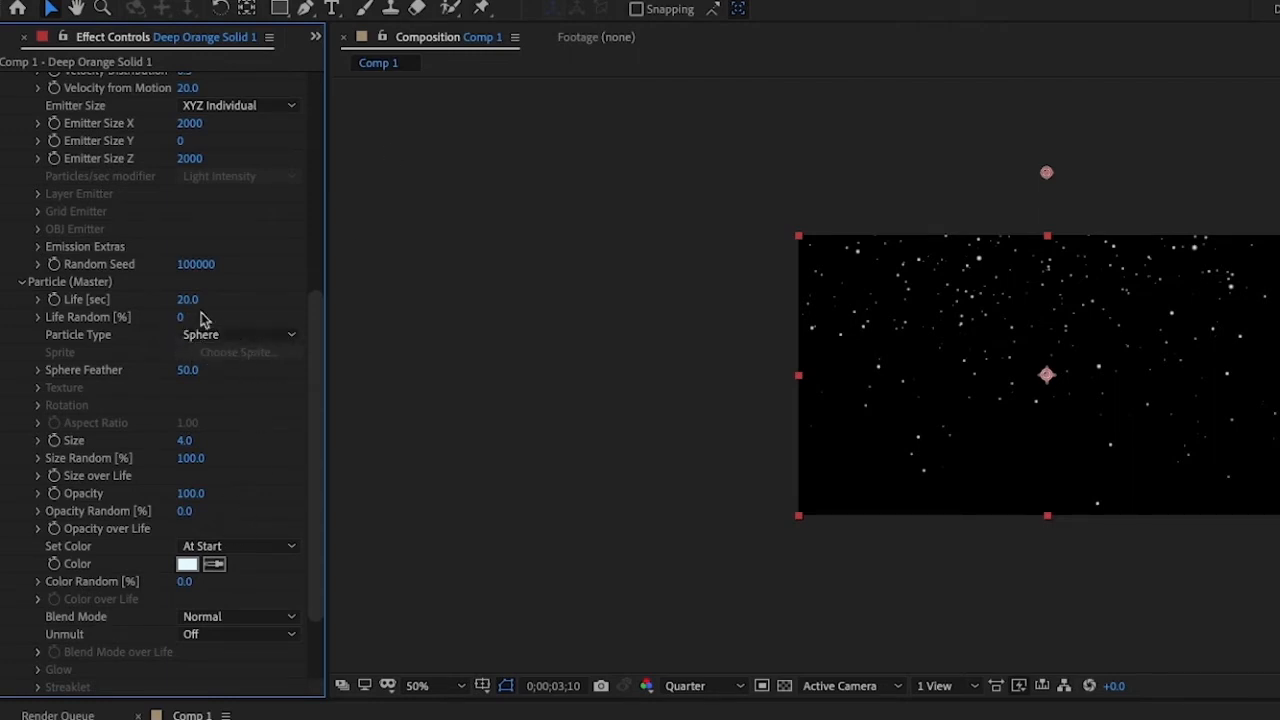
# - Set the Particle Type to Cloudlet and preview the animation
pyautogui.click(255, 338)
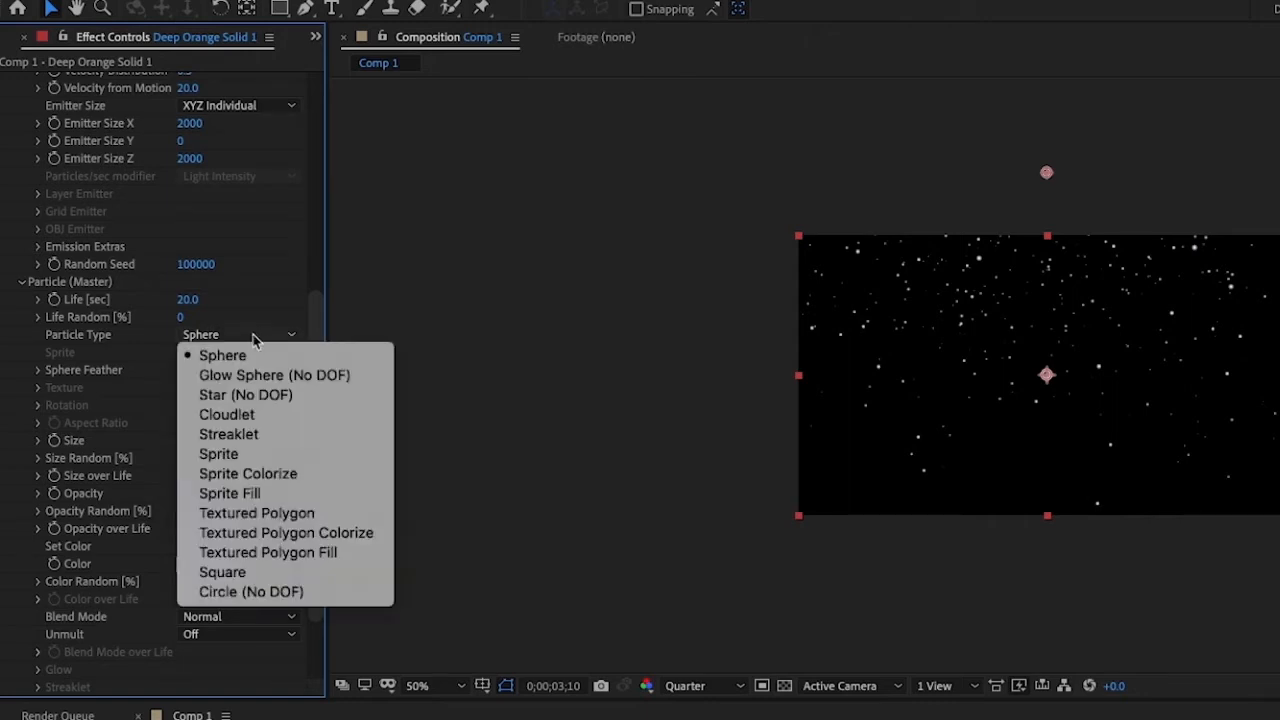
pyautogui.click(245, 416)
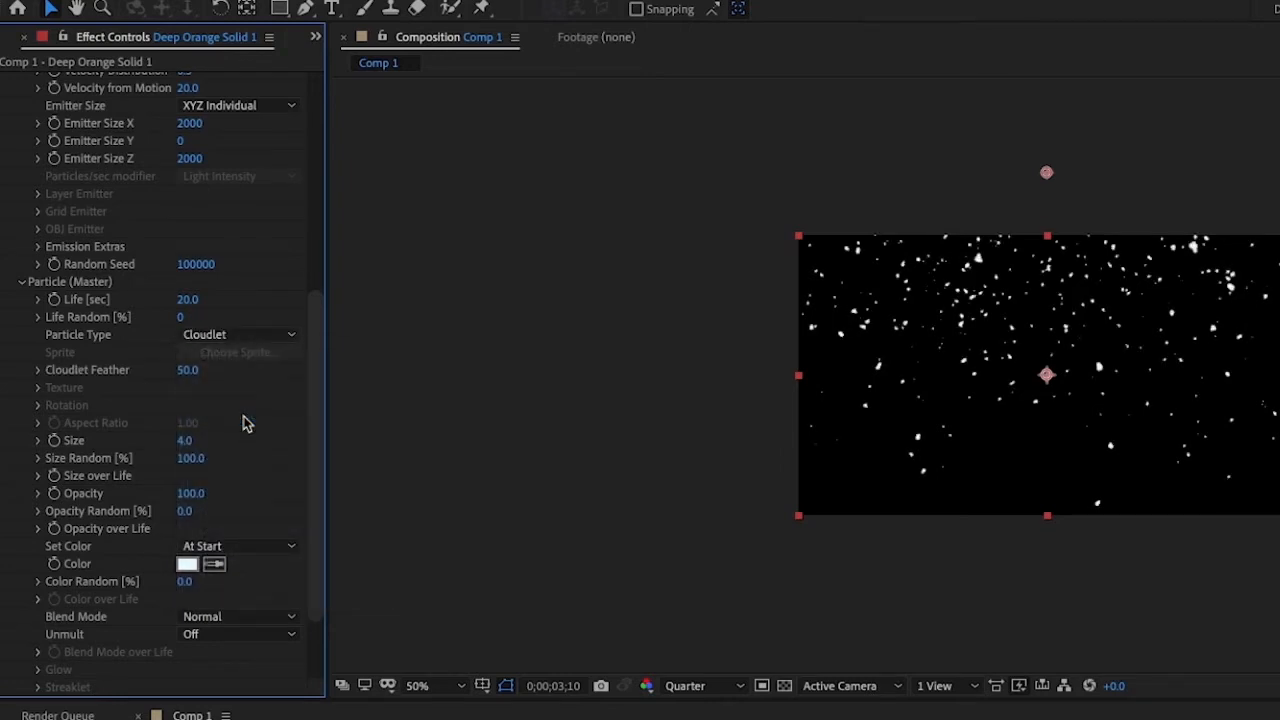
pyautogui.press('space')
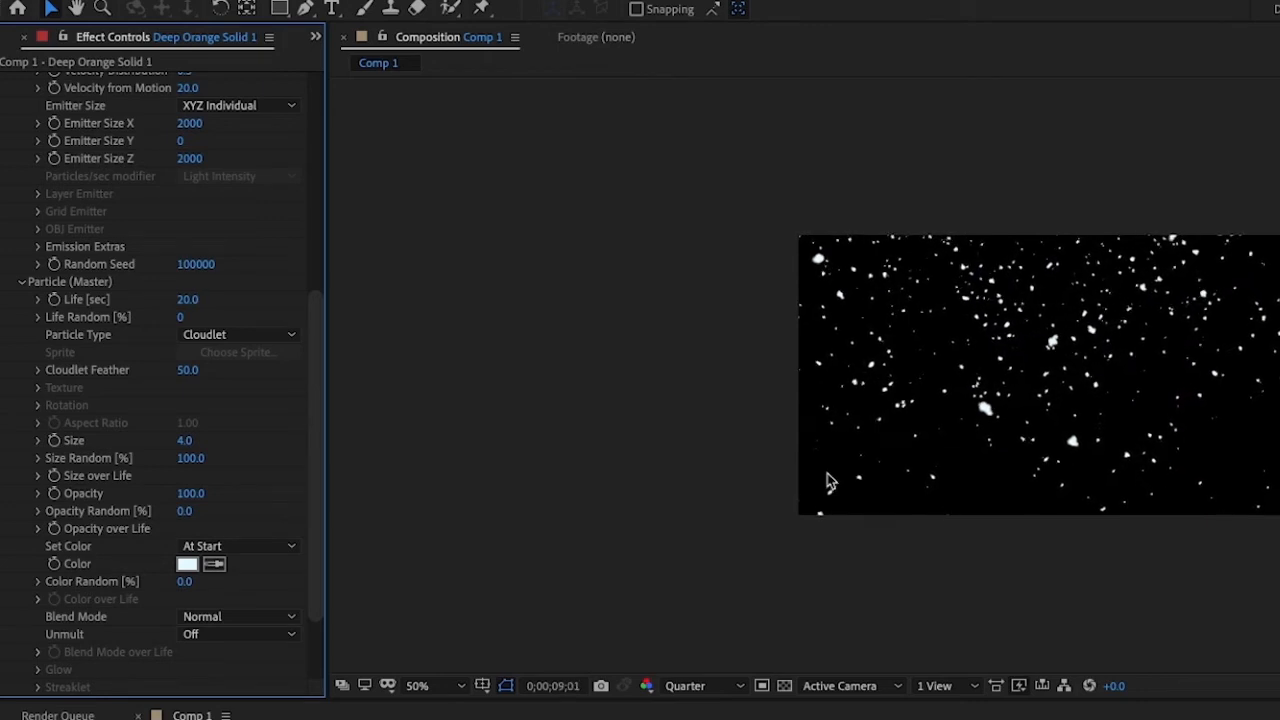
# - Set Gravity to 10 in the Physics (Master) settings and preview the animation
pyautogui.scroll(5, 24, 289)
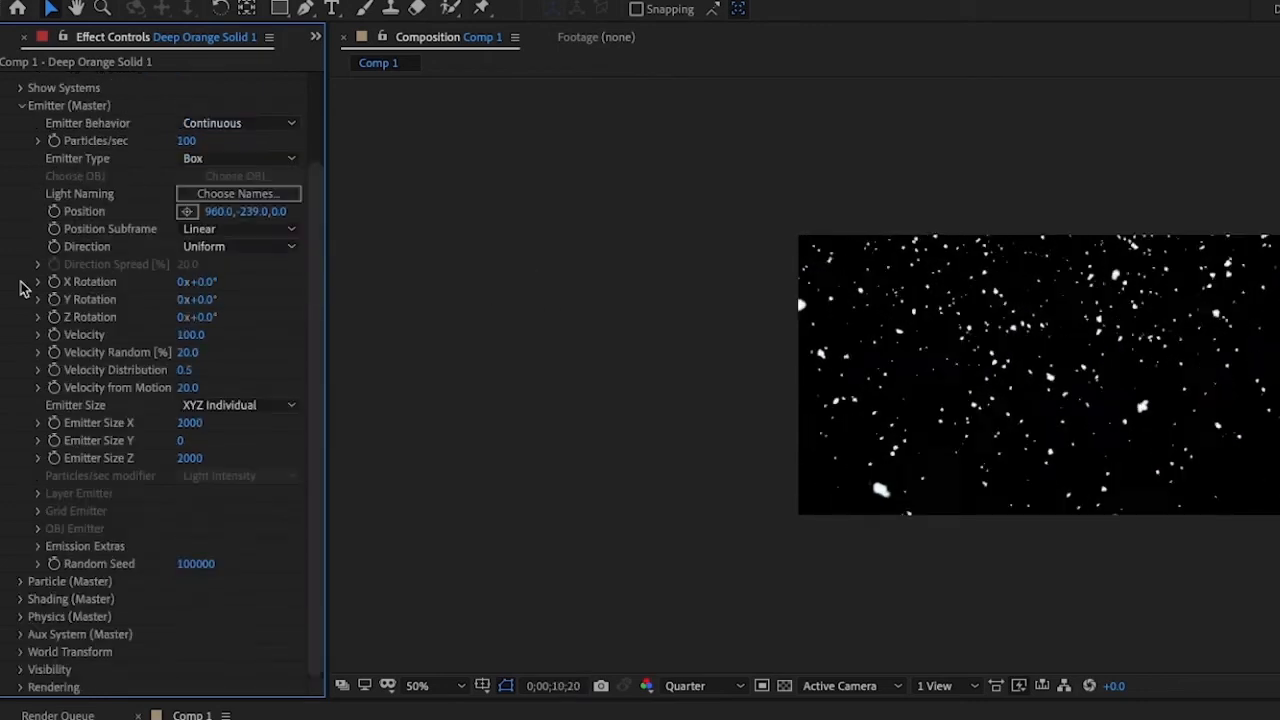
pyautogui.click(20, 616)
pyautogui.scroll(-3, 263, 540)
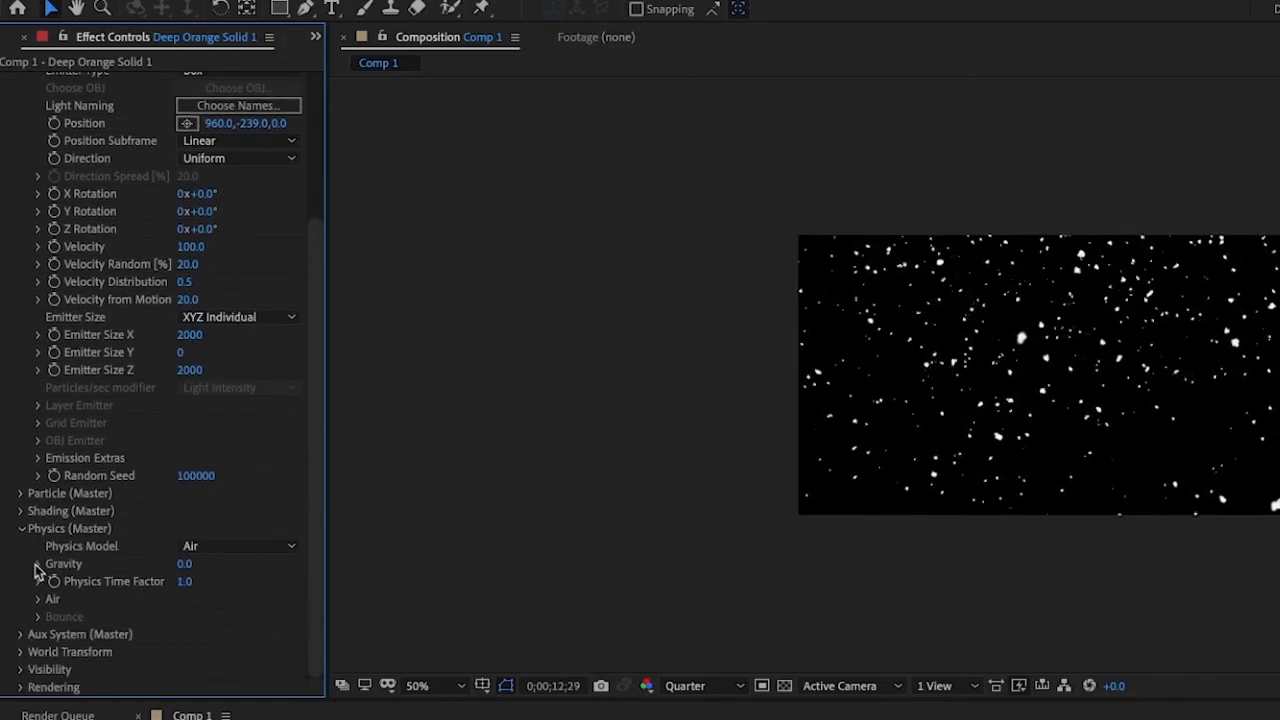
pyautogui.click(183, 565)
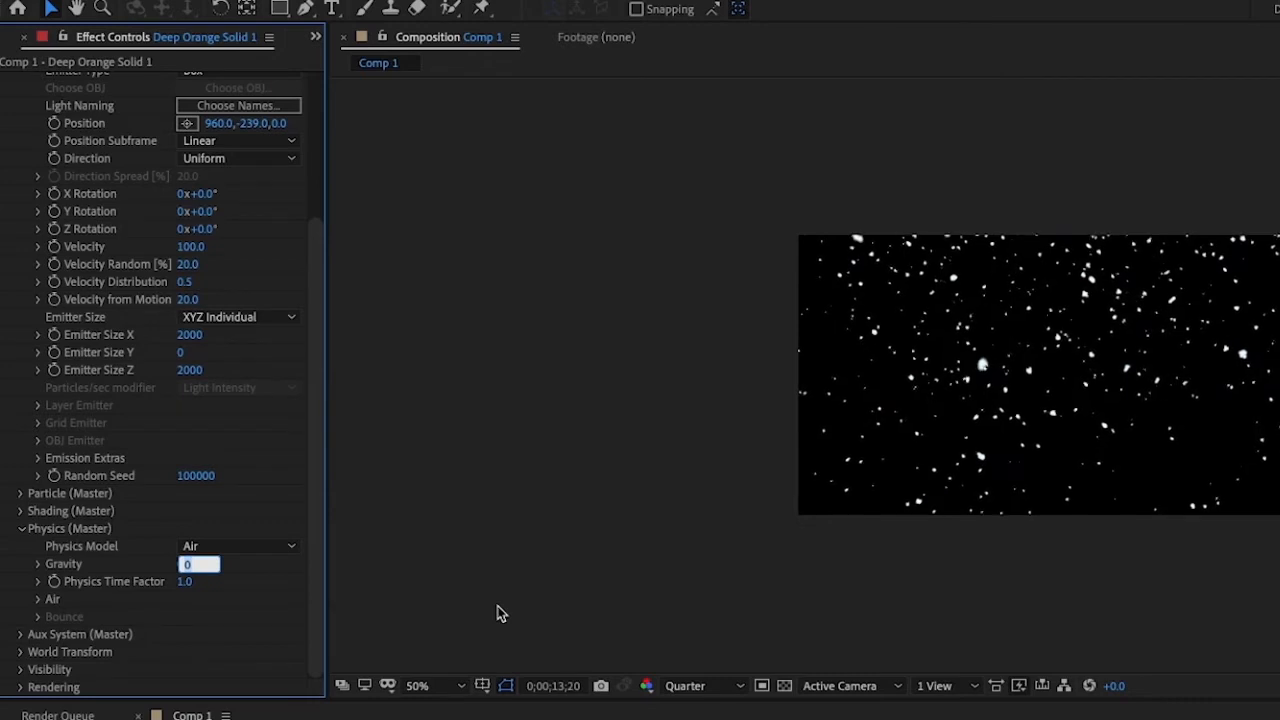
pyautogui.write('10')
pyautogui.press('Return')
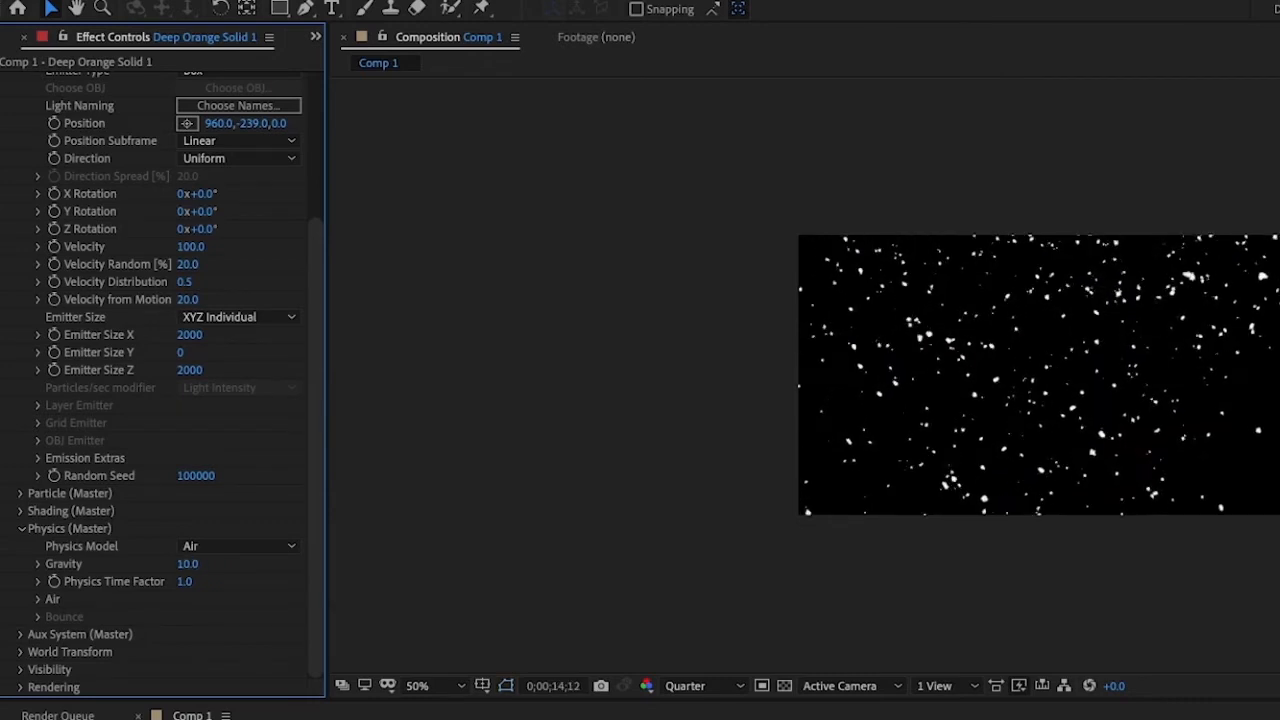
pyautogui.press('space')
pyautogui.press('space')
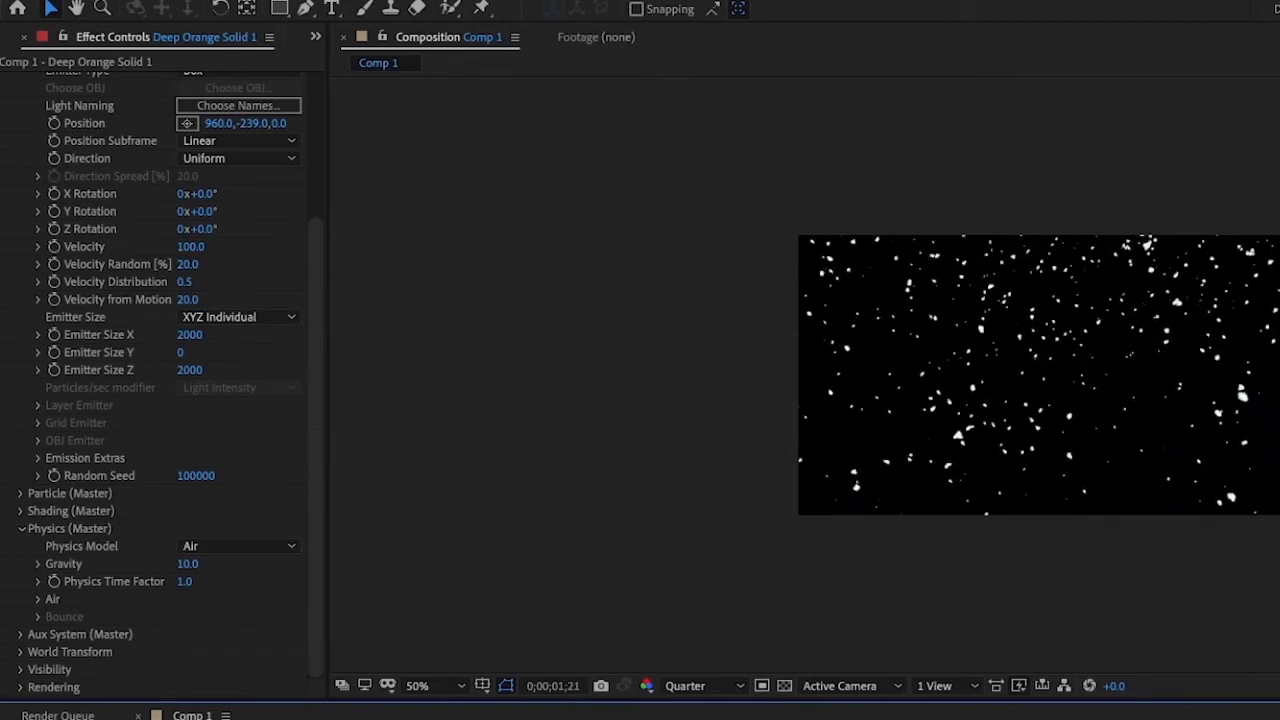
pyautogui.press('space')
# - Set the emitter's Particles/sec to 50
pyautogui.scroll(4, 234, 457)
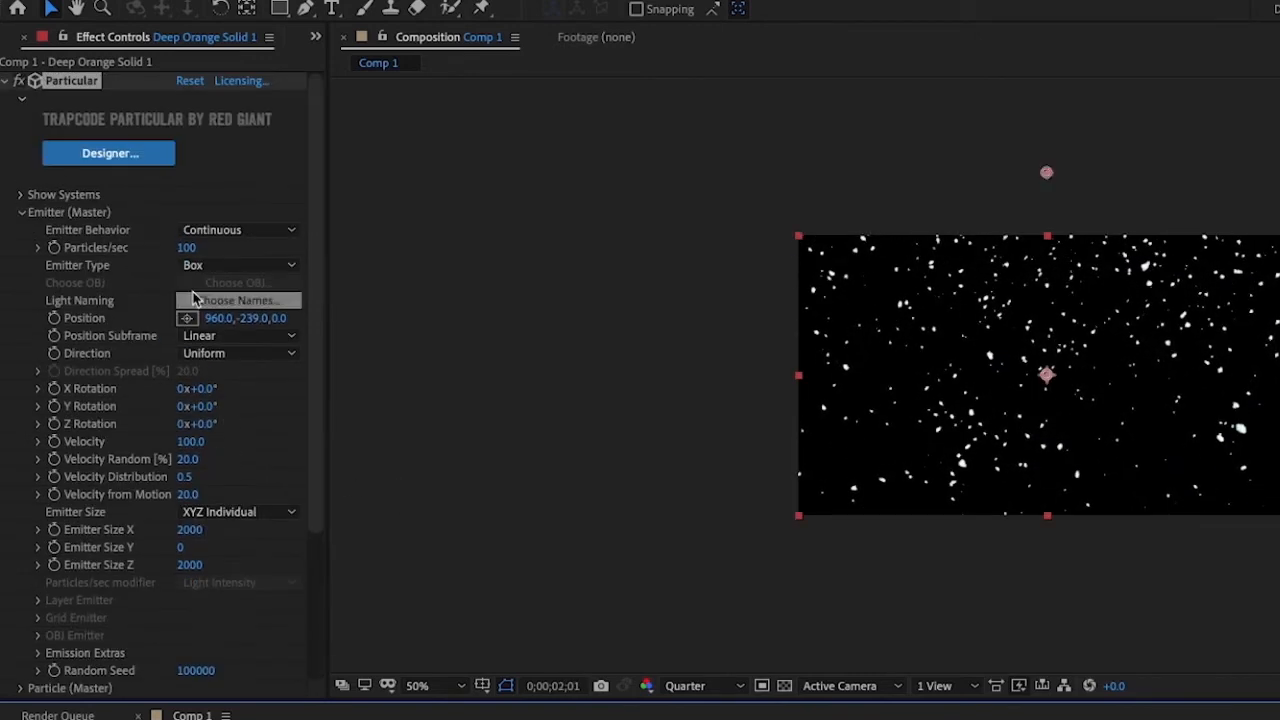
pyautogui.click(186, 247)
pyautogui.write('50')
pyautogui.press('Return')
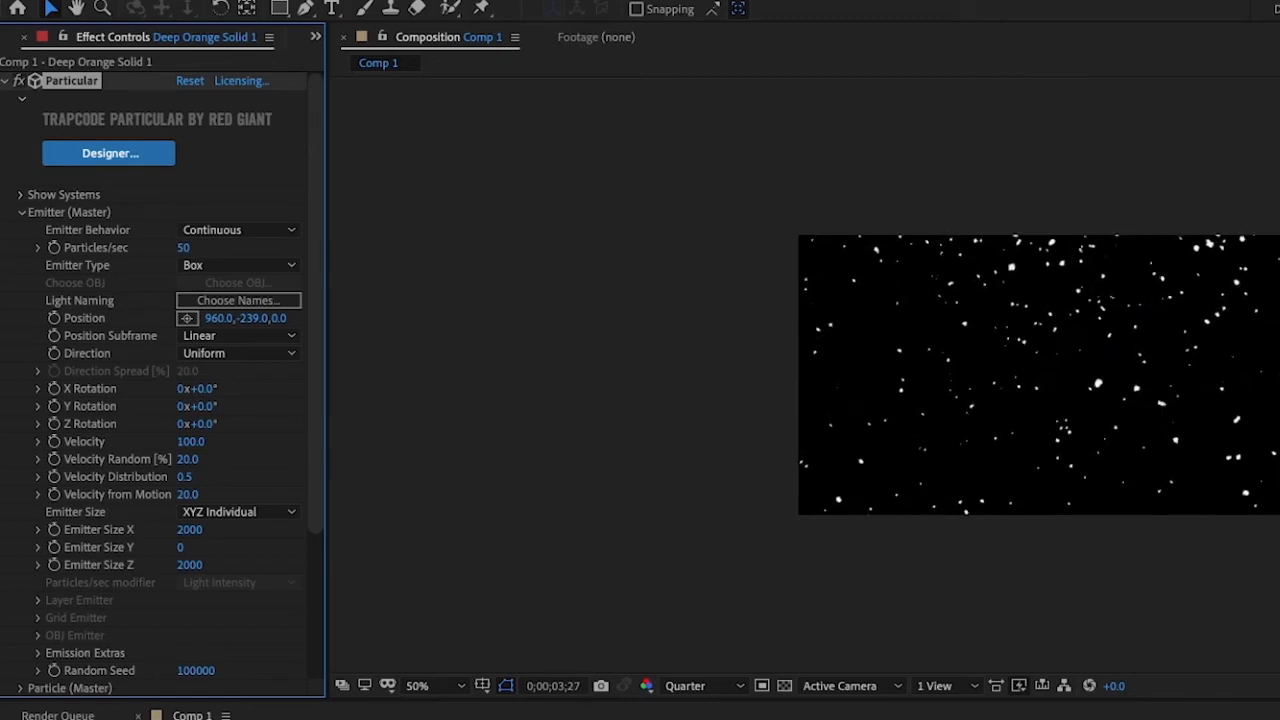
# - Set the emitter's Velocity Distribution and Velocity Random both to 0
pyautogui.click(184, 477)
pyautogui.write('0')
pyautogui.click(210, 474)
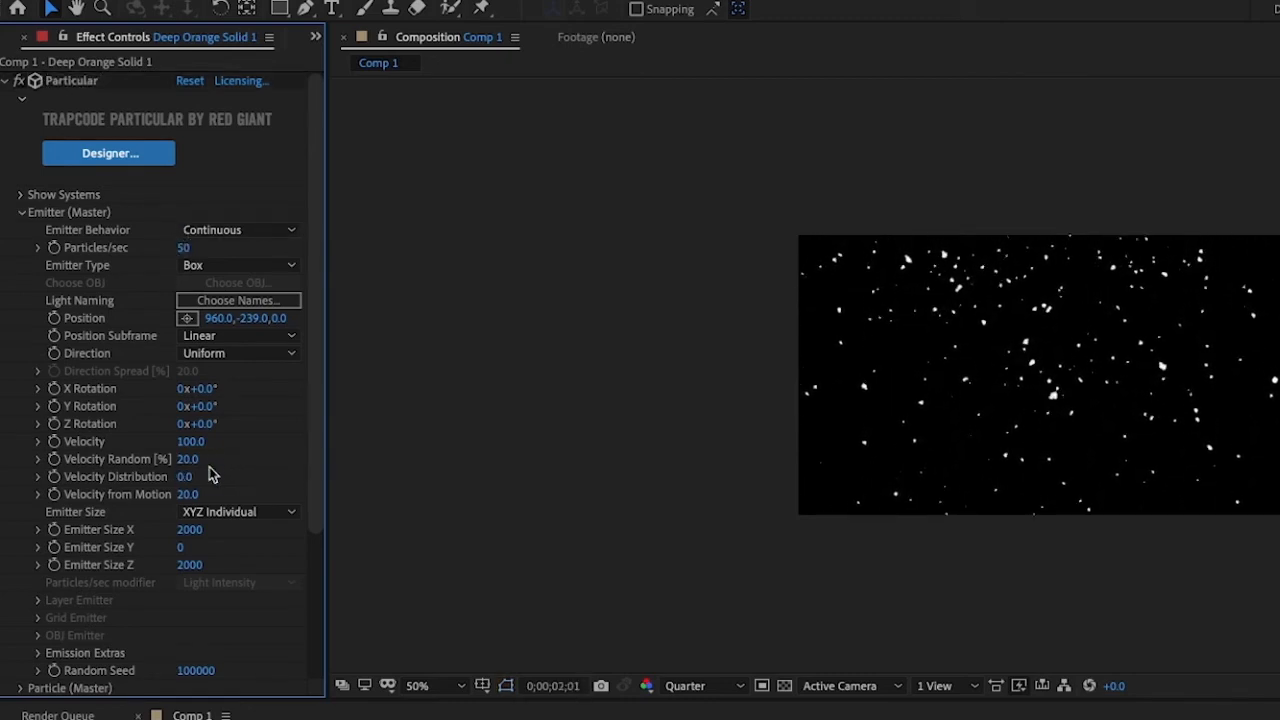
pyautogui.click(187, 460)
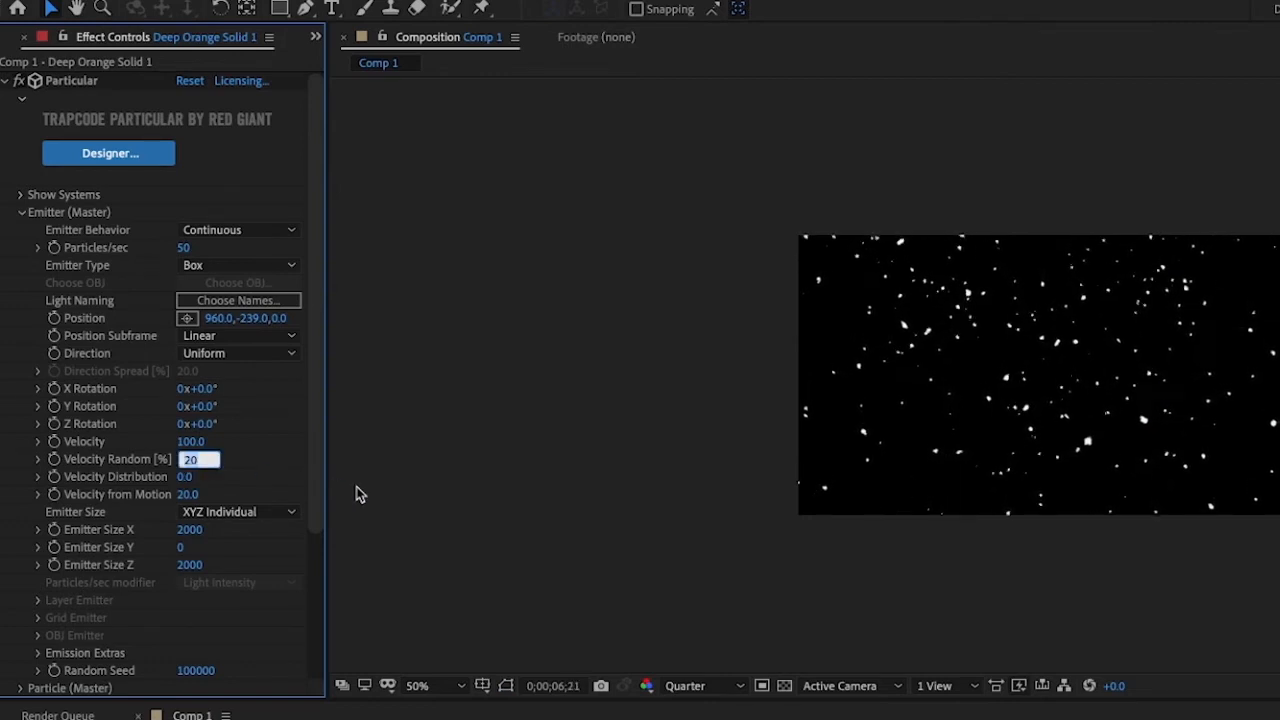
pyautogui.write('0')
pyautogui.press('Return')
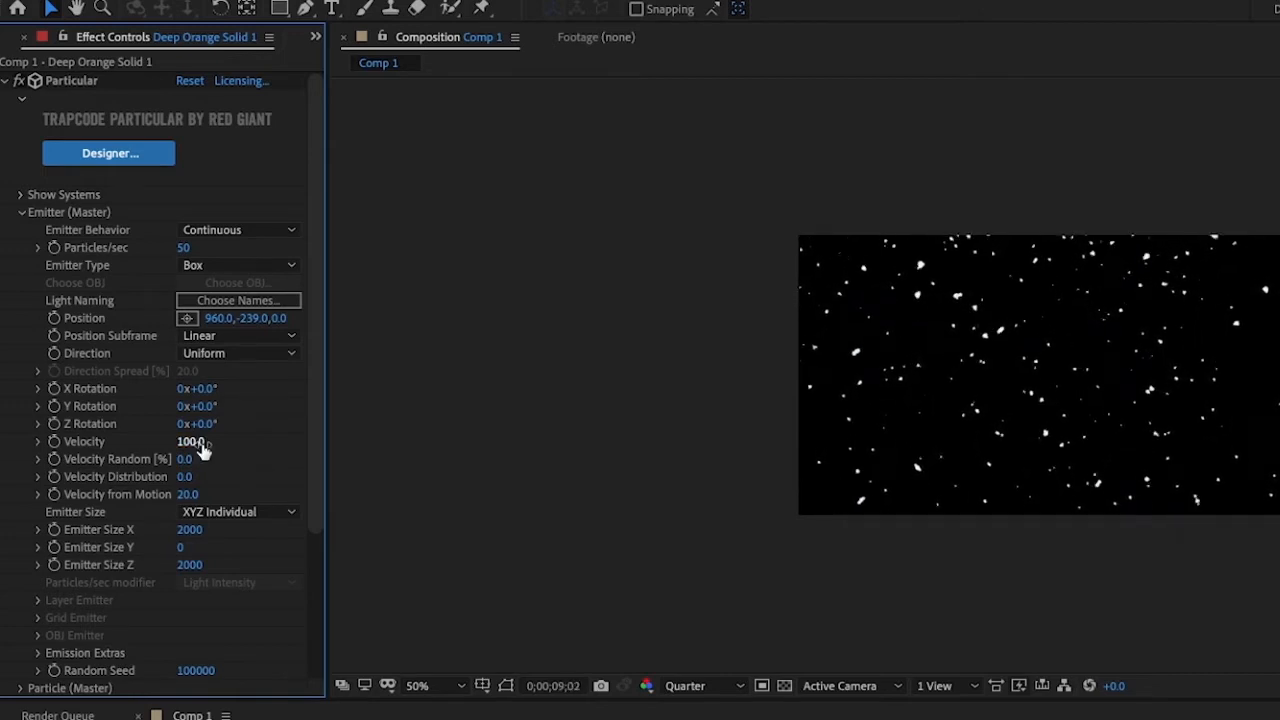
# - Try an emitter Velocity of 500
pyautogui.moveTo(195, 452); pyautogui.dragTo(222, 450)
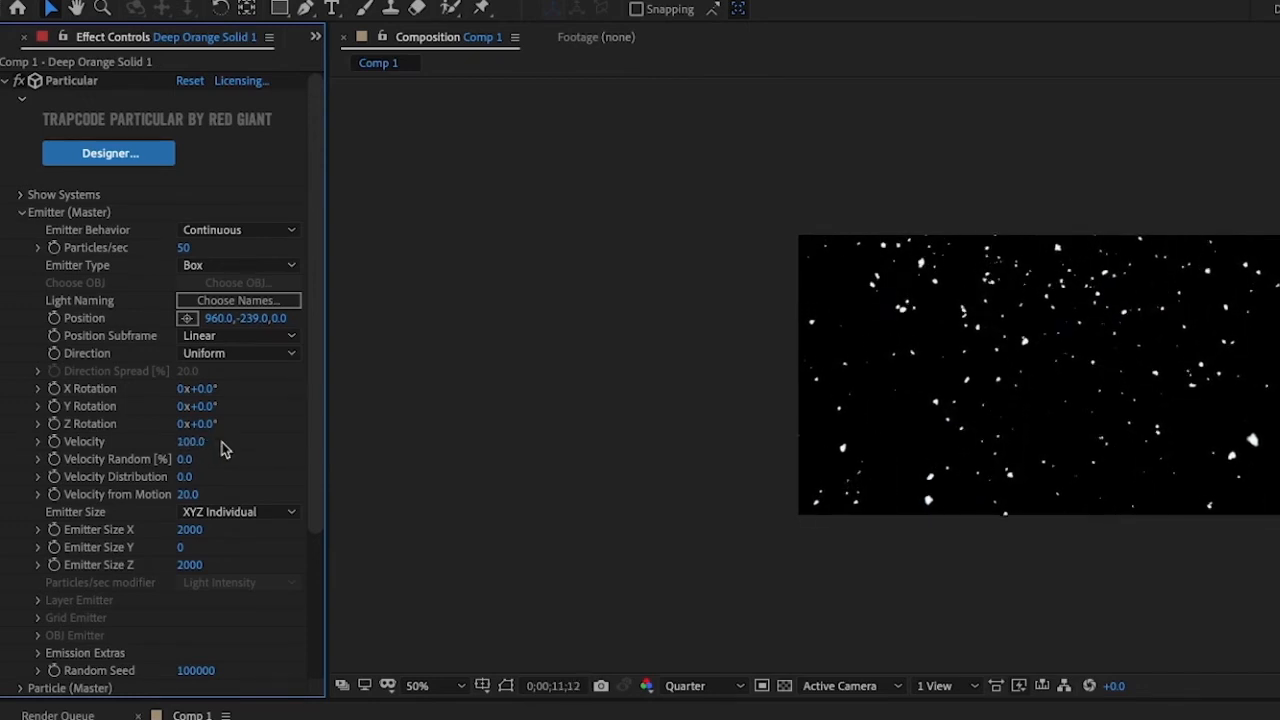
pyautogui.click(196, 443)
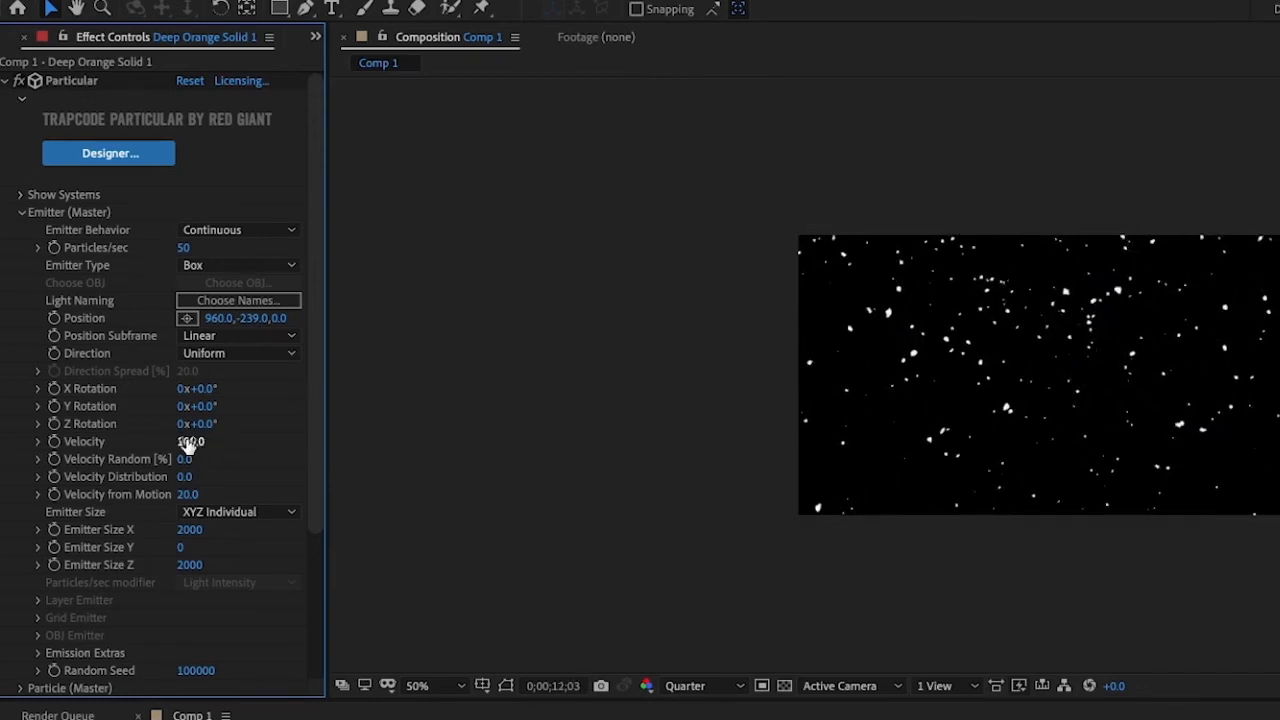
pyautogui.write('500')
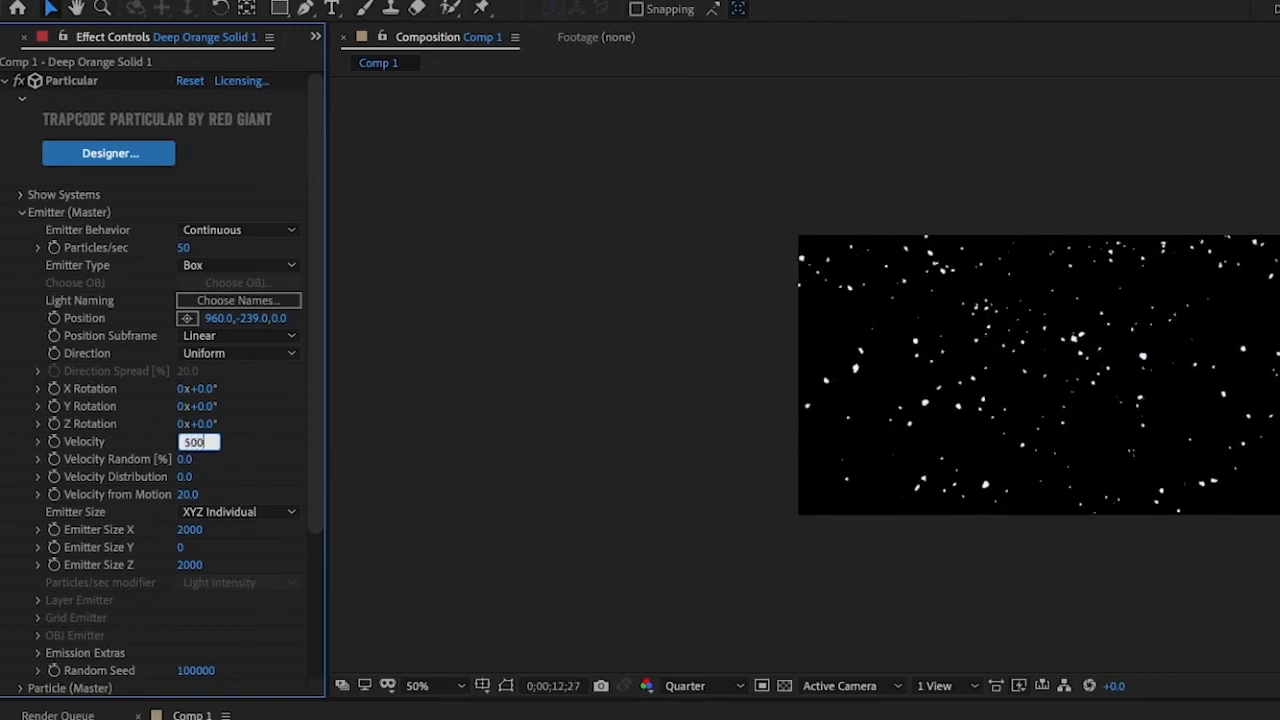
pyautogui.press('Return')
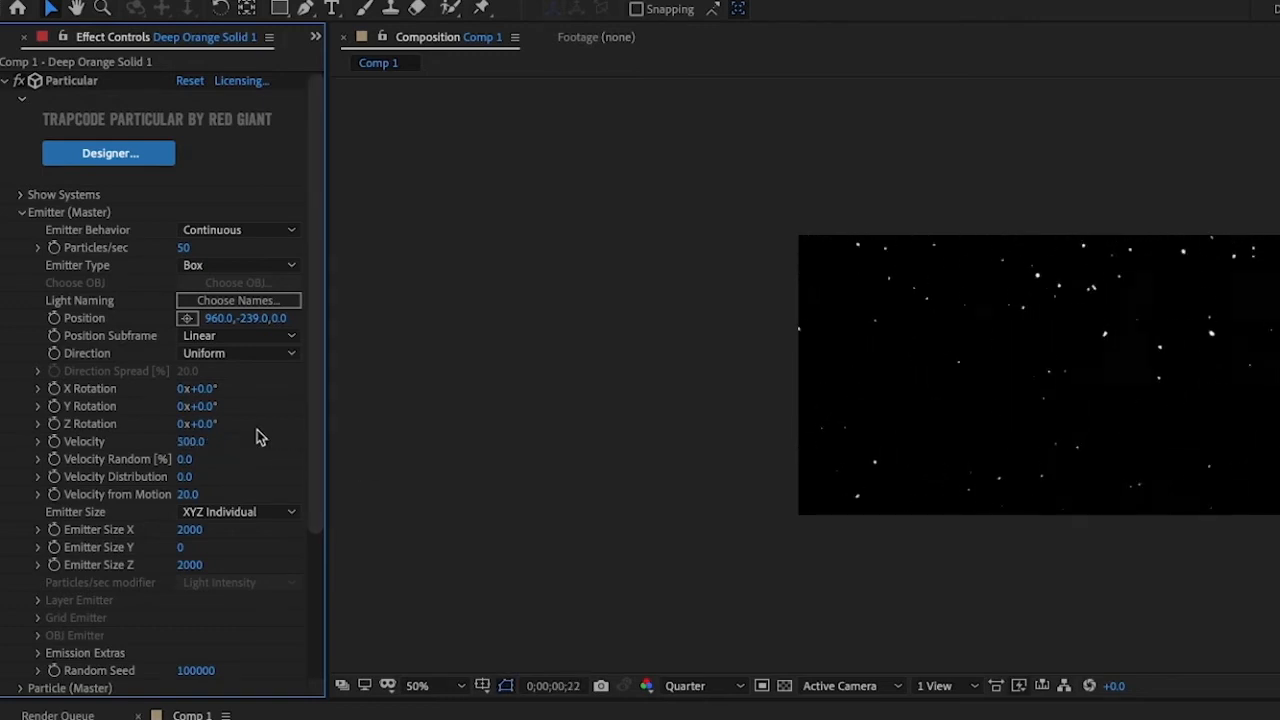
# - Set the emitter's Velocity to 200
pyautogui.click(192, 441)
pyautogui.write('200')
pyautogui.press('Return')
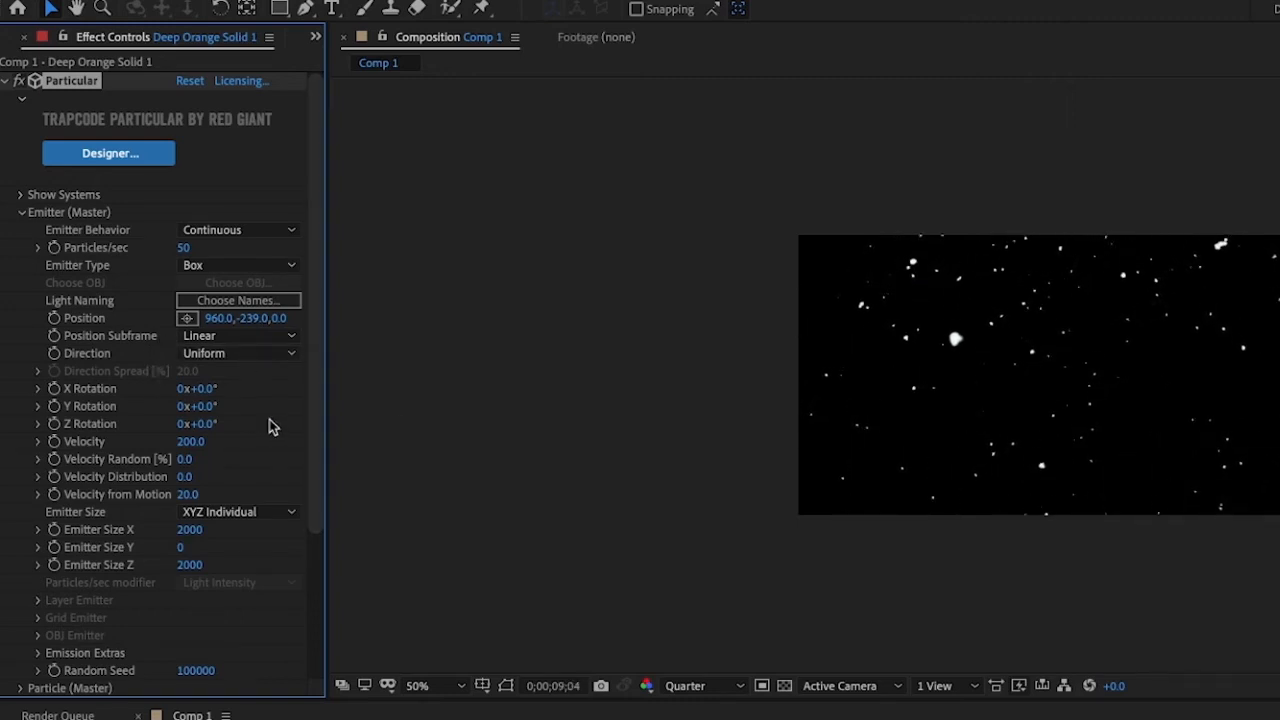
# - Set the emitter's Position Subframe to 10x Smooth and its Direction to Bi-Directional, checking the result in playback
pyautogui.click(249, 336)
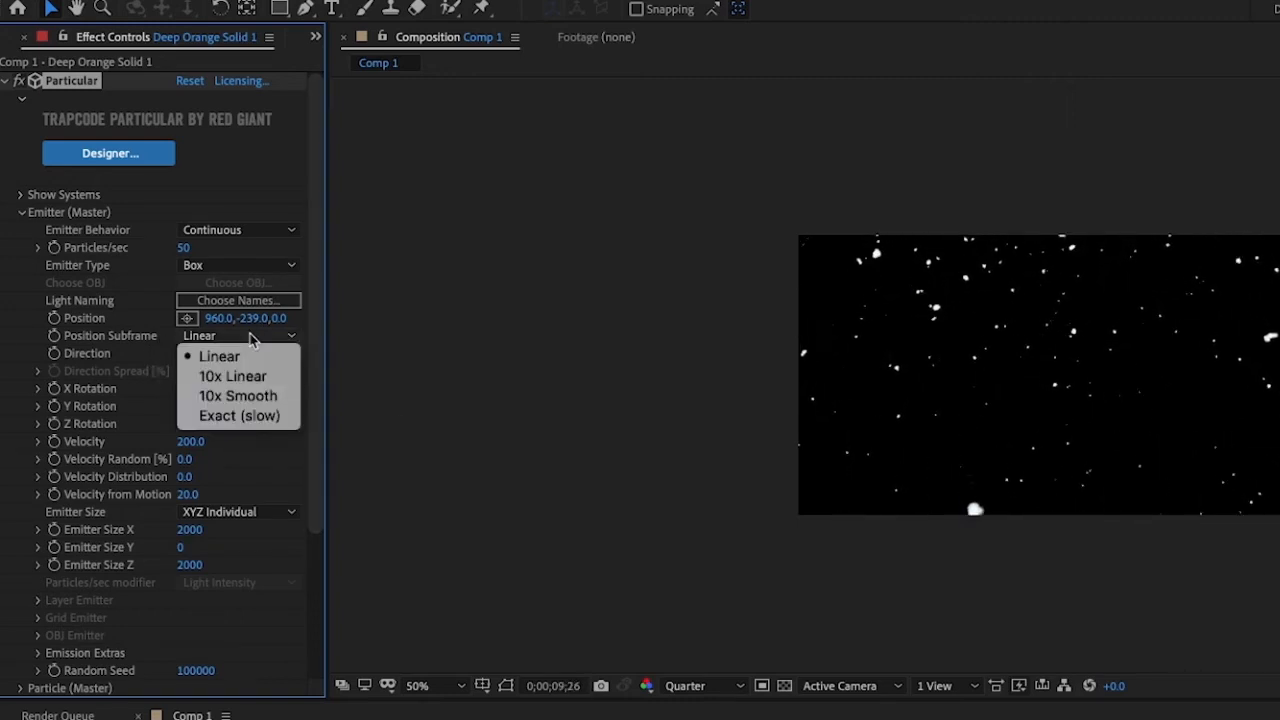
pyautogui.click(246, 401)
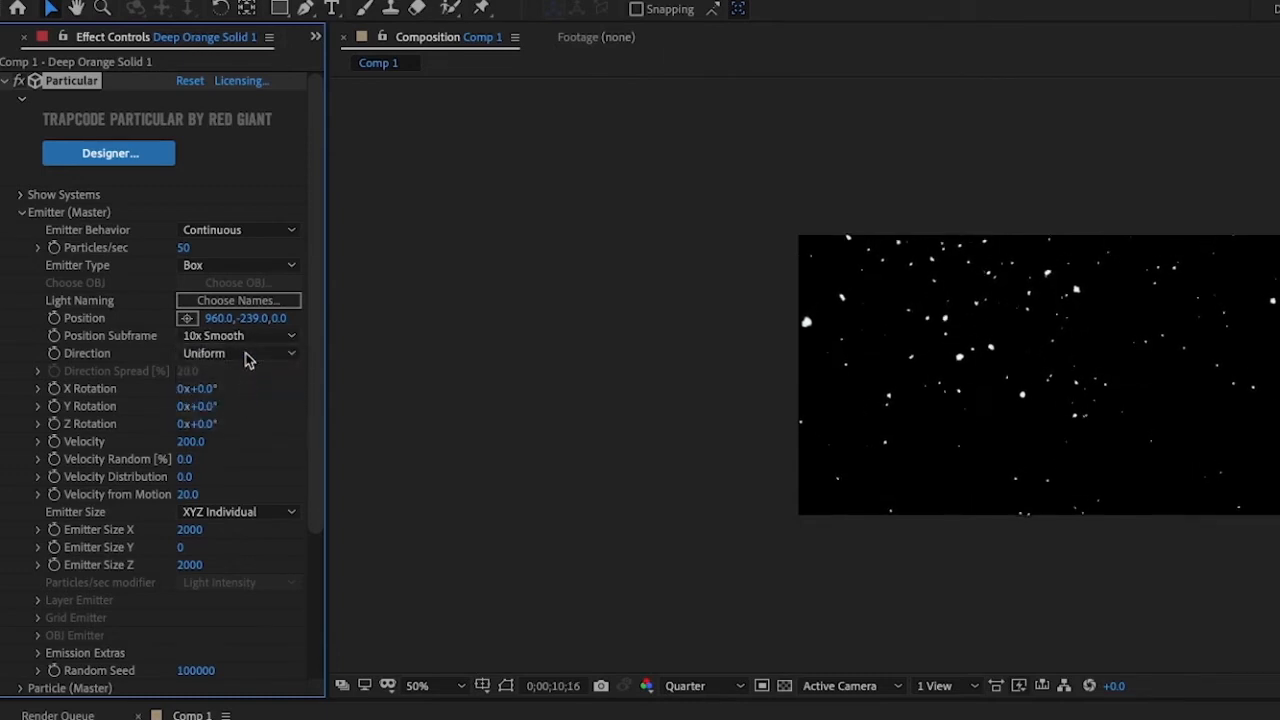
pyautogui.click(251, 355)
pyautogui.click(256, 420)
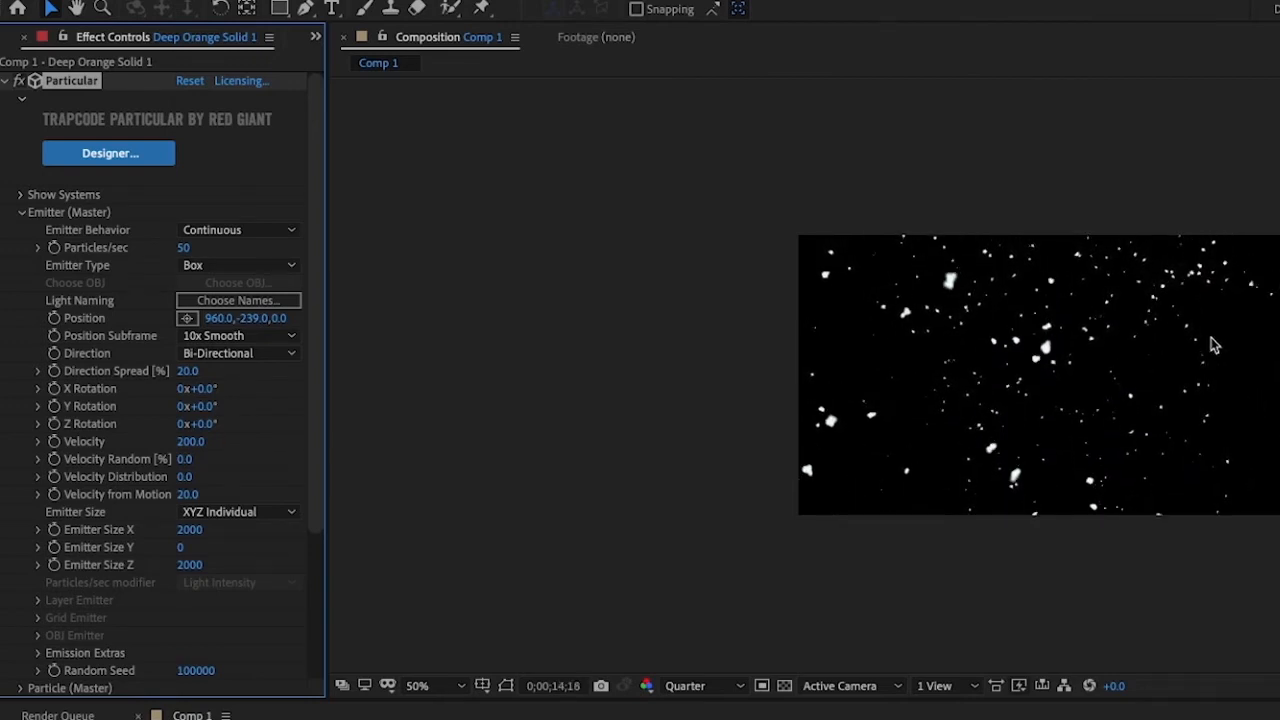
pyautogui.click(852, 426)
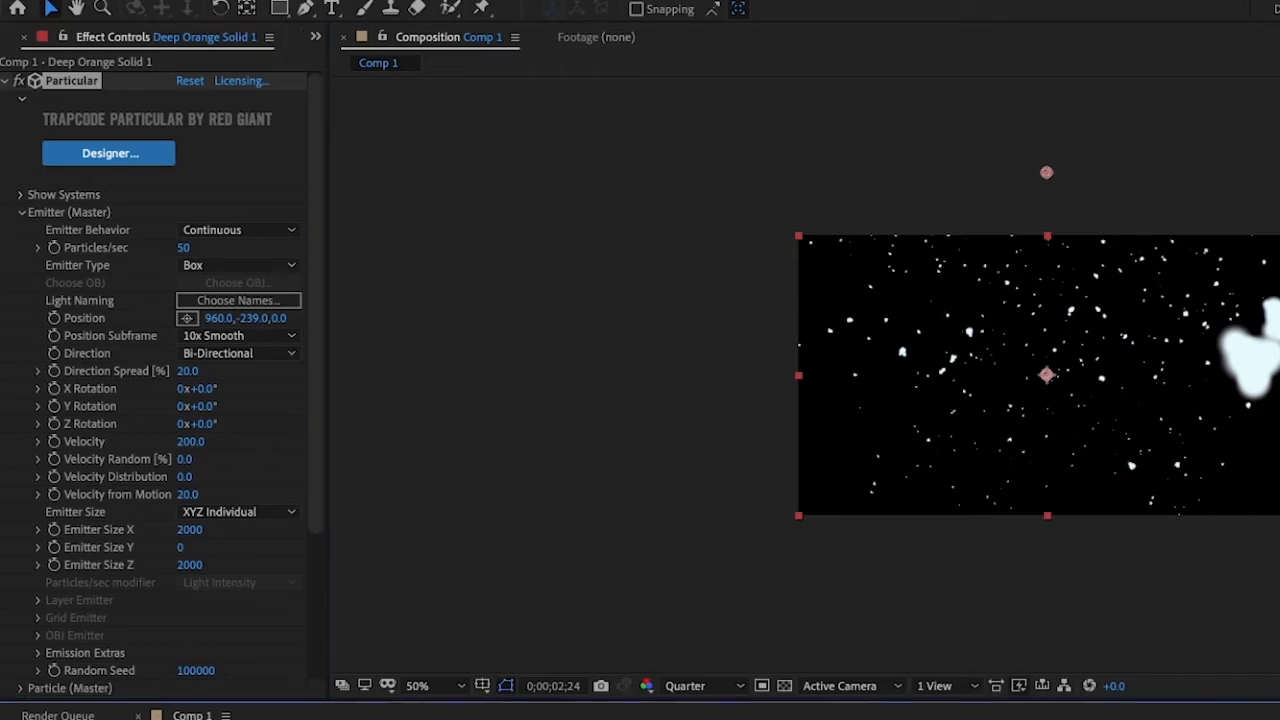
pyautogui.press('space')
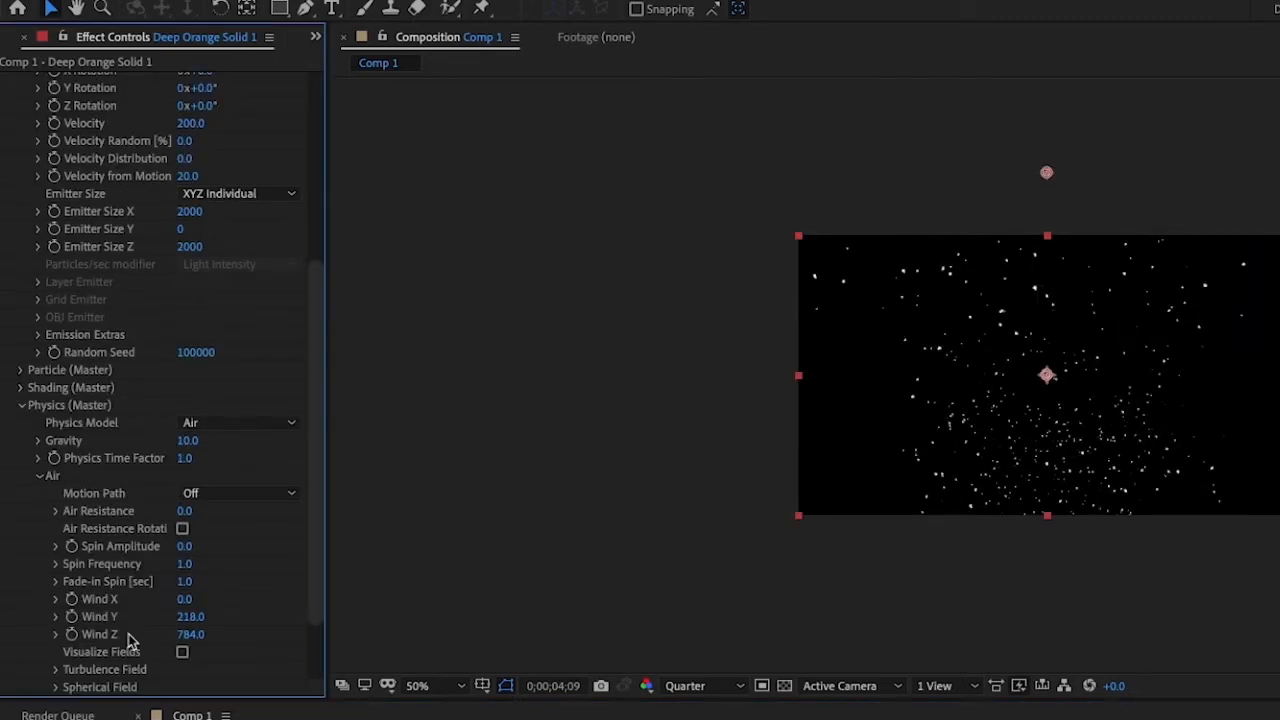
# - Set Wind Z and Wind Y to 0 in the Air physics settings
pyautogui.click(189, 635)
pyautogui.press('BackSpace')
pyautogui.write('0')
pyautogui.click(293, 533)
pyautogui.click(189, 616)
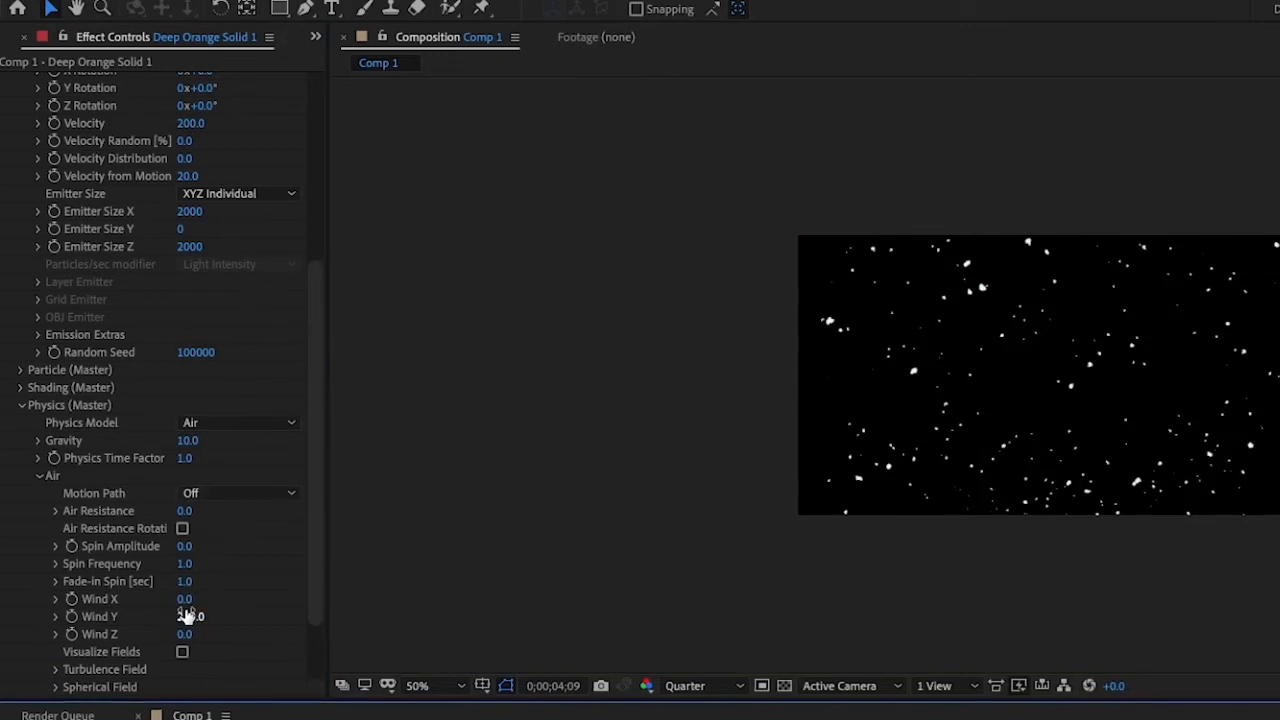
pyautogui.write('0')
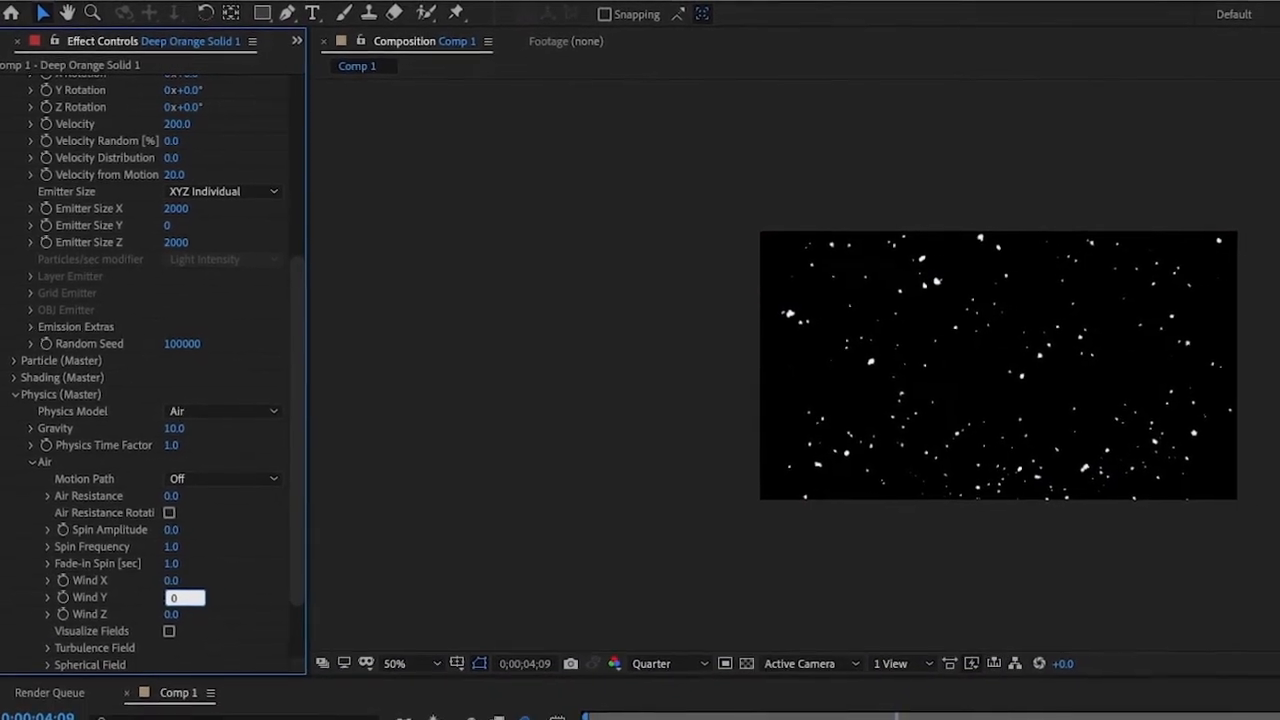
pyautogui.press('Return')
# - Add the Screen Shot 2020-12-18 image to Comp 1 beneath the Deep Orange Solid 1 layer
pyautogui.click(28, 51)
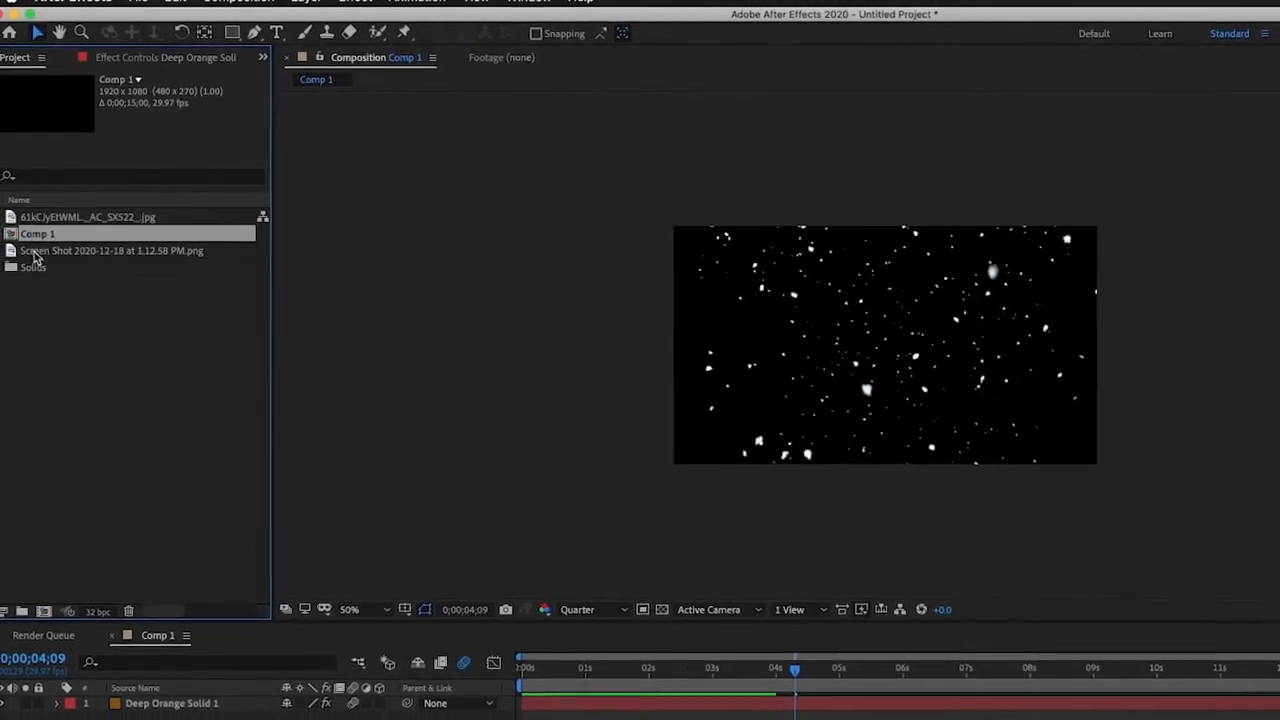
pyautogui.click(18, 252)
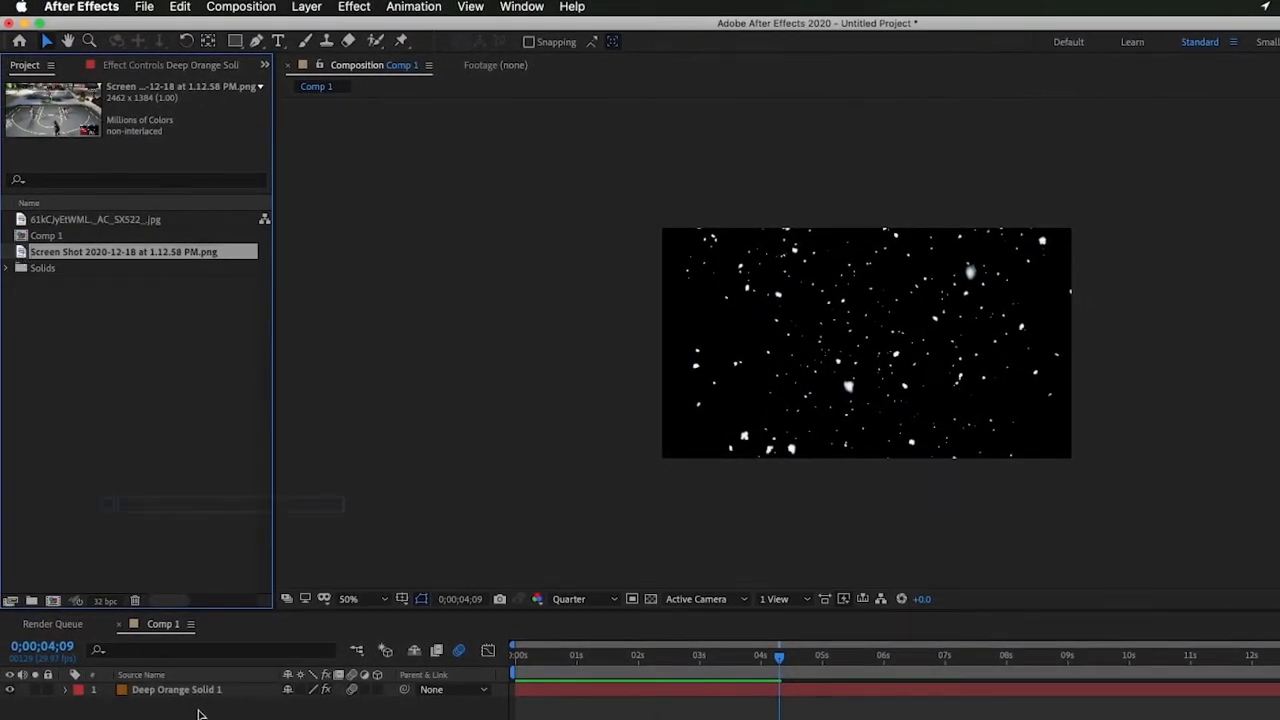
pyautogui.moveTo(28, 255); pyautogui.dragTo(200, 710)
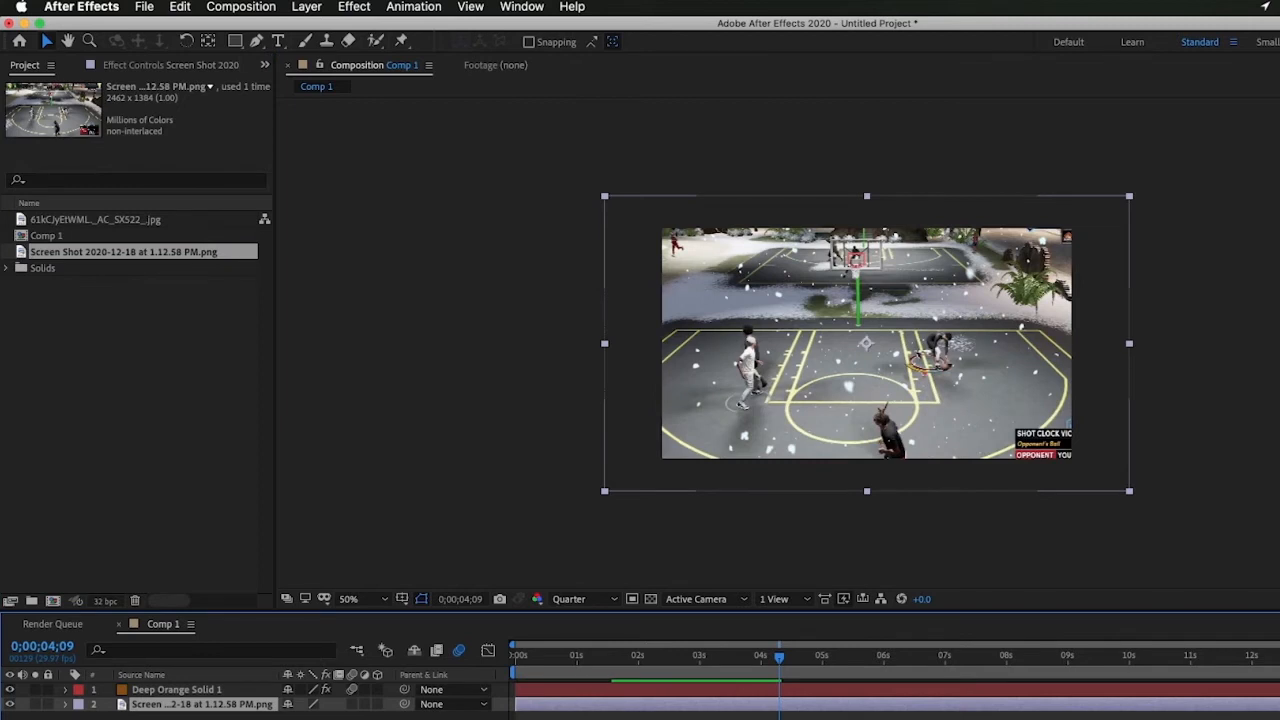
# - Scale the screenshot layer to 79% so it fits the frame, and move the playhead to about 0;00;02;25
pyautogui.press('s')
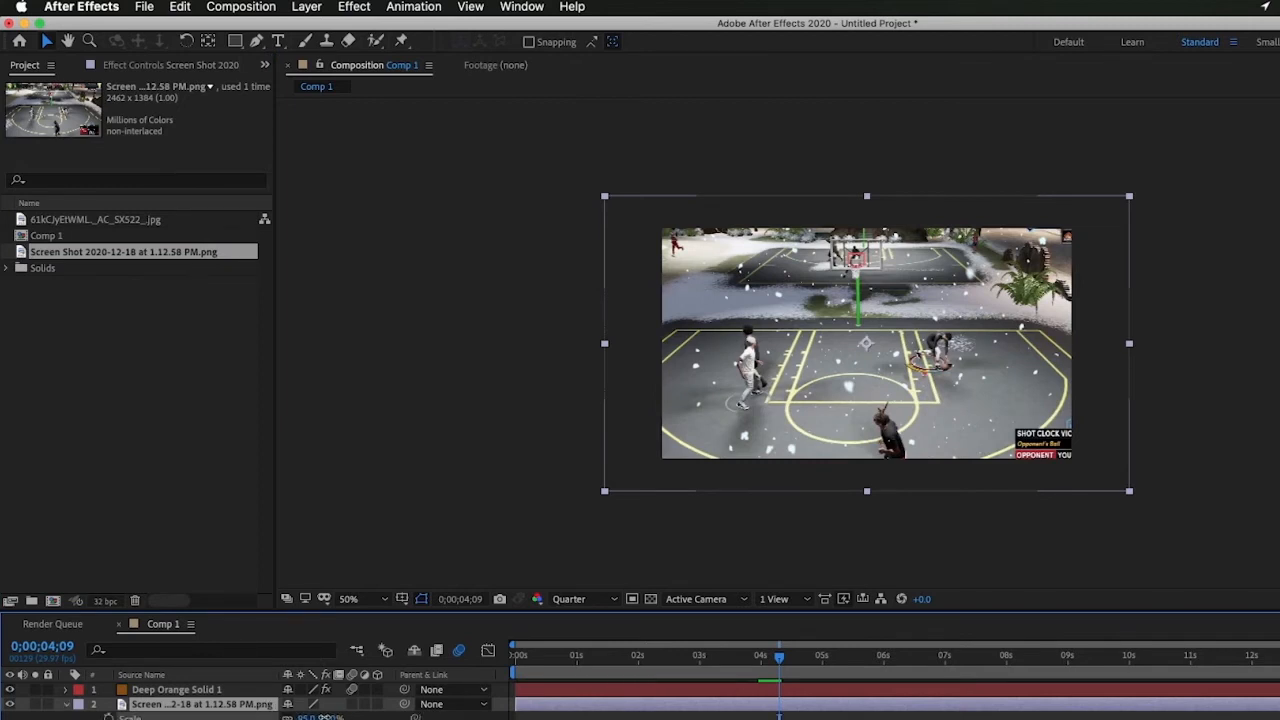
pyautogui.moveTo(327, 717); pyautogui.dragTo(315, 717)
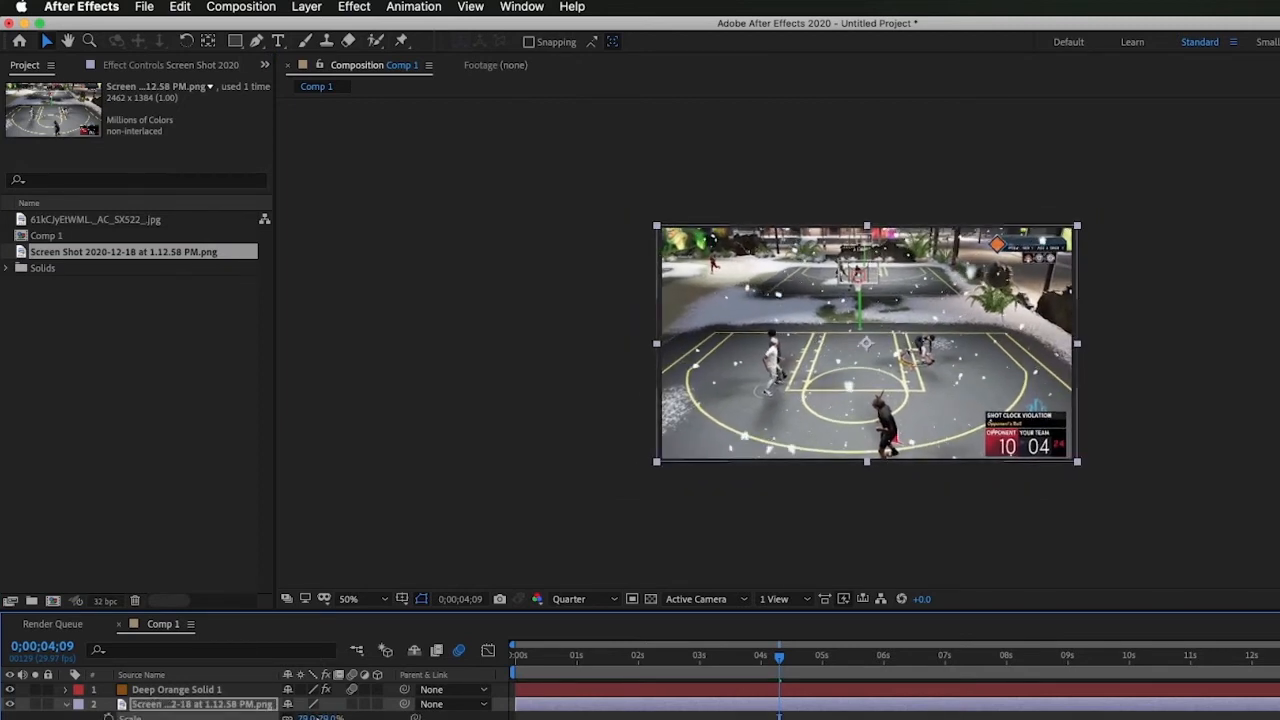
pyautogui.moveTo(315, 717); pyautogui.dragTo(312, 717)
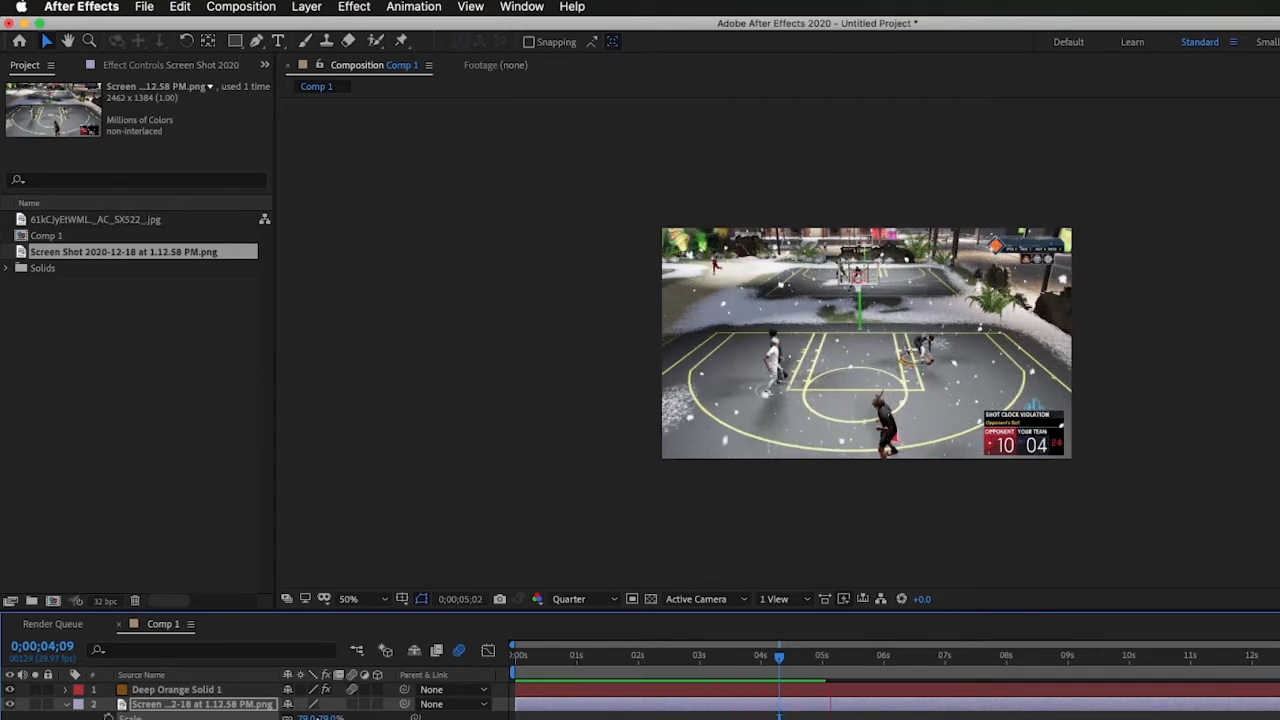
pyautogui.click(689, 657)
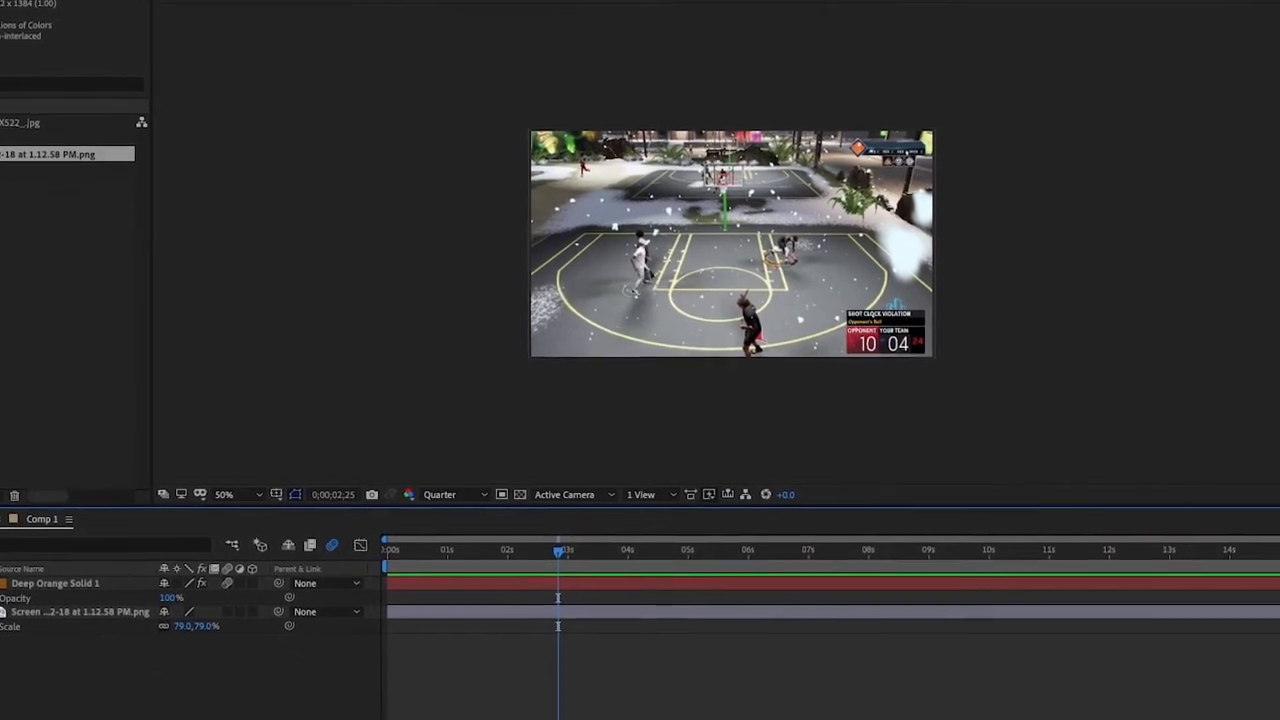
# - Play back the snow overlay across the loop point near the composition's end, and park the playhead at 0;00;07;21
pyautogui.click(1254, 572)
pyautogui.press('space')
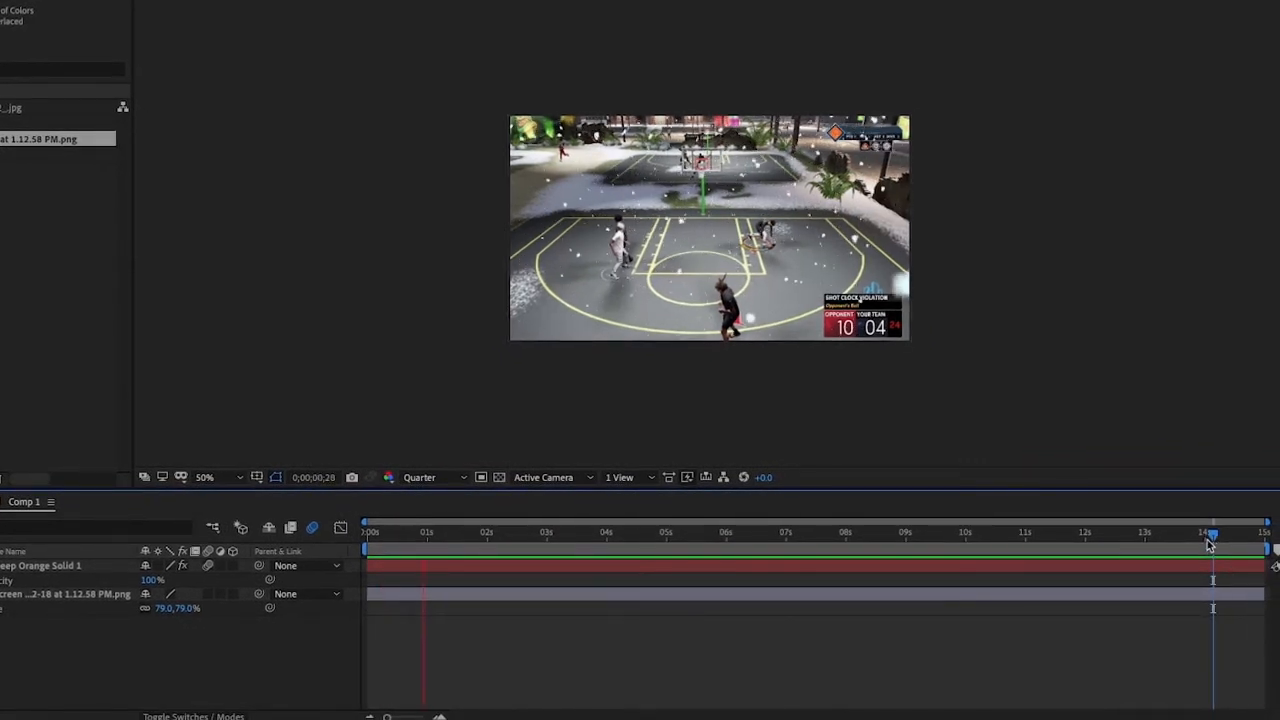
pyautogui.click(1225, 536)
pyautogui.press('space')
pyautogui.moveTo(427, 532); pyautogui.dragTo(828, 533)
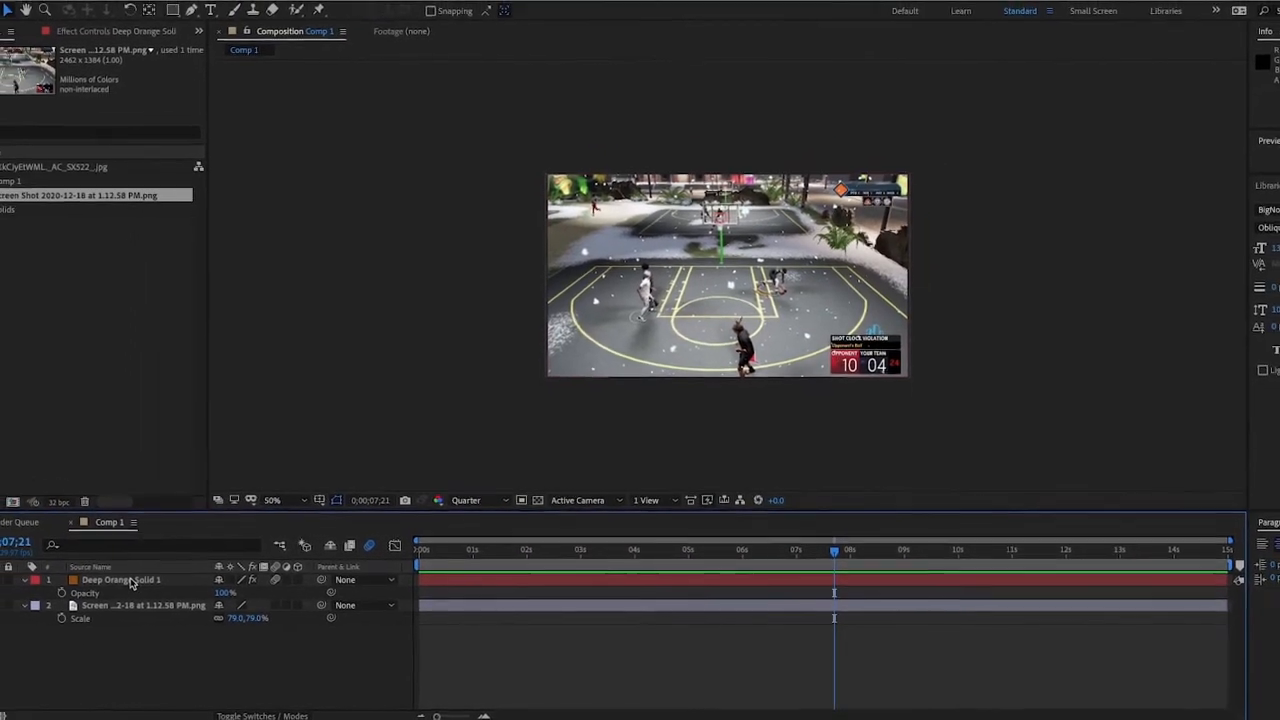
# - Duplicate the Deep Orange Solid 1 layer twice
pyautogui.click(153, 585)
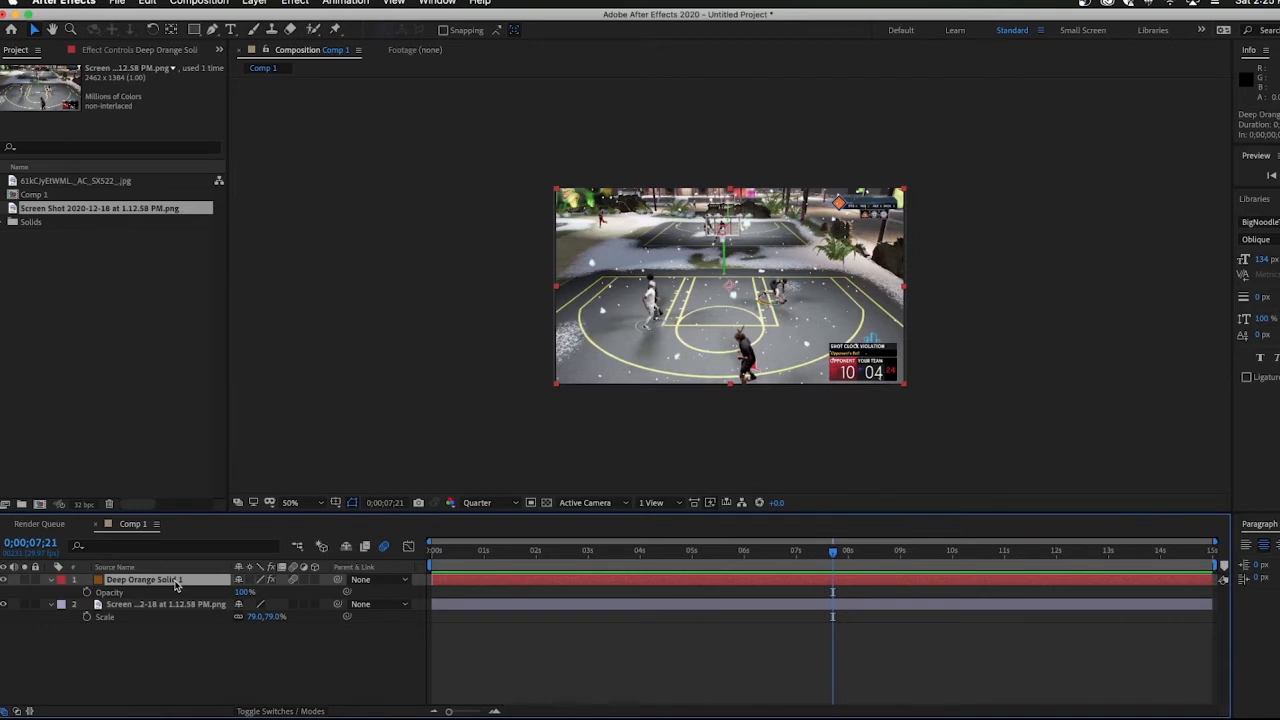
pyautogui.press('super+d')
pyautogui.press('super+d')
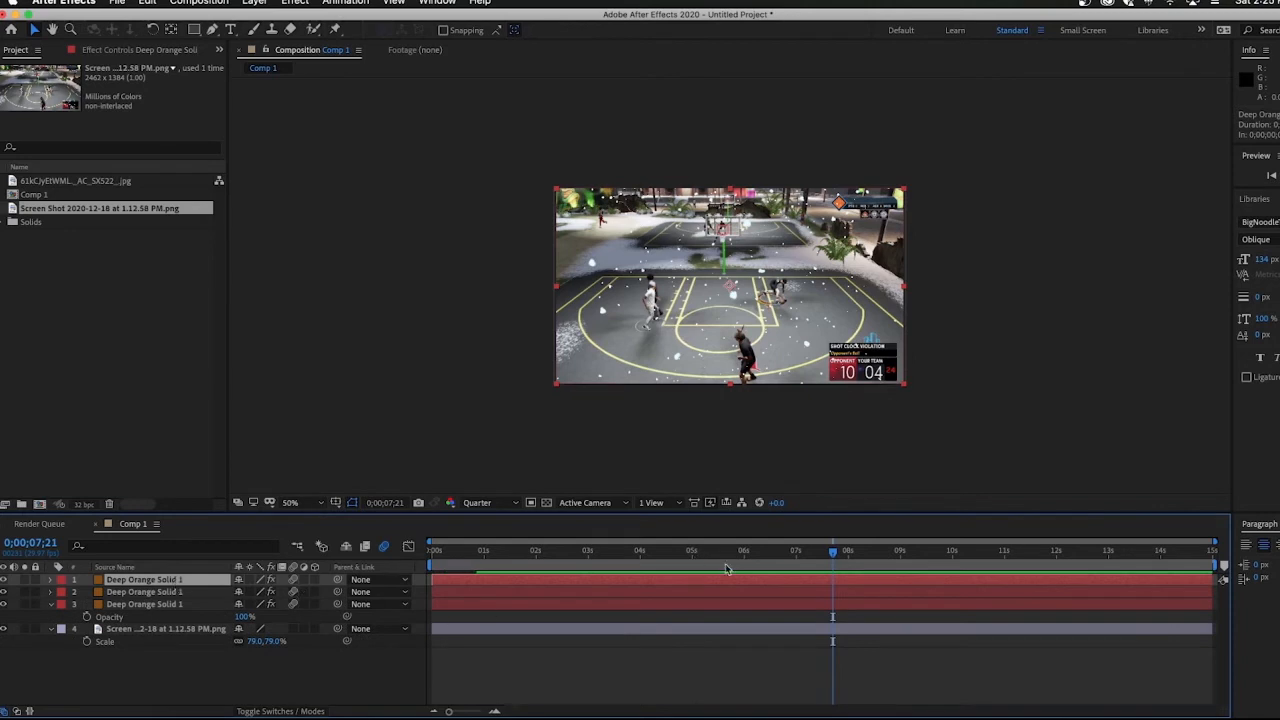
# - Trim the lowest Deep Orange Solid 1 layer to its first half and slide it to start at 0;00;07;15
pyautogui.click(821, 556)
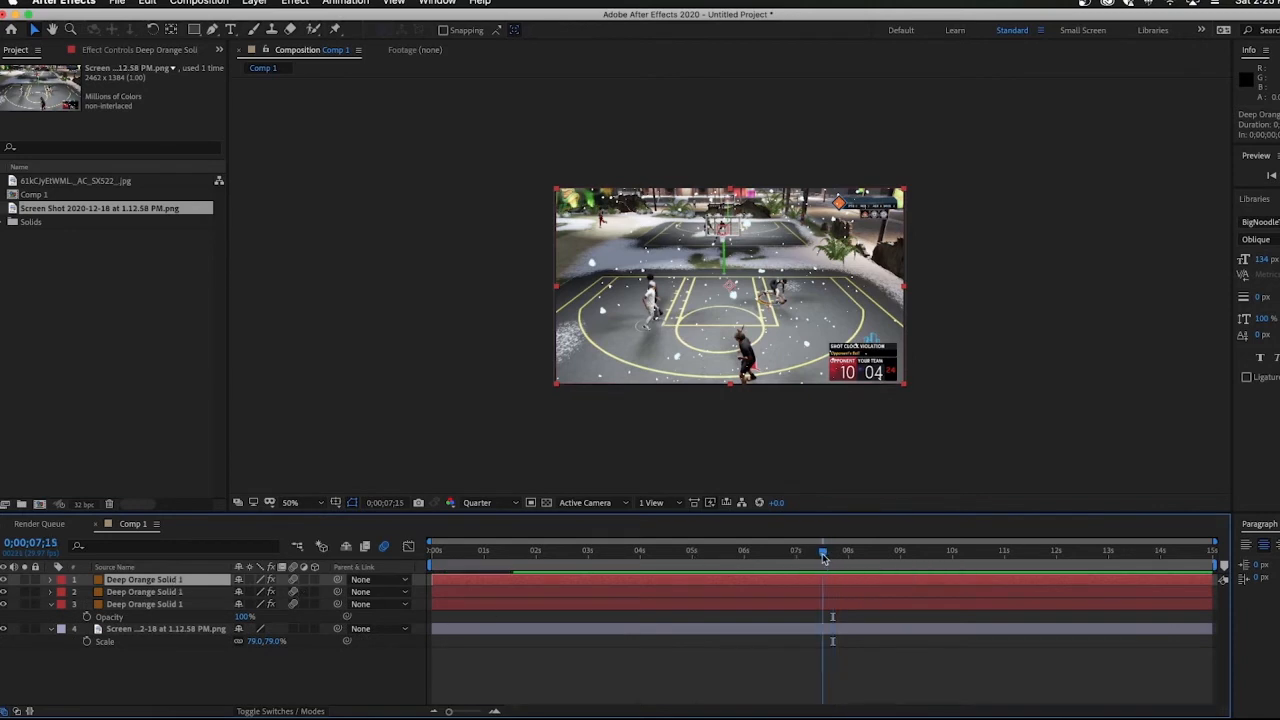
pyautogui.moveTo(821, 556); pyautogui.dragTo(824, 558)
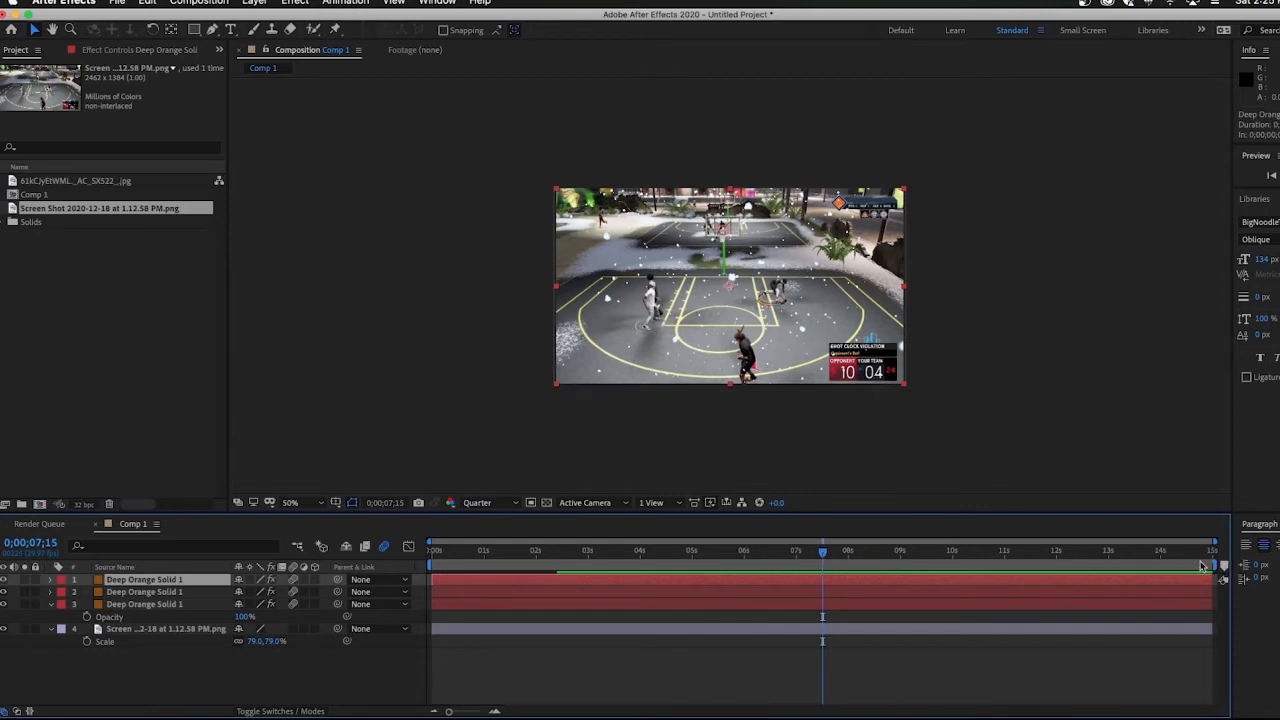
pyautogui.click(807, 608)
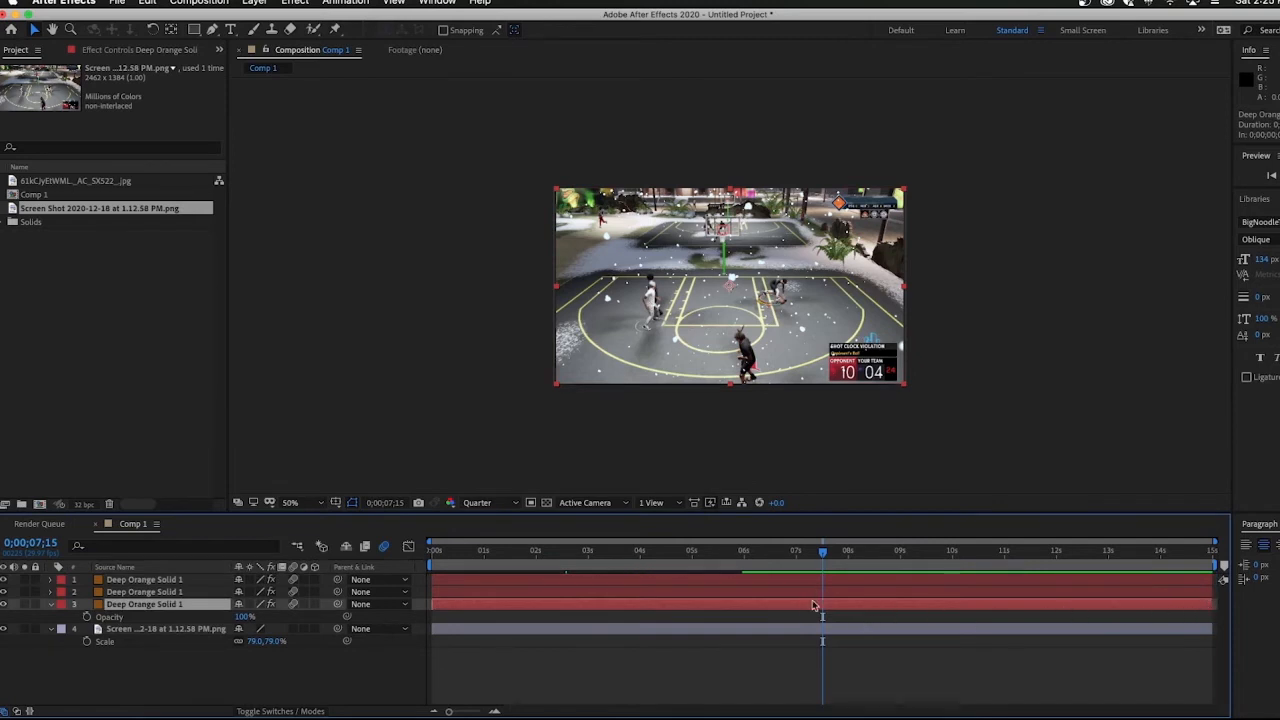
pyautogui.moveTo(825, 557)
pyautogui.mouseDown()
pyautogui.moveTo(849, 556)
pyautogui.moveTo(822, 558)
pyautogui.mouseUp()
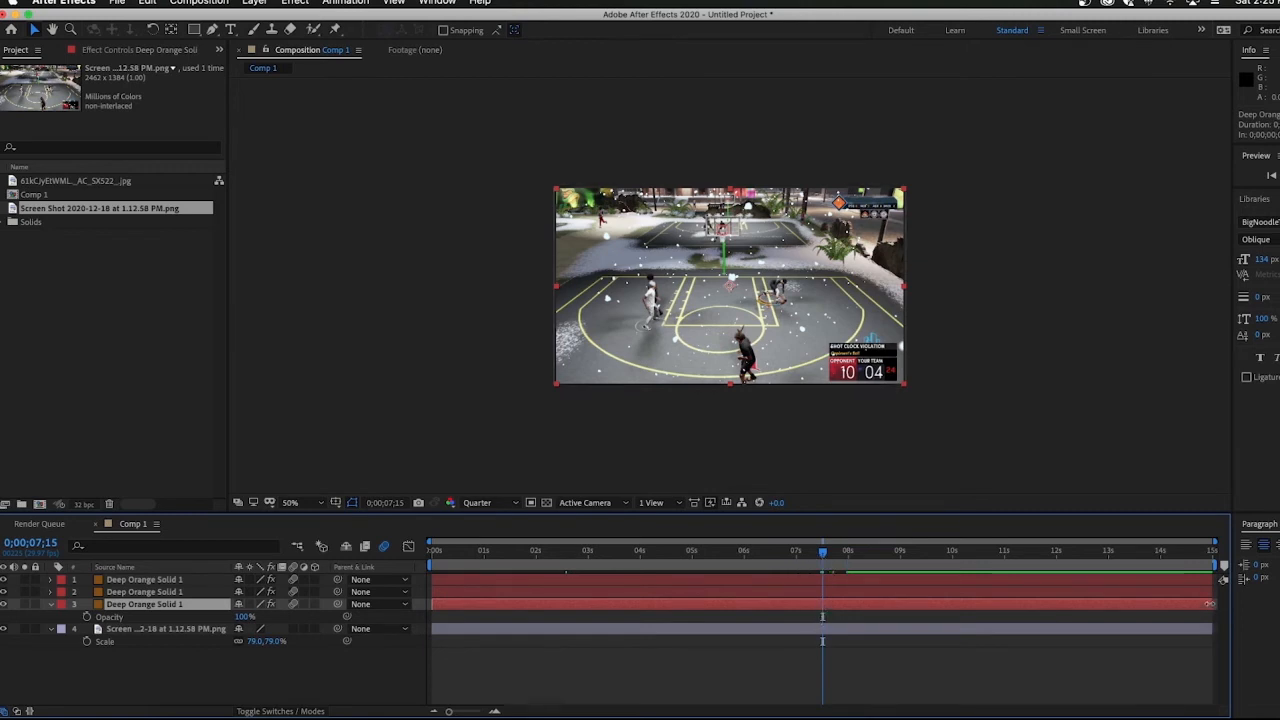
pyautogui.moveTo(1140, 601); pyautogui.dragTo(1160, 631)
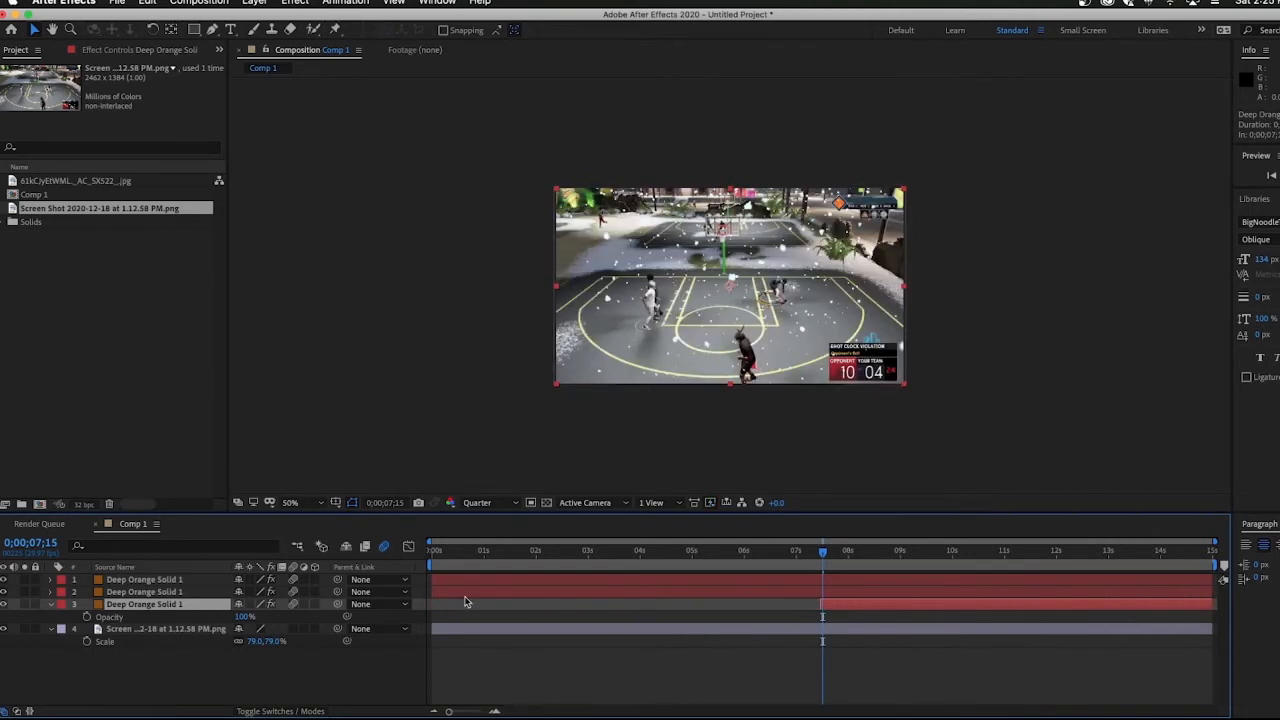
# - Trim the middle Deep Orange Solid 1 layer's start to 0;00;07;15 and slide the remaining half to the composition's start
pyautogui.moveTo(433, 592); pyautogui.dragTo(822, 605)
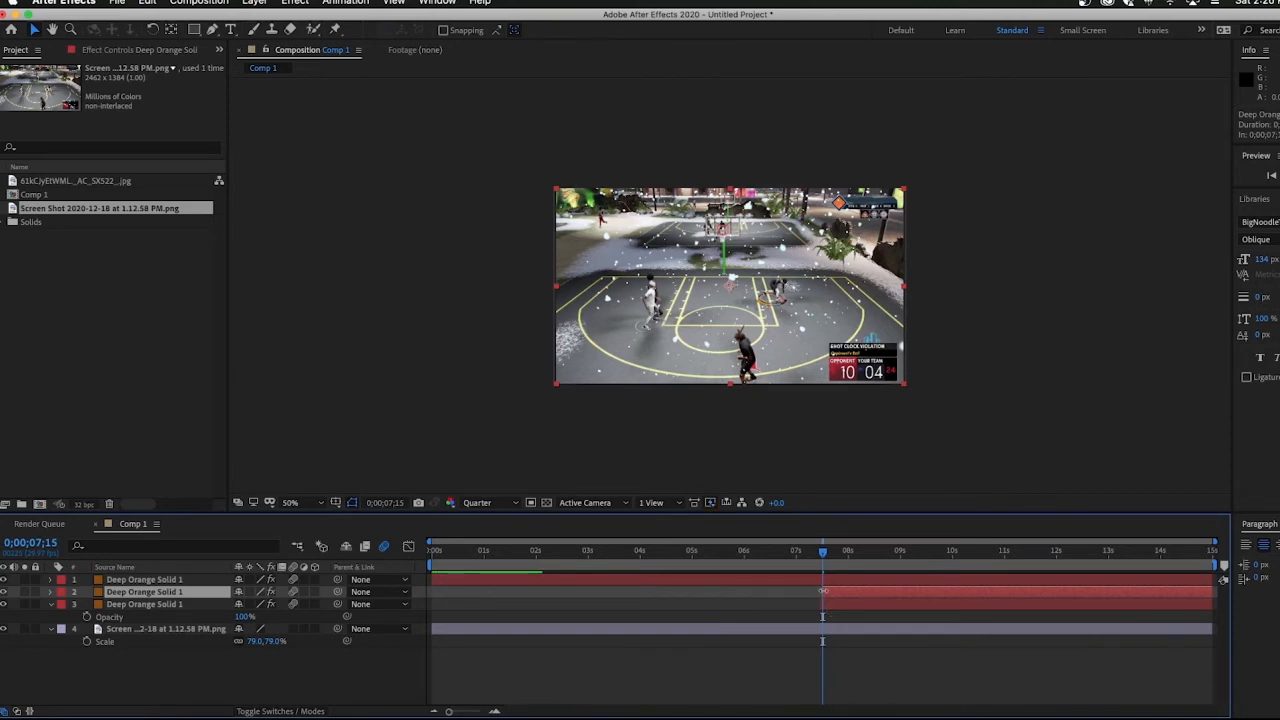
pyautogui.moveTo(1024, 597); pyautogui.dragTo(620, 590)
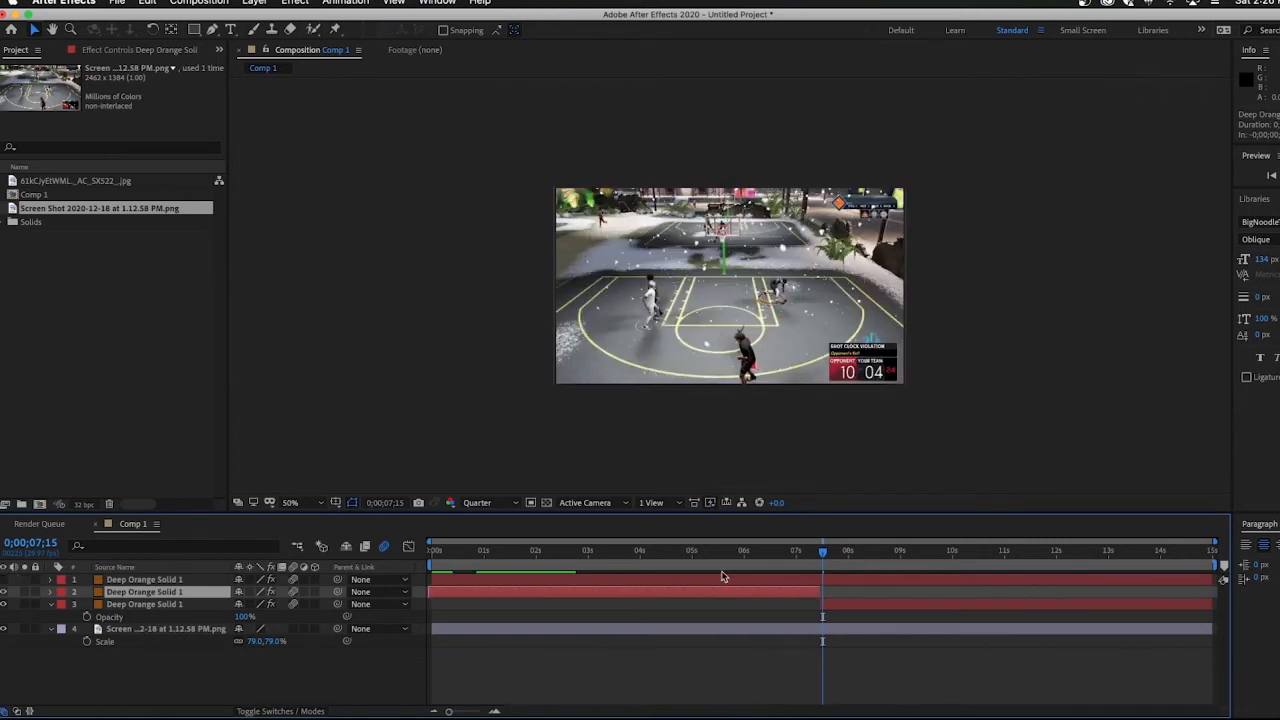
# - Play back the snow around the 0;00;07;15 cut and at the composition's end to check how the loop joins
pyautogui.click(785, 552)
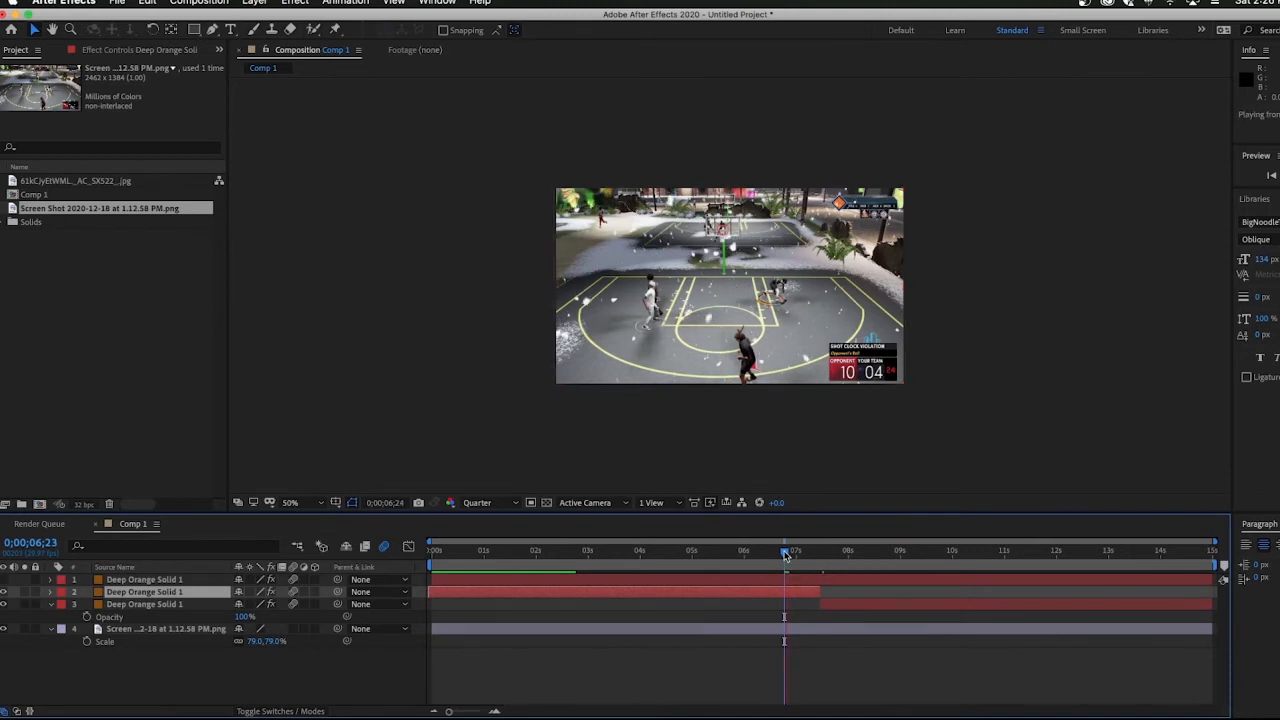
pyautogui.press('space')
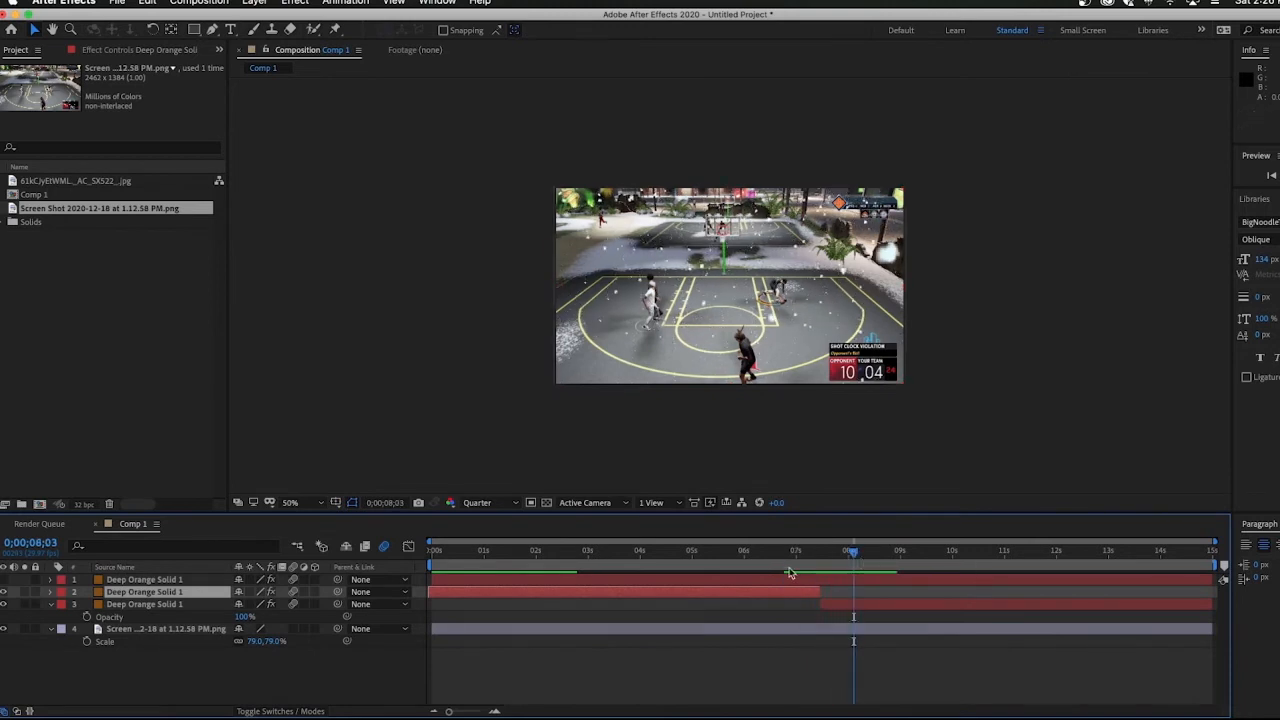
pyautogui.click(1177, 553)
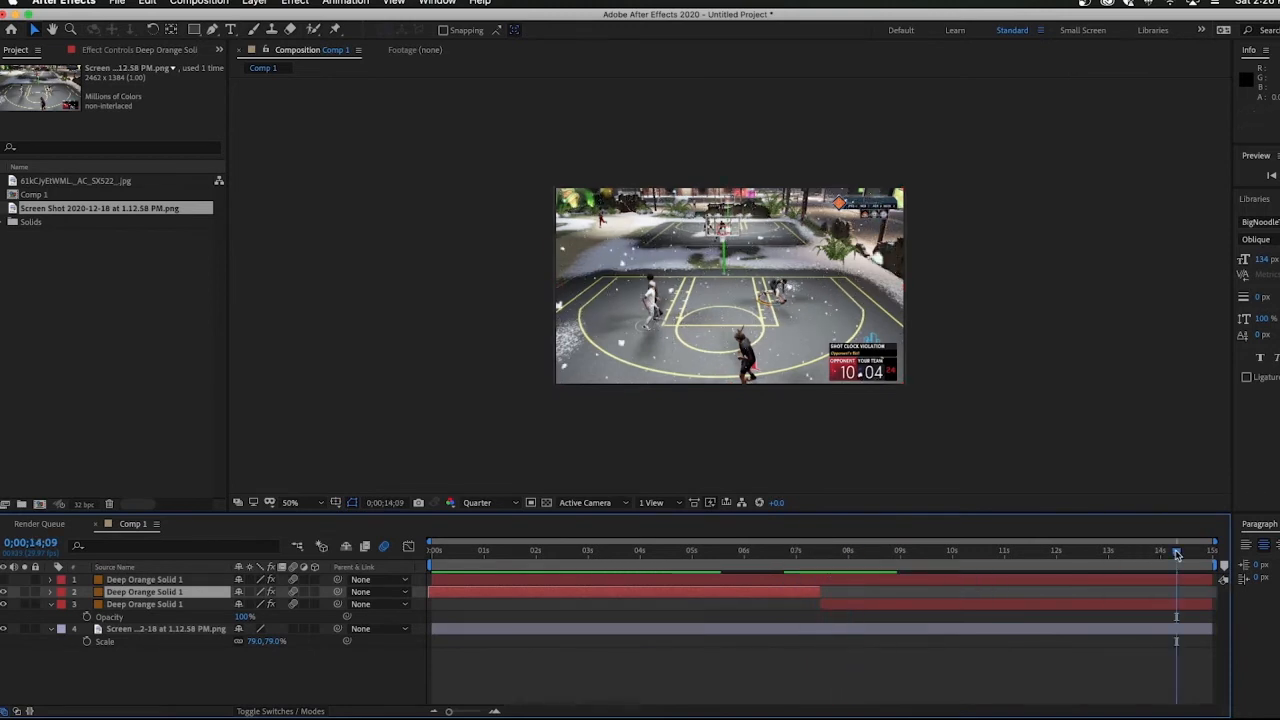
pyautogui.press('space')
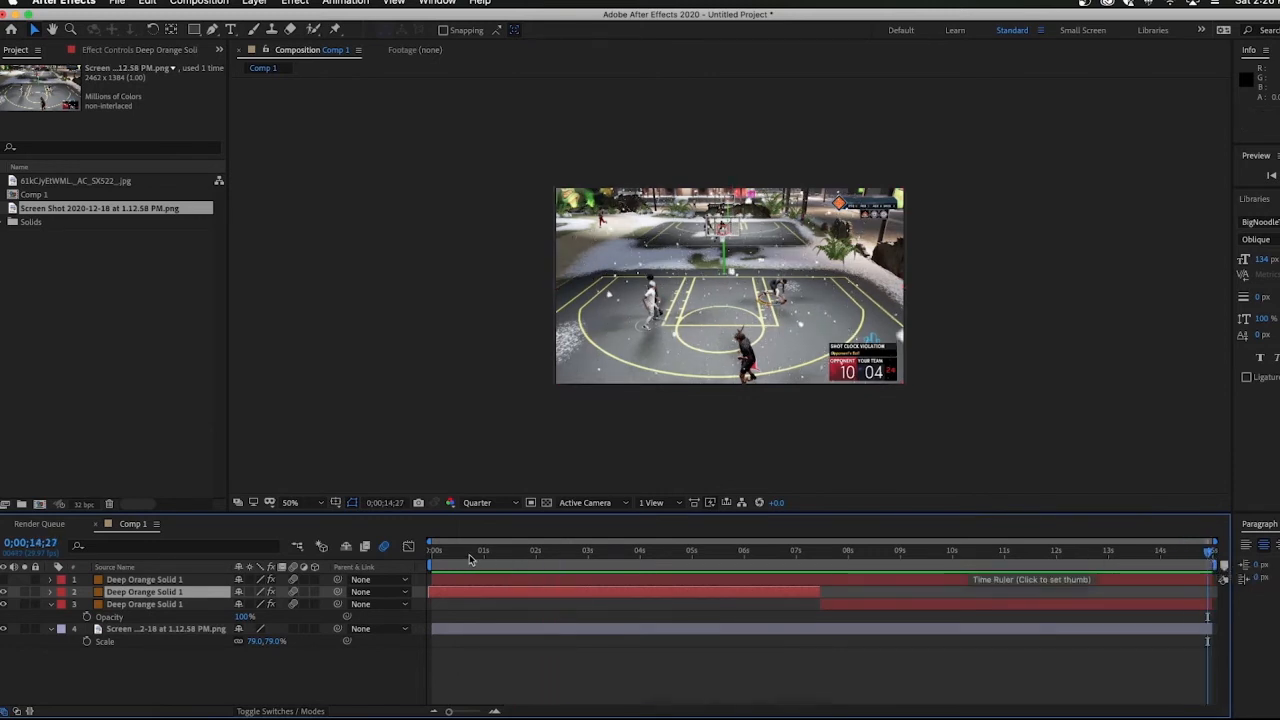
pyautogui.moveTo(743, 561); pyautogui.dragTo(800, 552)
pyautogui.moveTo(911, 577); pyautogui.dragTo(808, 586)
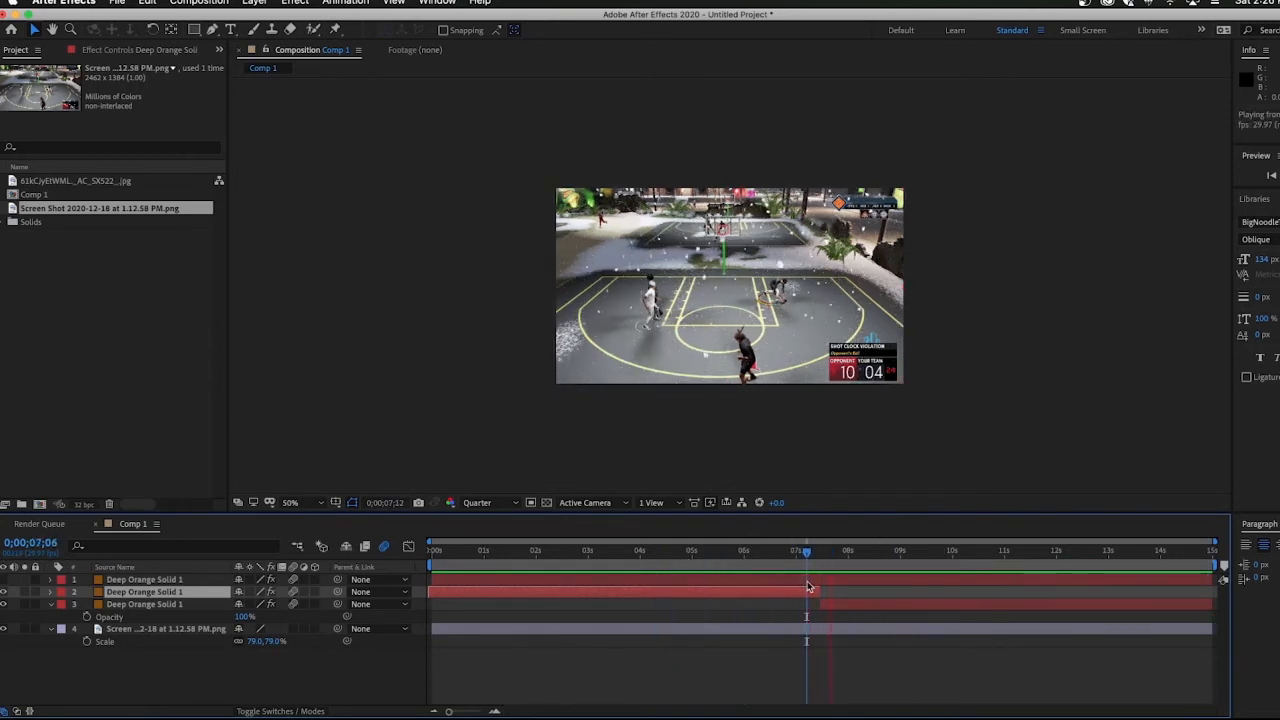
pyautogui.press('space')
pyautogui.click(793, 555)
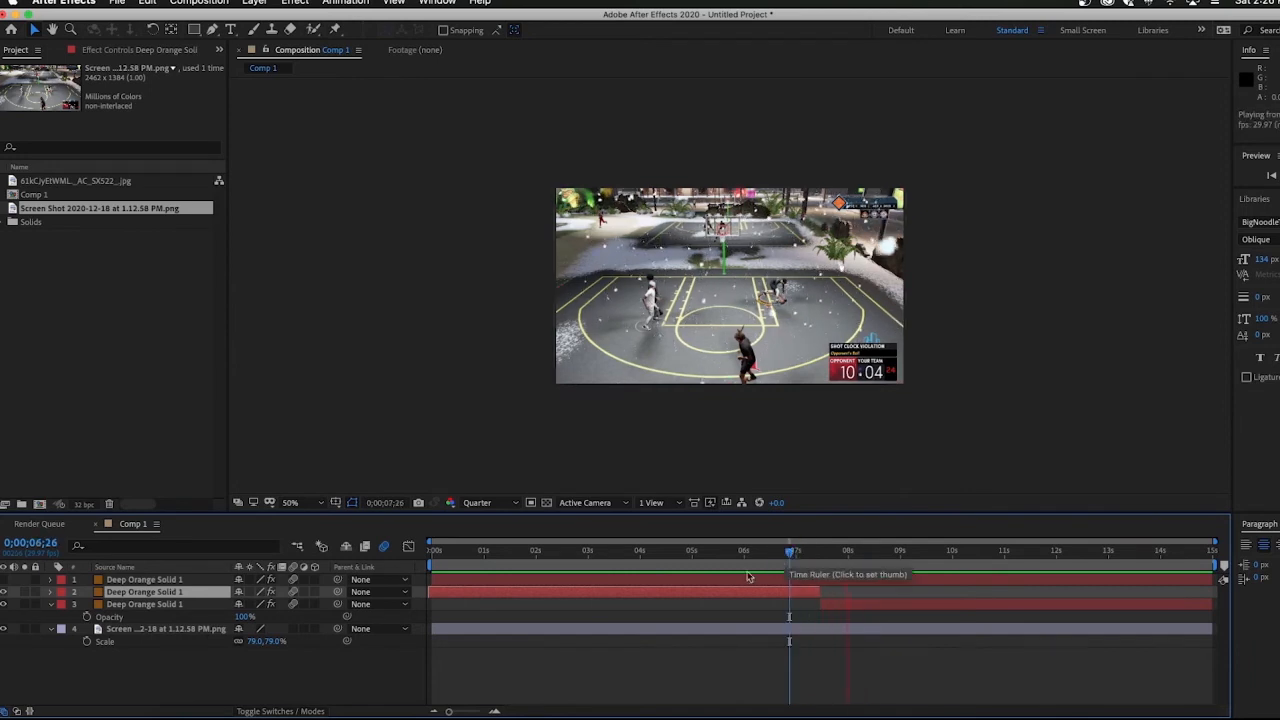
# - Reveal the Opacity property of all three Deep Orange Solid 1 layers in the timeline
pyautogui.click(175, 581)
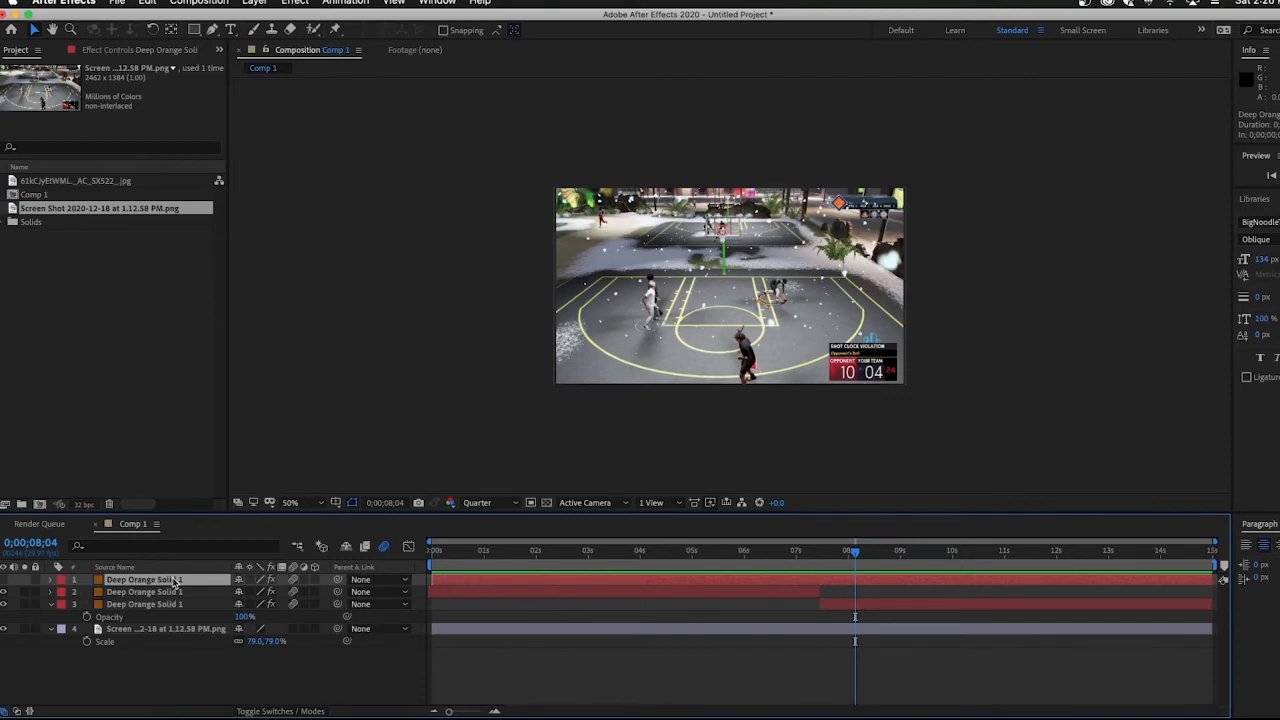
pyautogui.click(51, 582)
pyautogui.click(64, 604)
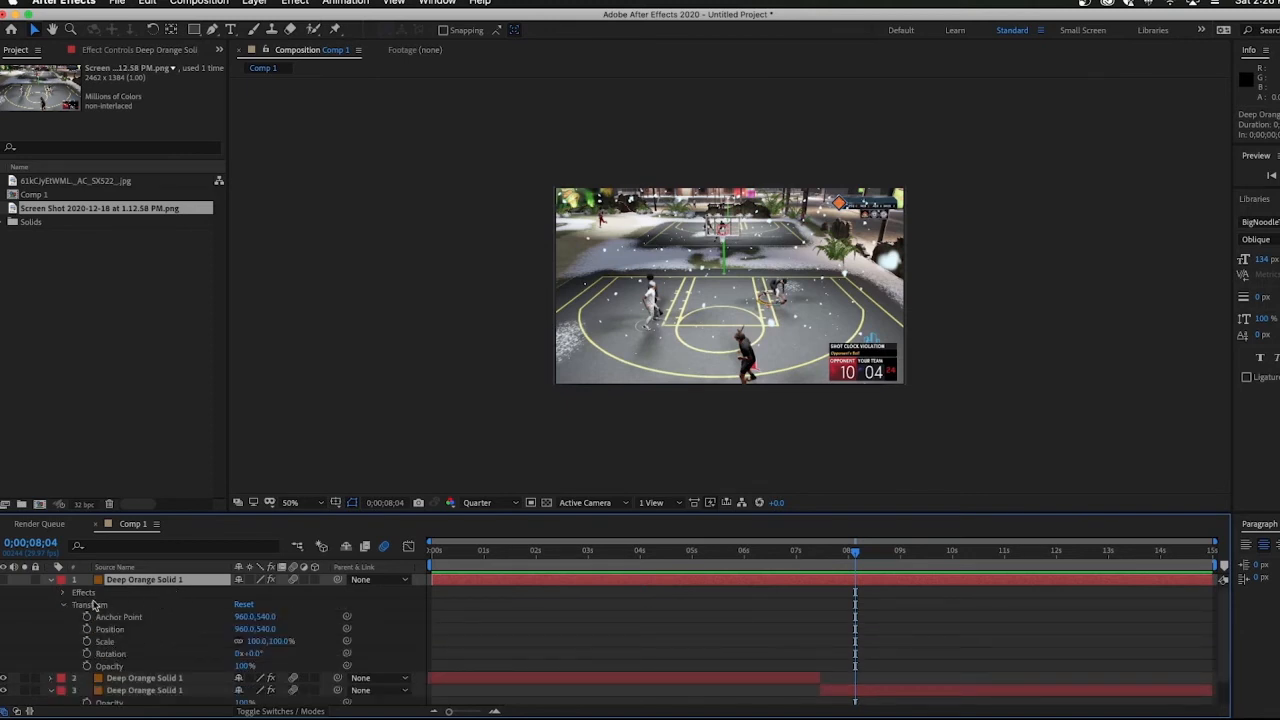
pyautogui.click(147, 594)
pyautogui.press('u')
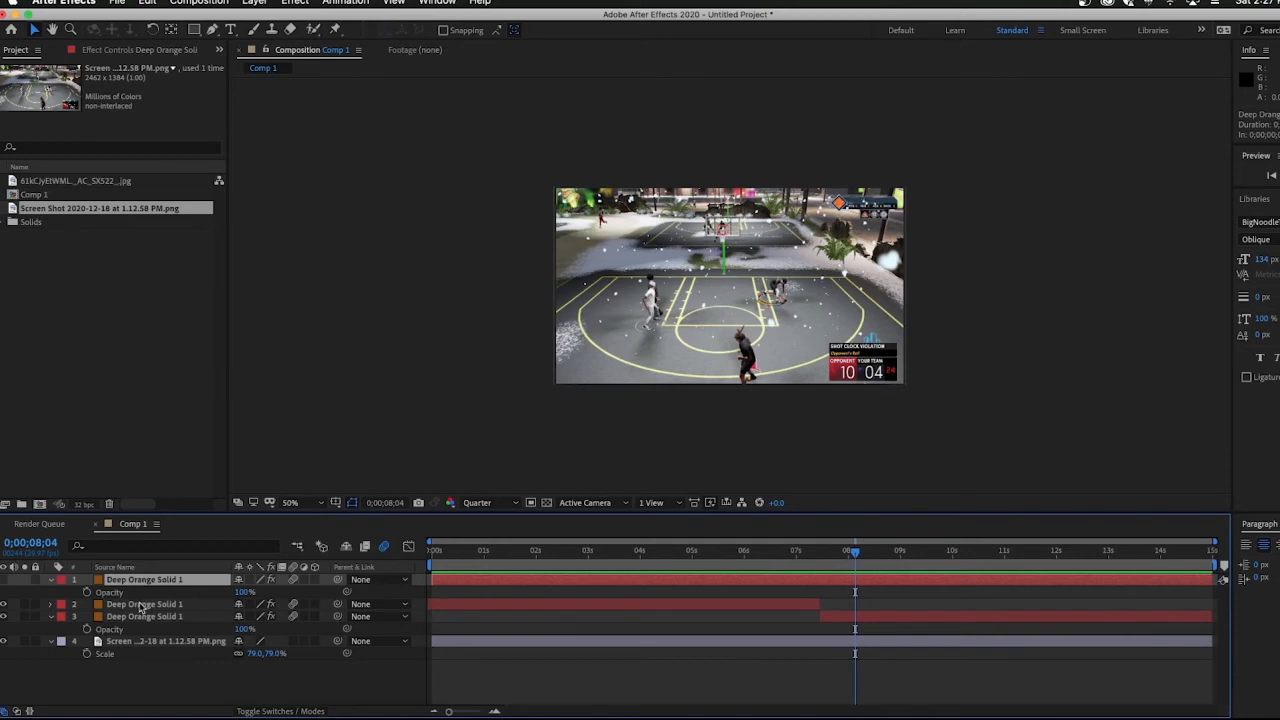
pyautogui.click(141, 604)
pyautogui.press('t')
pyautogui.click(145, 629)
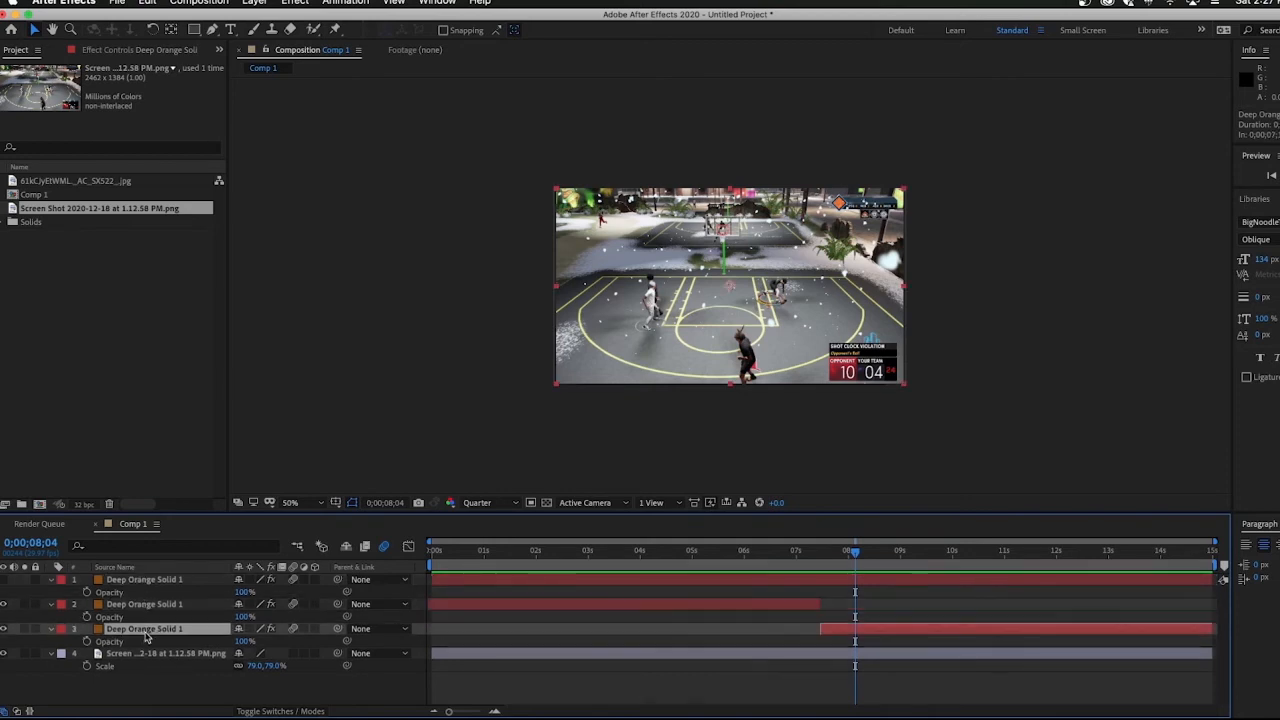
pyautogui.press('t')
pyautogui.press('t')
# - Add an Opacity keyframe of 0% at 0;00;05;00 on the top Deep Orange Solid 1 layer
pyautogui.moveTo(760, 553); pyautogui.dragTo(731, 553)
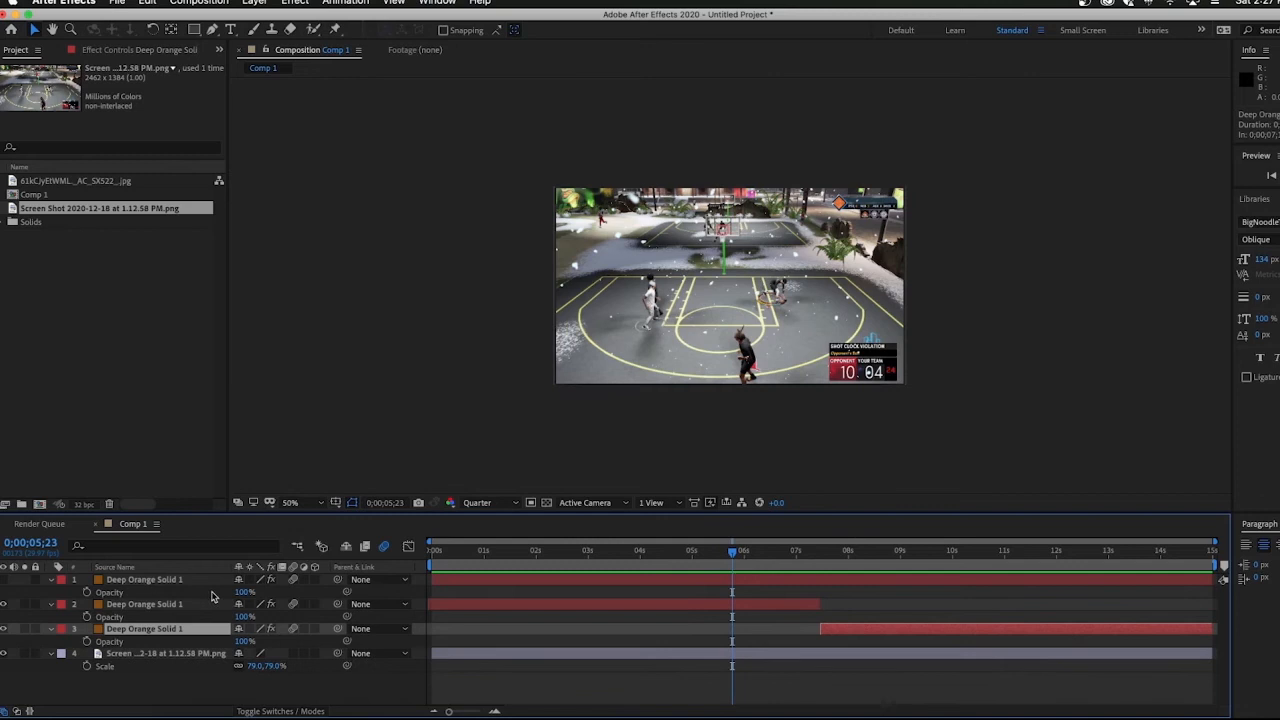
pyautogui.click(693, 555)
pyautogui.moveTo(693, 557); pyautogui.dragTo(691, 557)
pyautogui.click(87, 593)
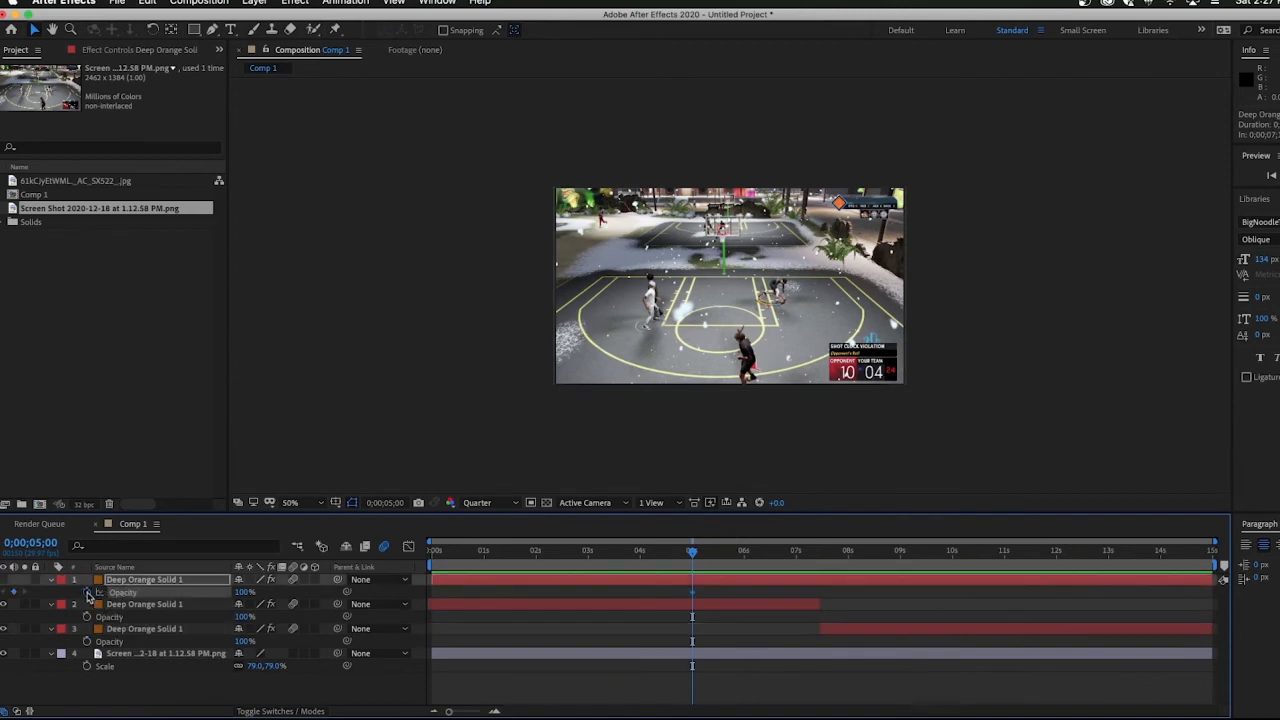
pyautogui.moveTo(244, 593); pyautogui.dragTo(27, 592)
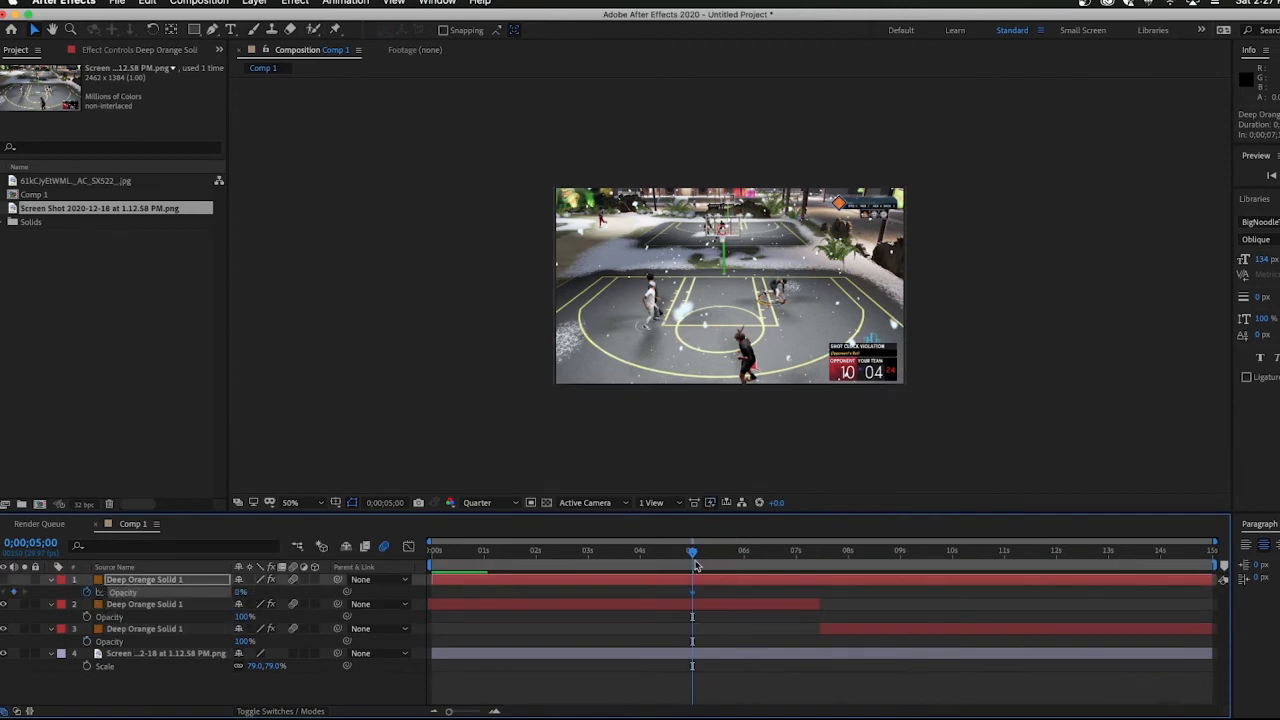
# - Set the top solid's Opacity to 100% at 0;00;05;29 to complete its fade-in
pyautogui.moveTo(698, 558); pyautogui.dragTo(741, 558)
pyautogui.moveTo(742, 560); pyautogui.dragTo(744, 561)
pyautogui.click(395, 592)
pyautogui.click(240, 592)
pyautogui.write('100')
pyautogui.press('Return')
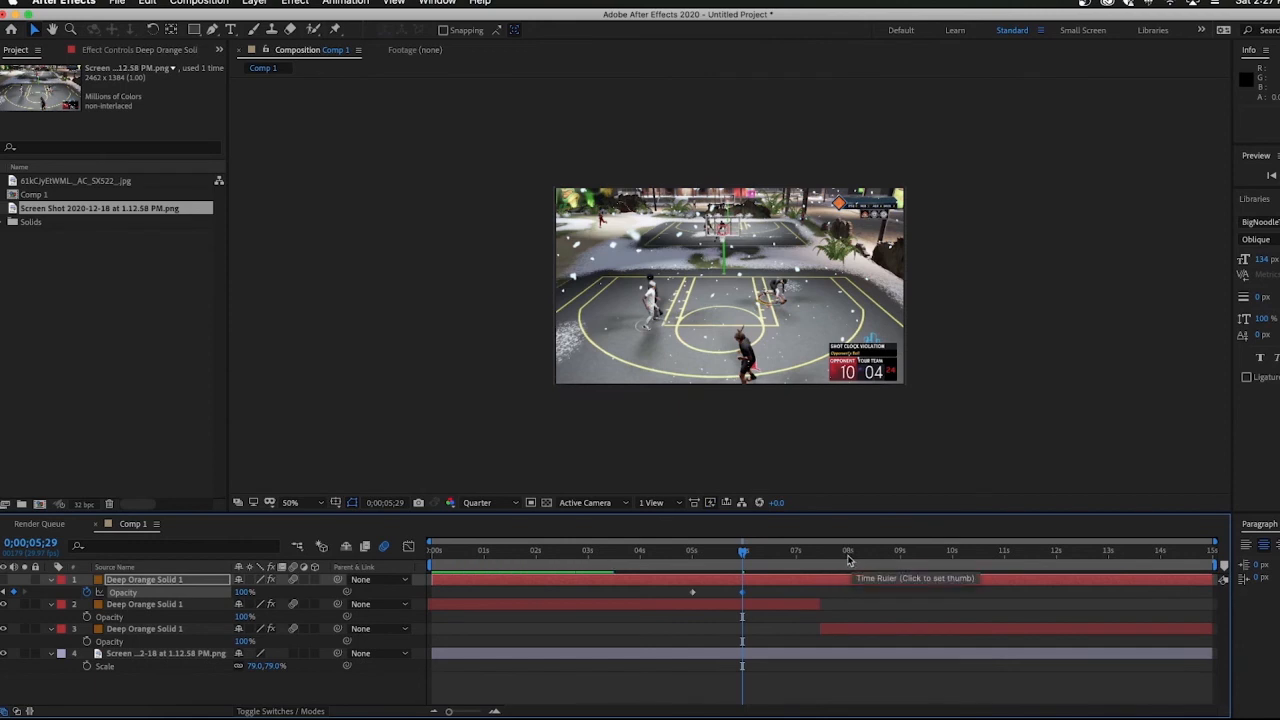
# - Fade the top solid out with Opacity keyframes of 100% at 0;00;09;00 and 0% at 0;00;10;01, and play back the result
pyautogui.click(899, 559)
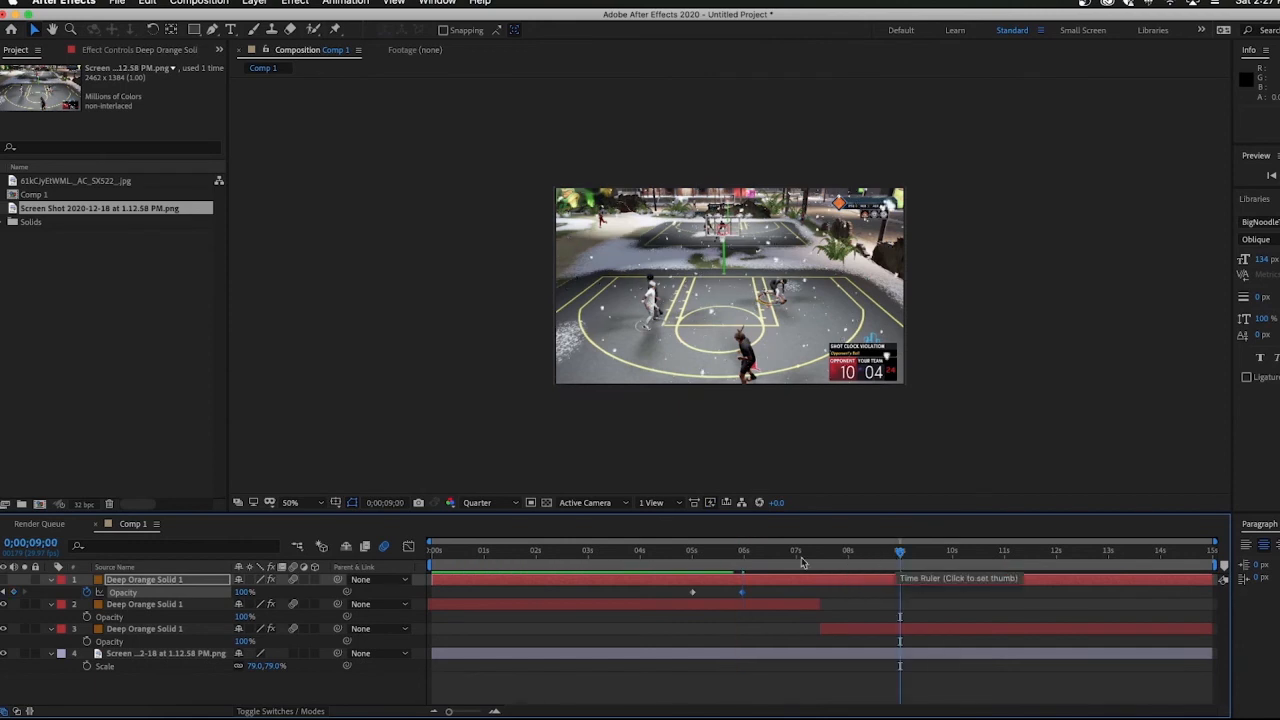
pyautogui.click(13, 592)
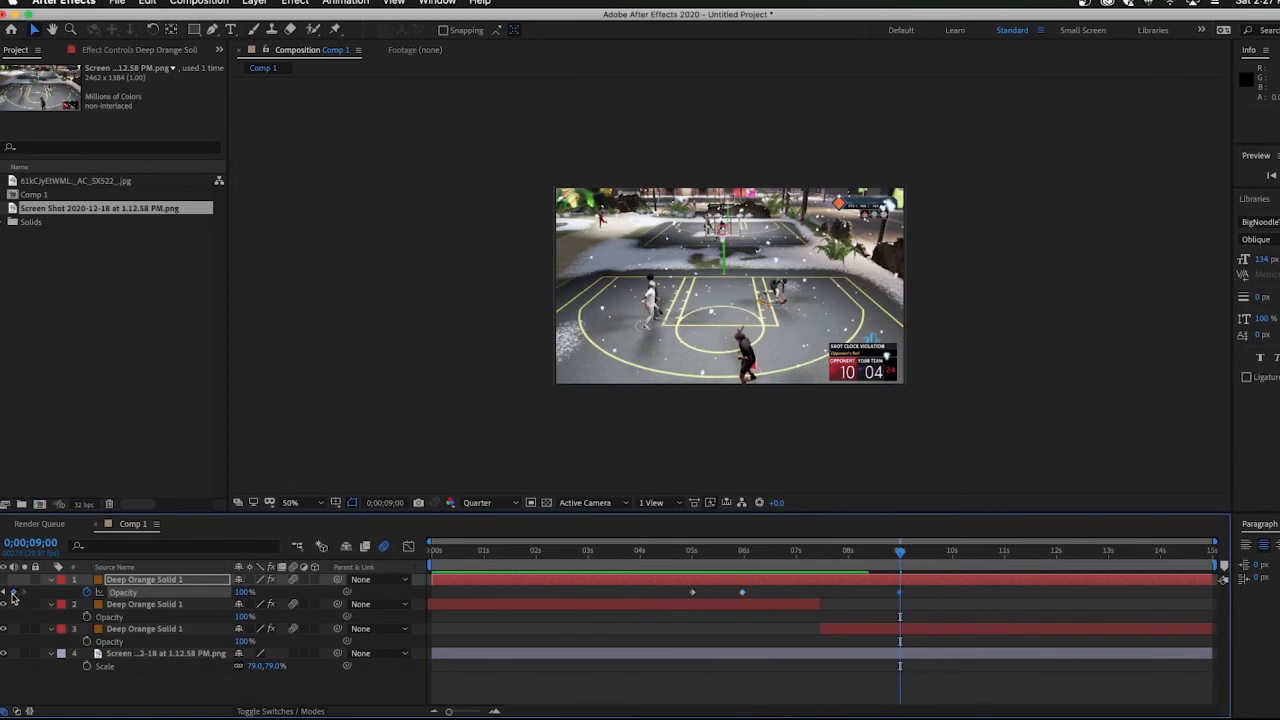
pyautogui.click(954, 559)
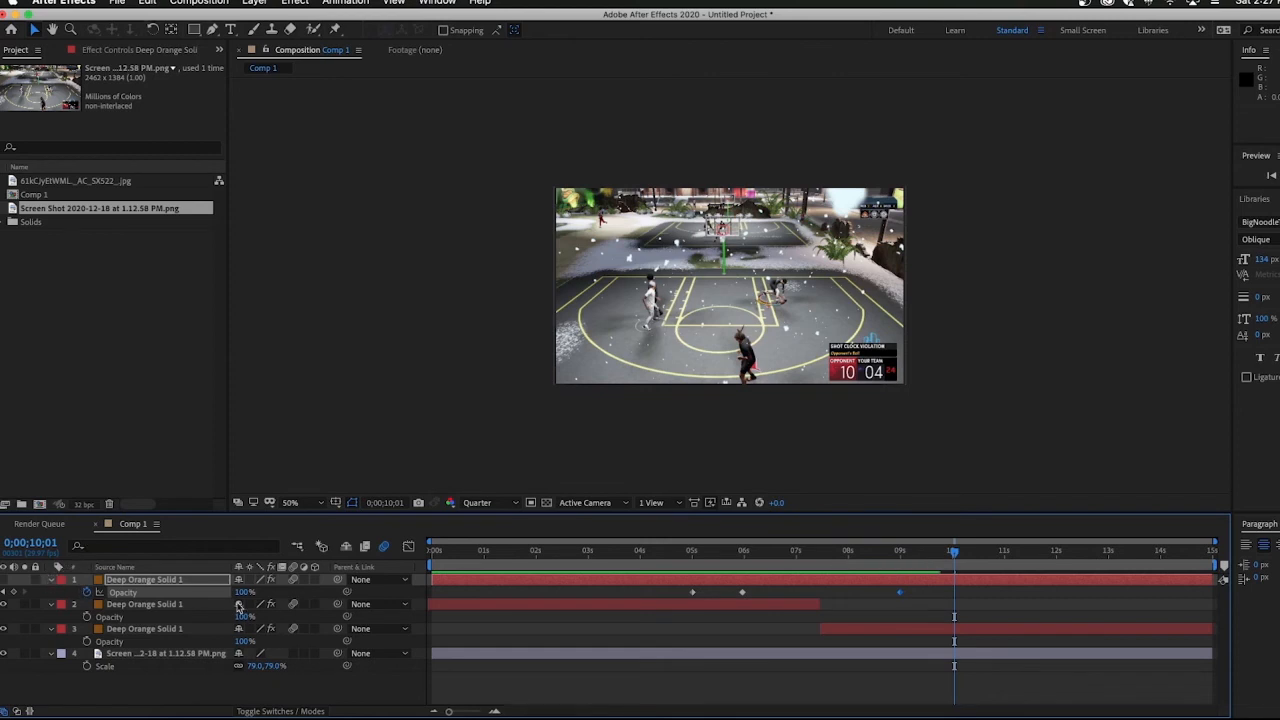
pyautogui.moveTo(243, 592); pyautogui.dragTo(98, 590)
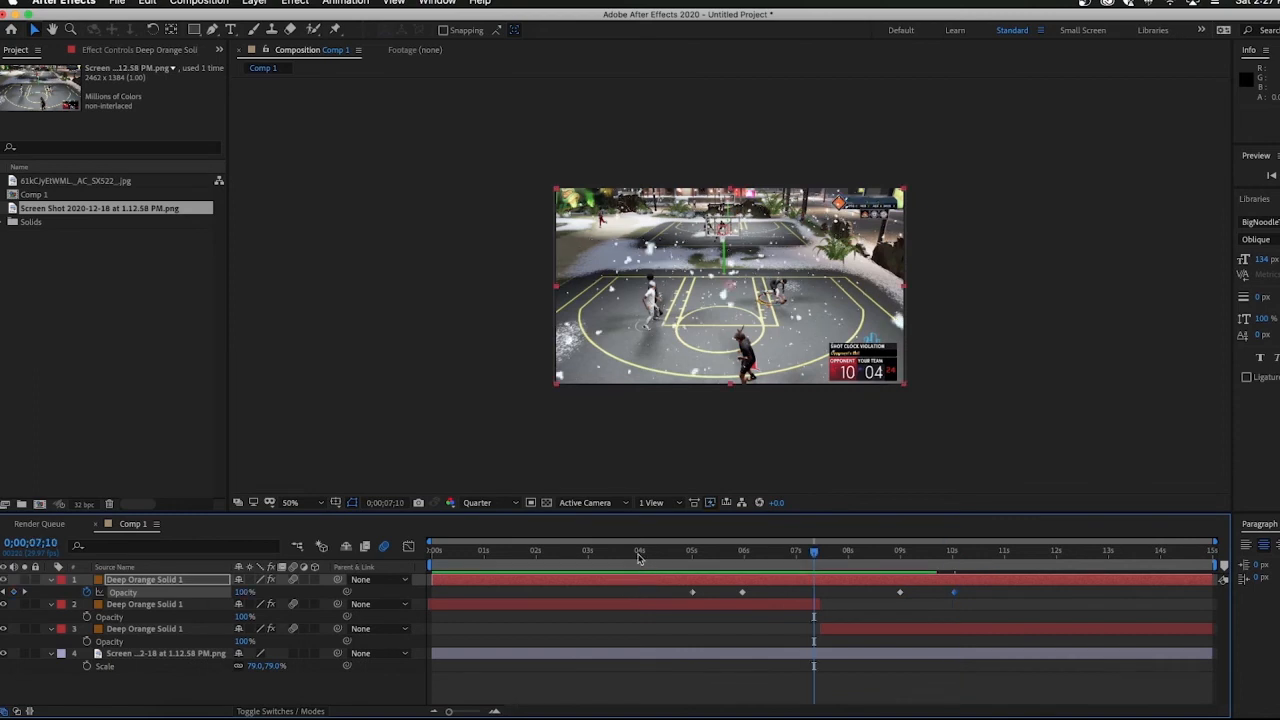
pyautogui.click(640, 551)
pyautogui.press('space')
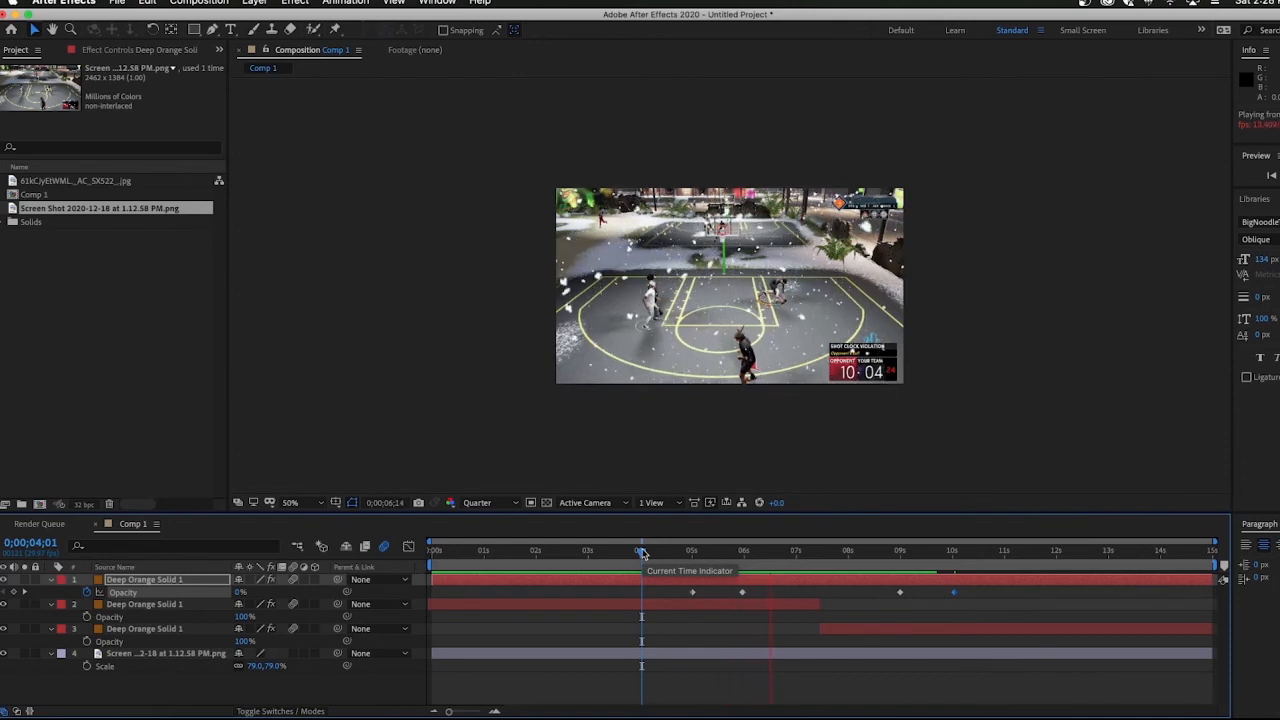
# - Fade the middle solid out with Opacity keyframes of 100% at 0;00;05;13 and 0% at 0;00;06;25
pyautogui.click(688, 607)
pyautogui.click(683, 607)
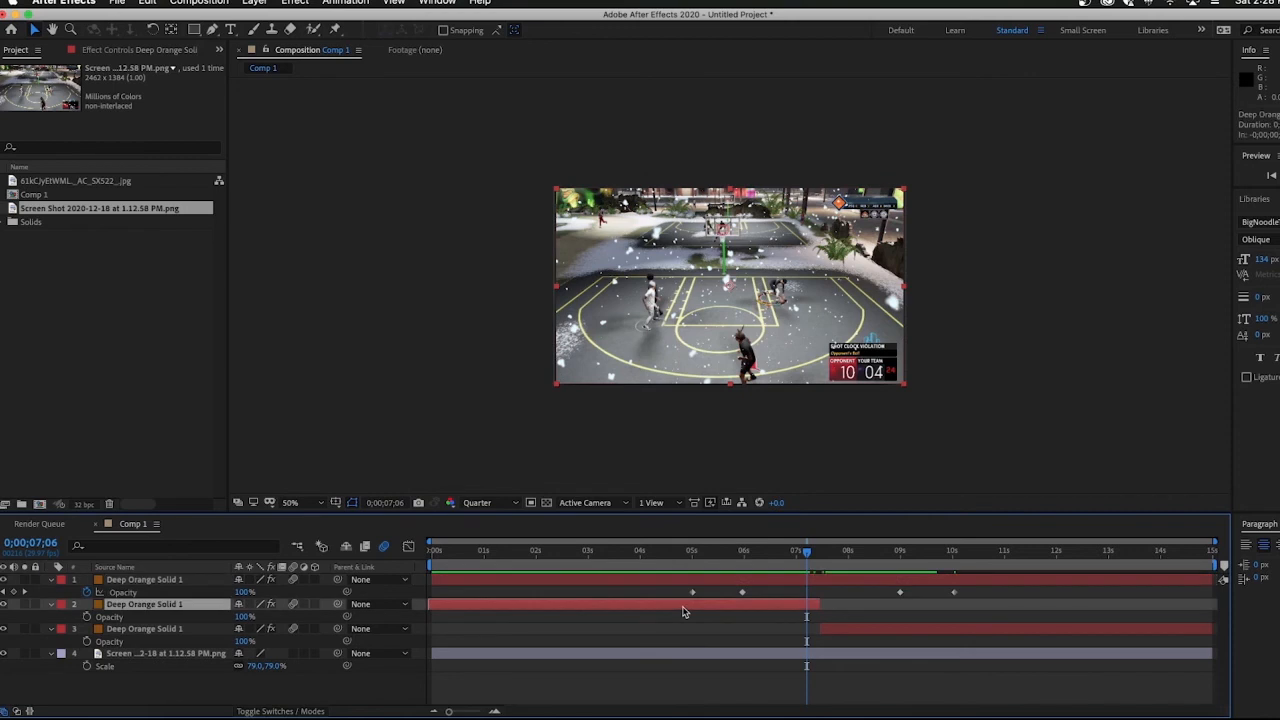
pyautogui.moveTo(728, 553)
pyautogui.mouseDown()
pyautogui.moveTo(680, 556)
pyautogui.moveTo(715, 556)
pyautogui.mouseUp()
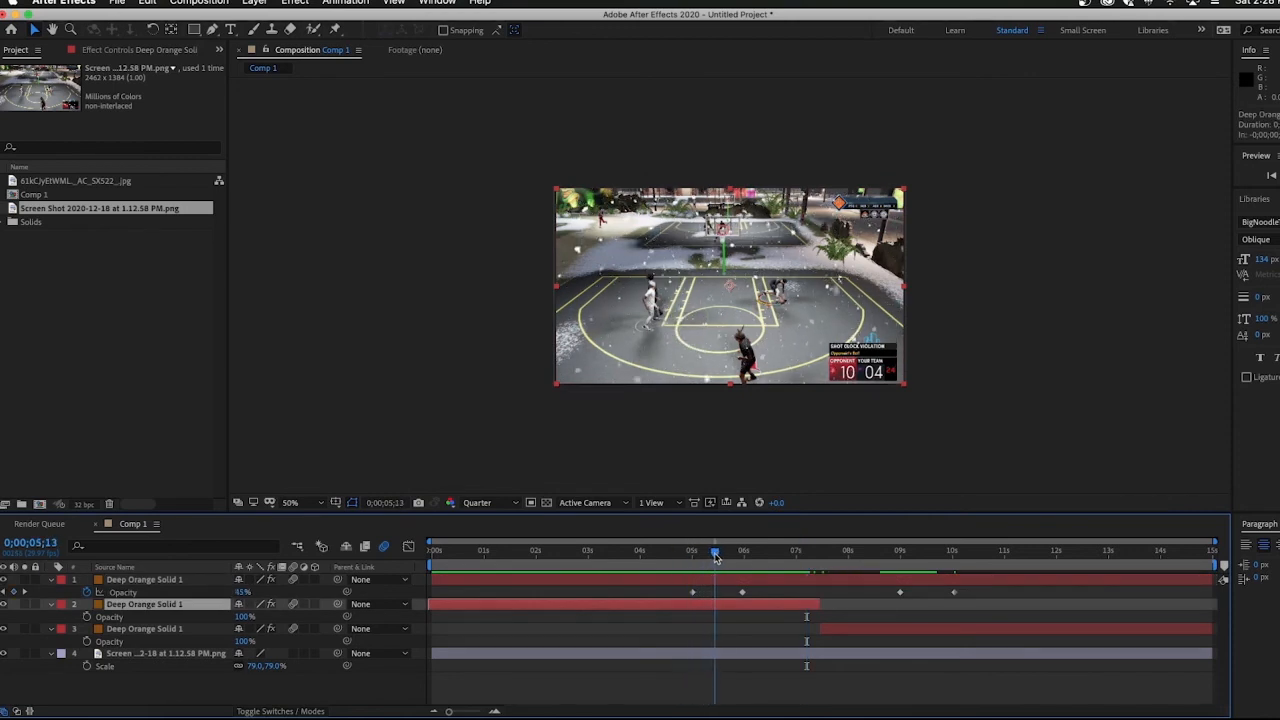
pyautogui.click(87, 616)
pyautogui.moveTo(716, 556); pyautogui.dragTo(789, 556)
pyautogui.moveTo(240, 617); pyautogui.dragTo(188, 616)
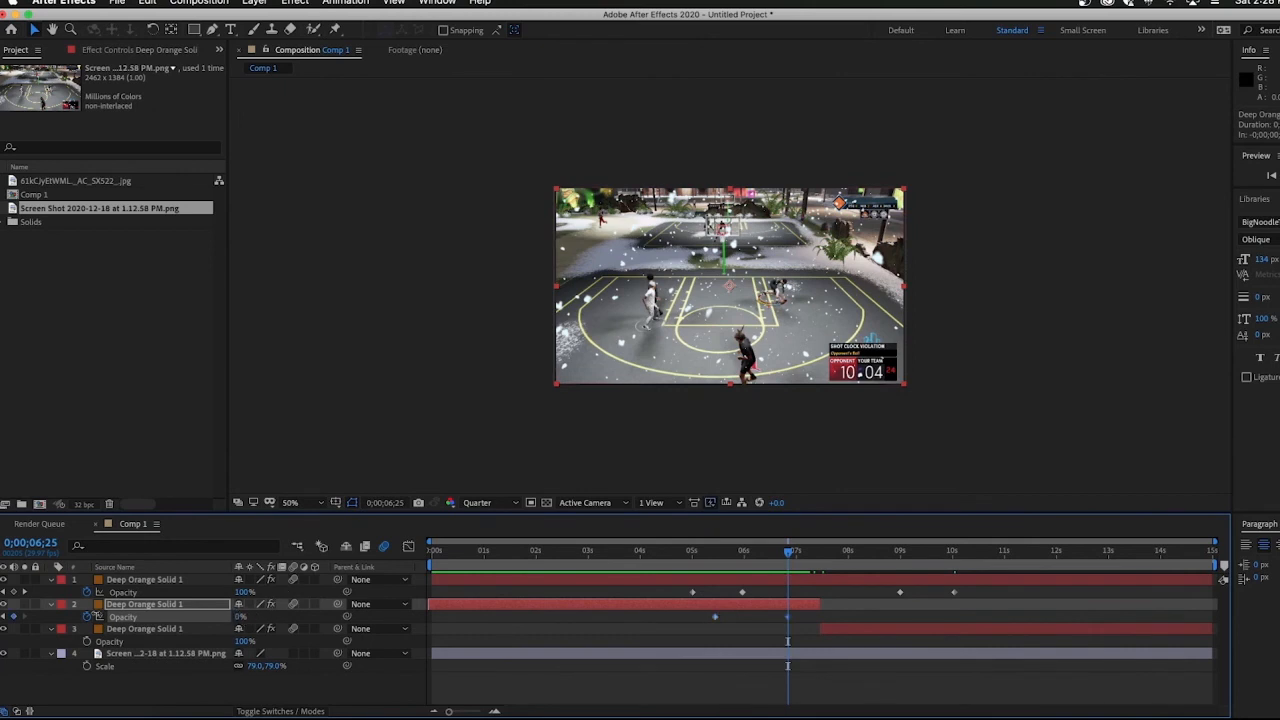
# - Fade the lowest solid in with Opacity keyframes of 0% at 0;00;07;14 and 100% at 0;00;09;14
pyautogui.click(843, 556)
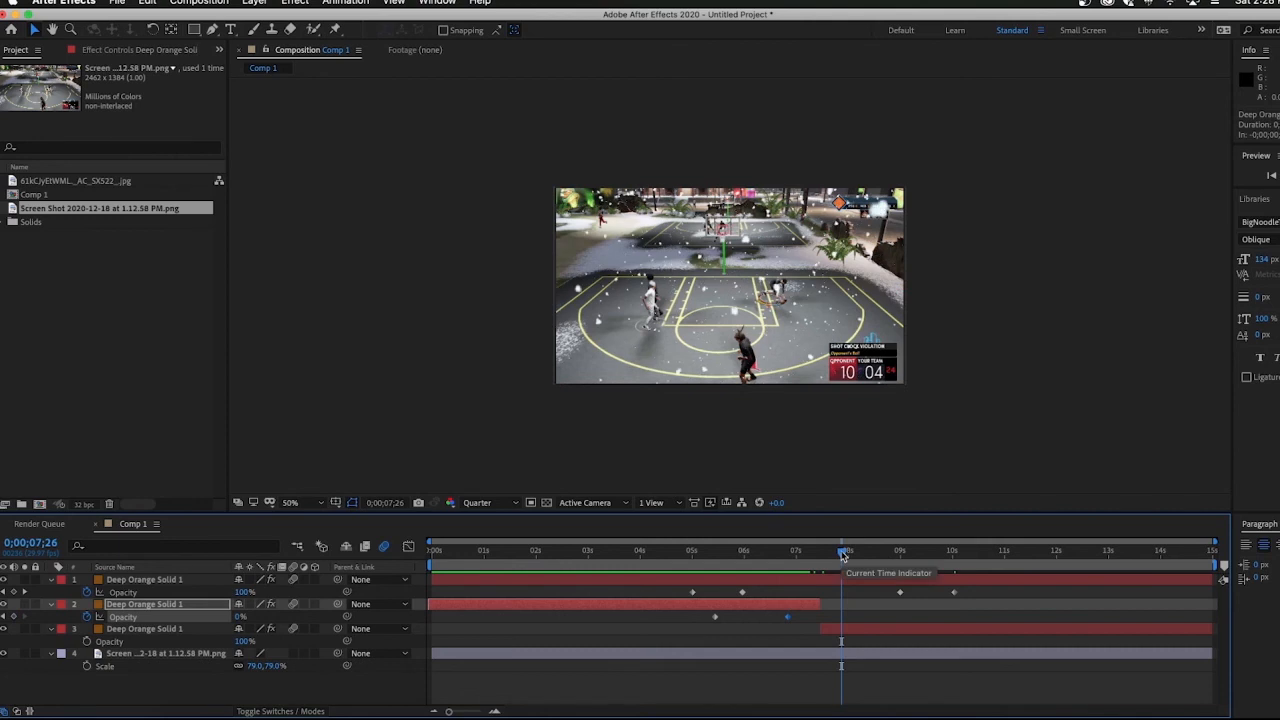
pyautogui.click(924, 554)
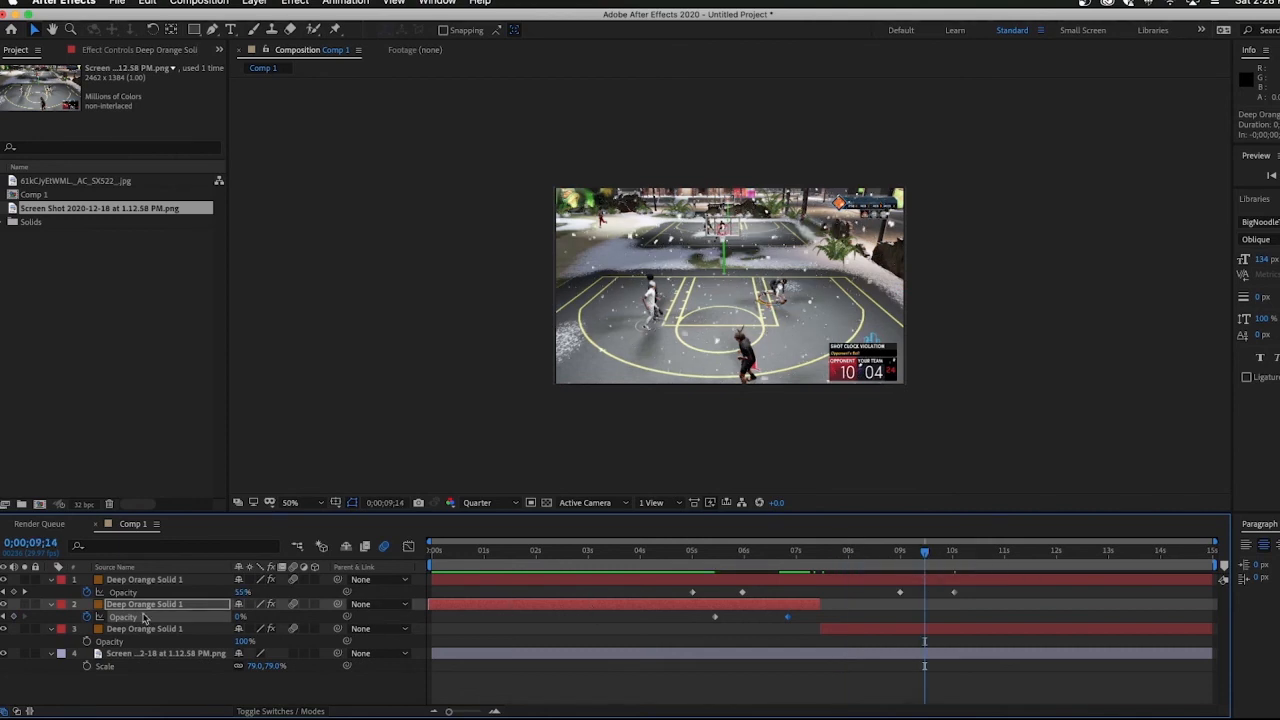
pyautogui.click(86, 641)
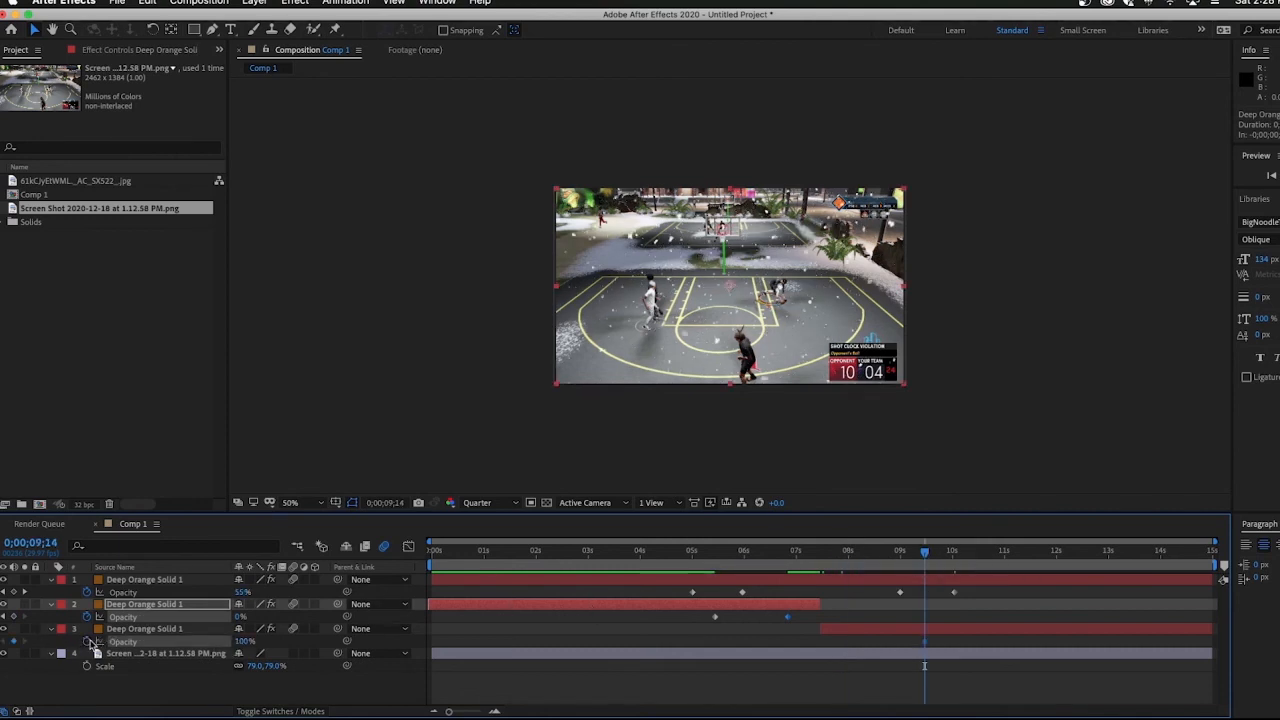
pyautogui.click(822, 554)
pyautogui.moveTo(824, 560); pyautogui.dragTo(829, 560)
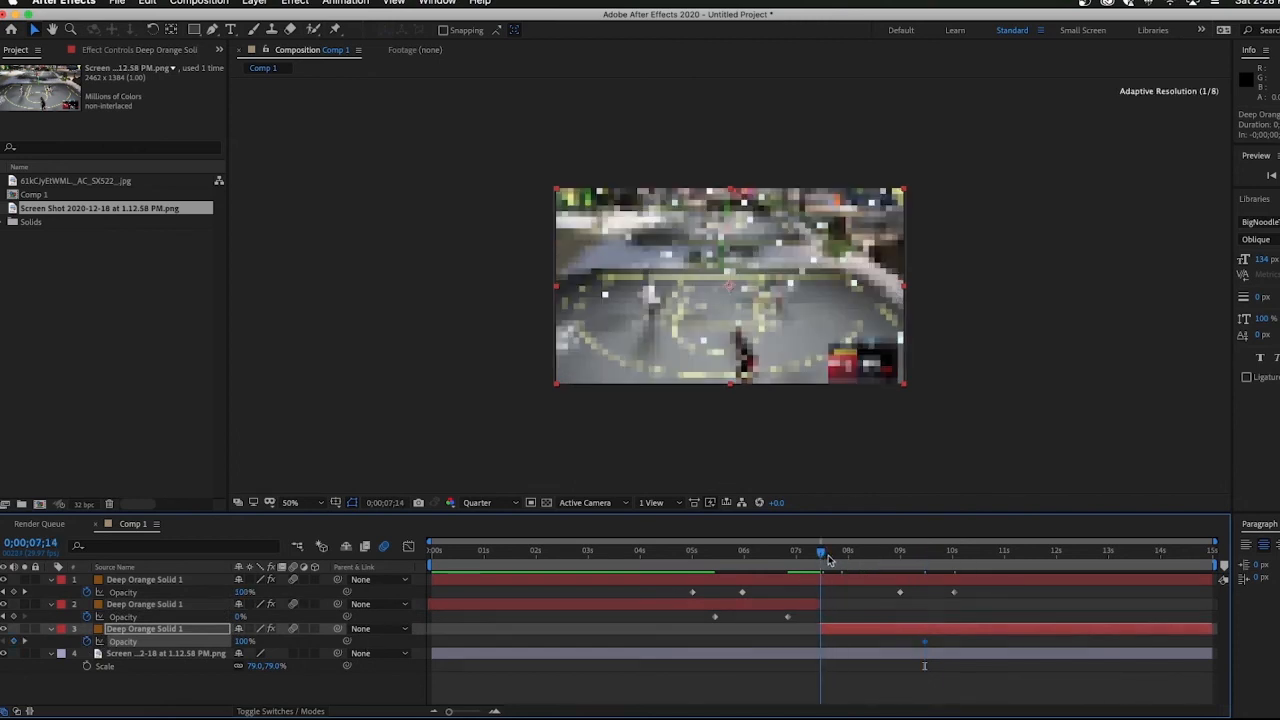
pyautogui.moveTo(243, 640); pyautogui.dragTo(143, 641)
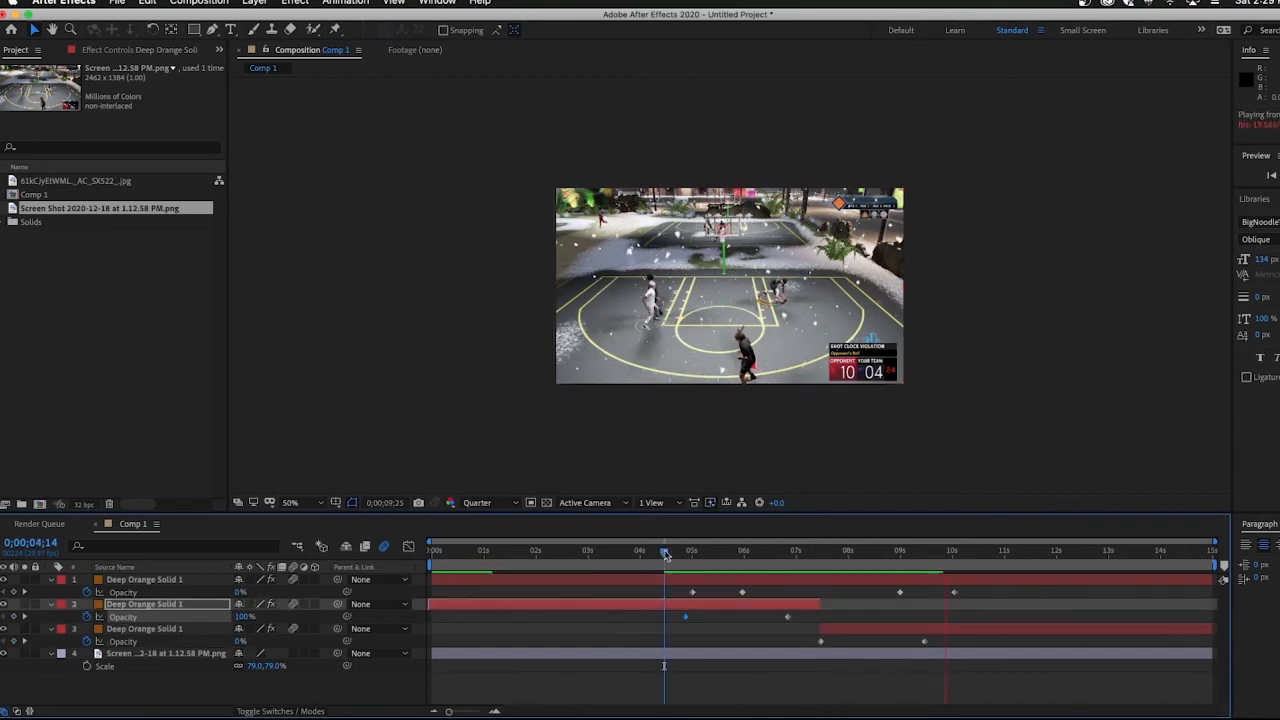
# - Play back the composition from 0;00;04;02 to check the crossfade between the snow layers
pyautogui.click(645, 552)
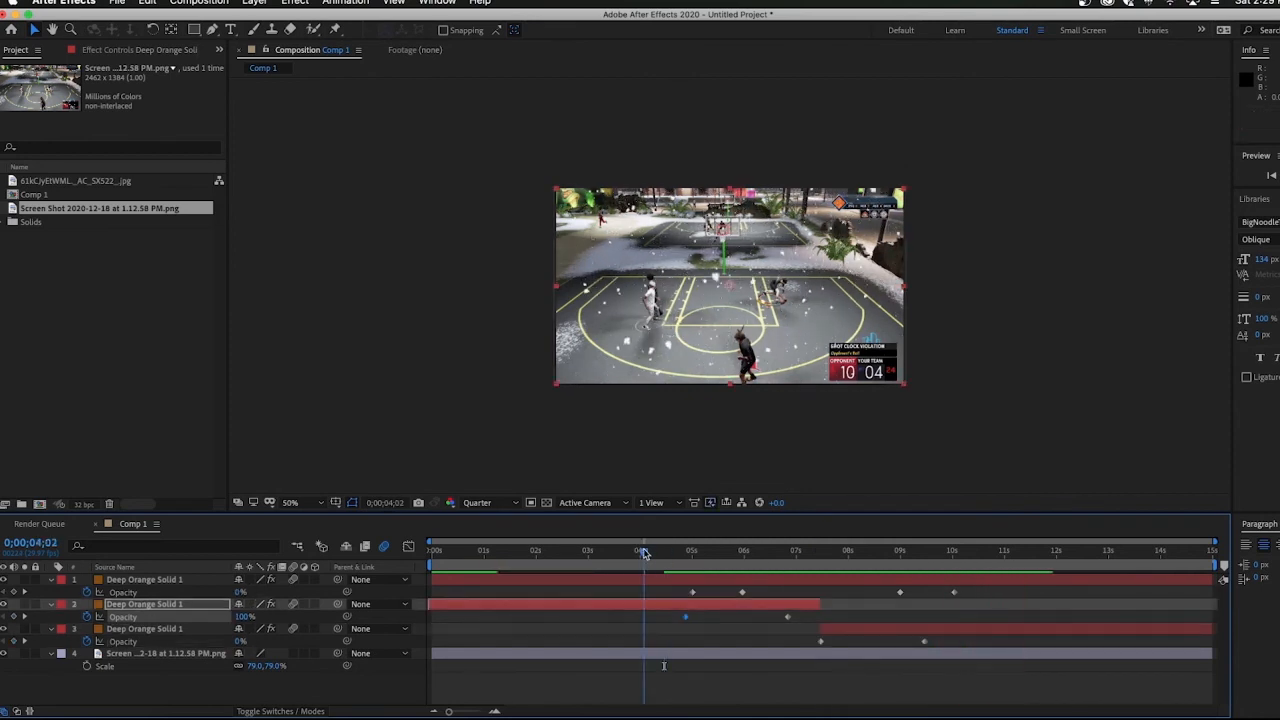
pyautogui.press('space')
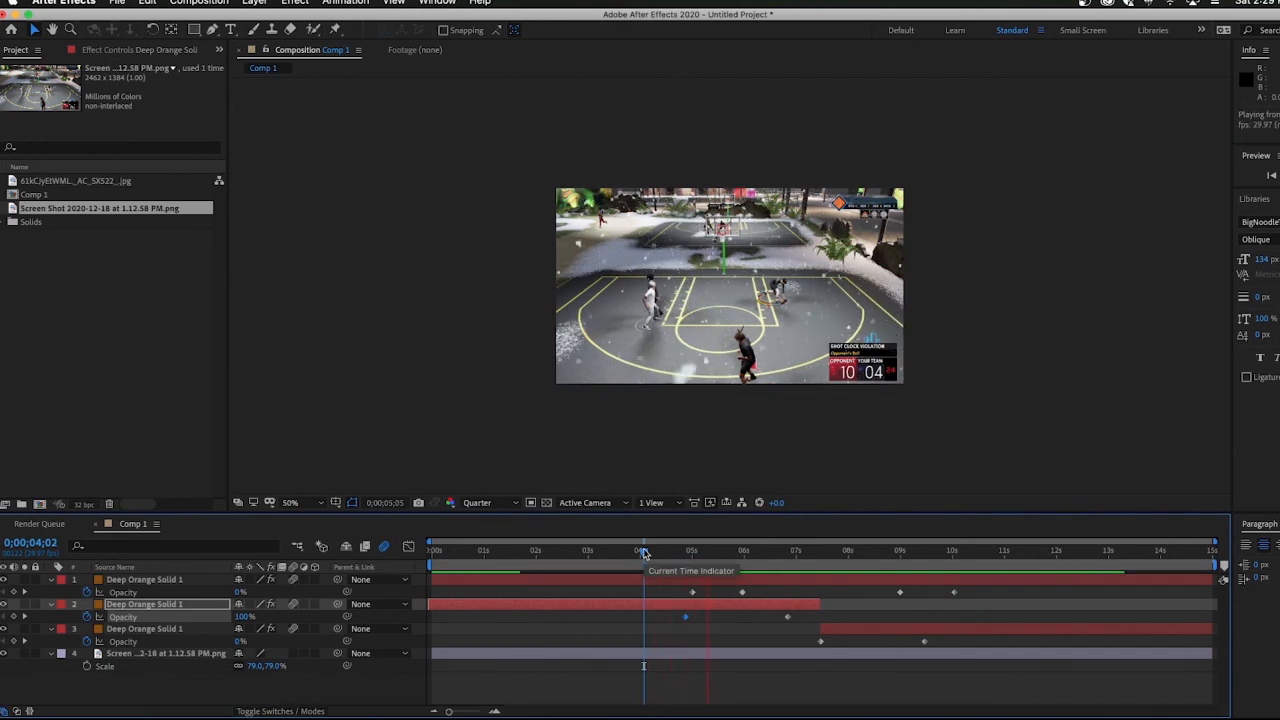